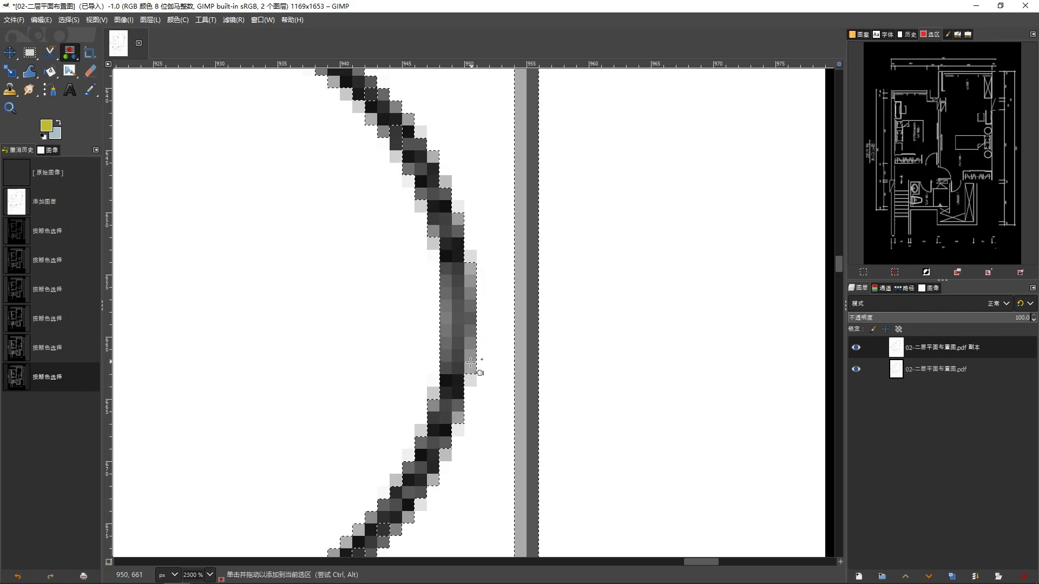
# Add the unselected dark pixel shades along the bedside circle's outline to the selection by color
pyautogui.moveTo(491, 404); pyautogui.dragTo(526, 303)
pyautogui.keyDown('shift'); pyautogui.click(419, 427); pyautogui.keyUp('shift')
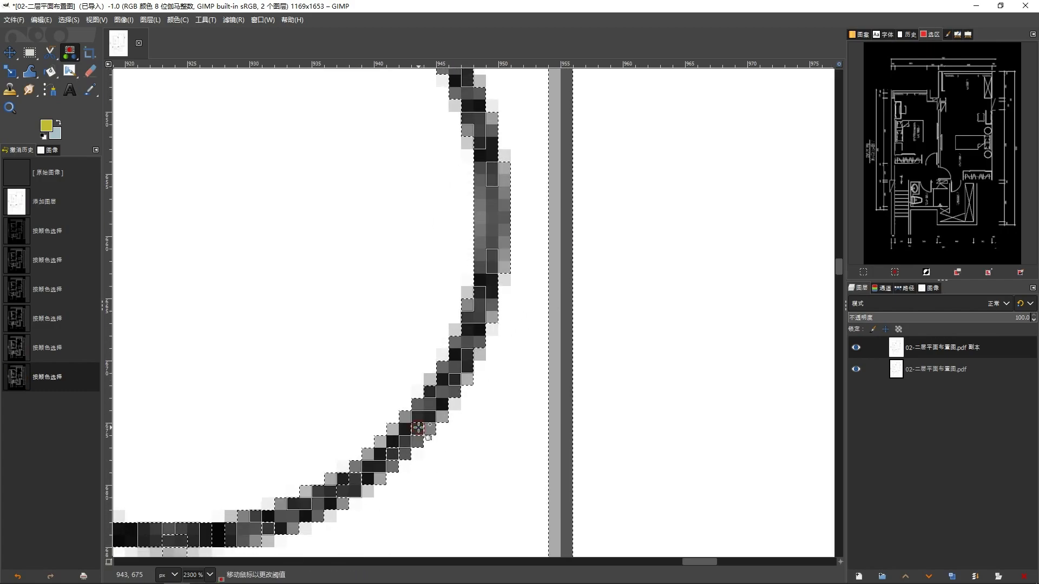
pyautogui.moveTo(420, 428); pyautogui.dragTo(469, 421)
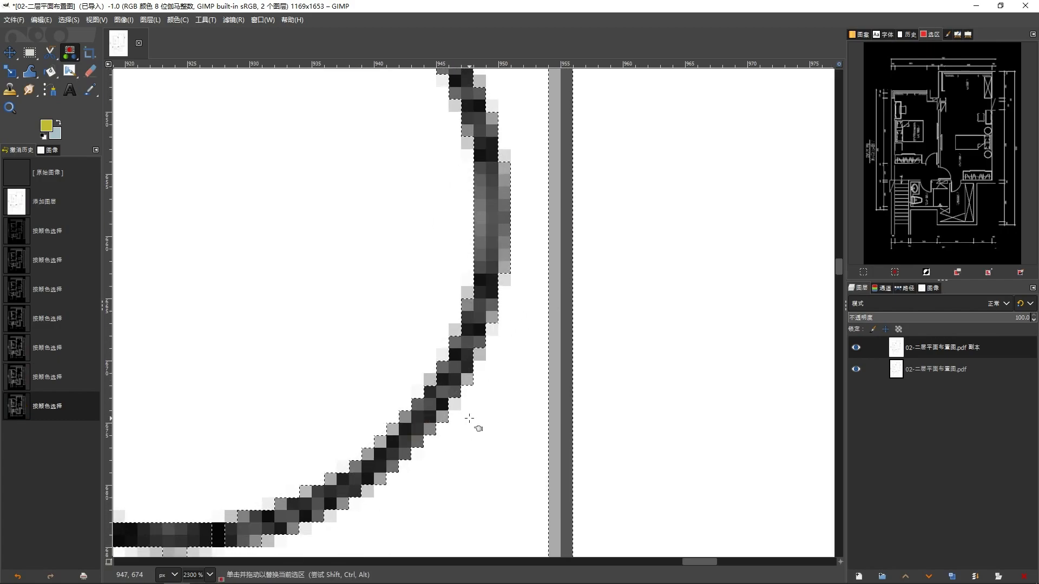
pyautogui.scroll(-2, 469, 418)
pyautogui.scroll(1, 433, 411)
pyautogui.click(402, 408)
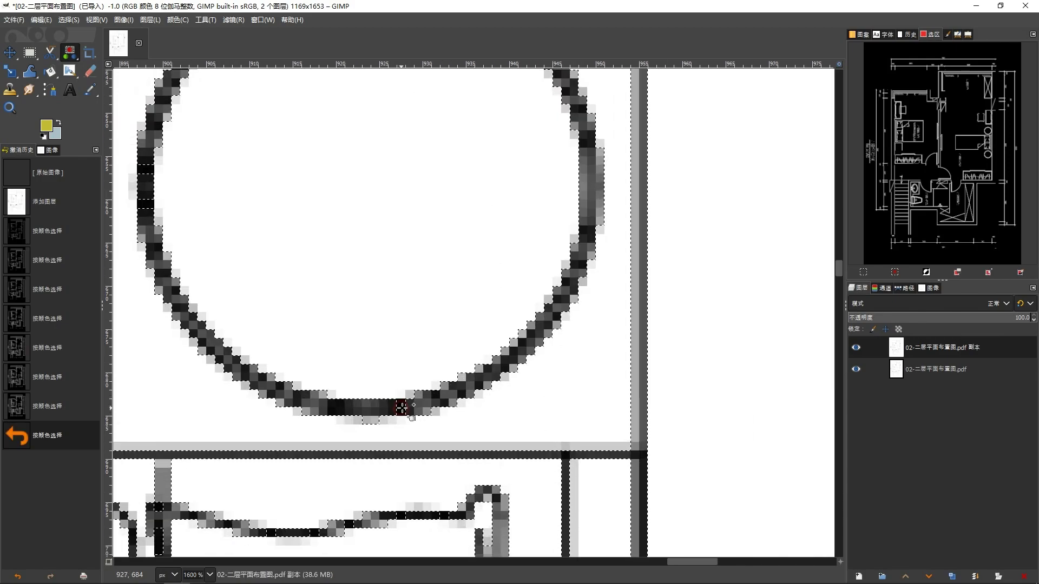
pyautogui.press('ctrl')
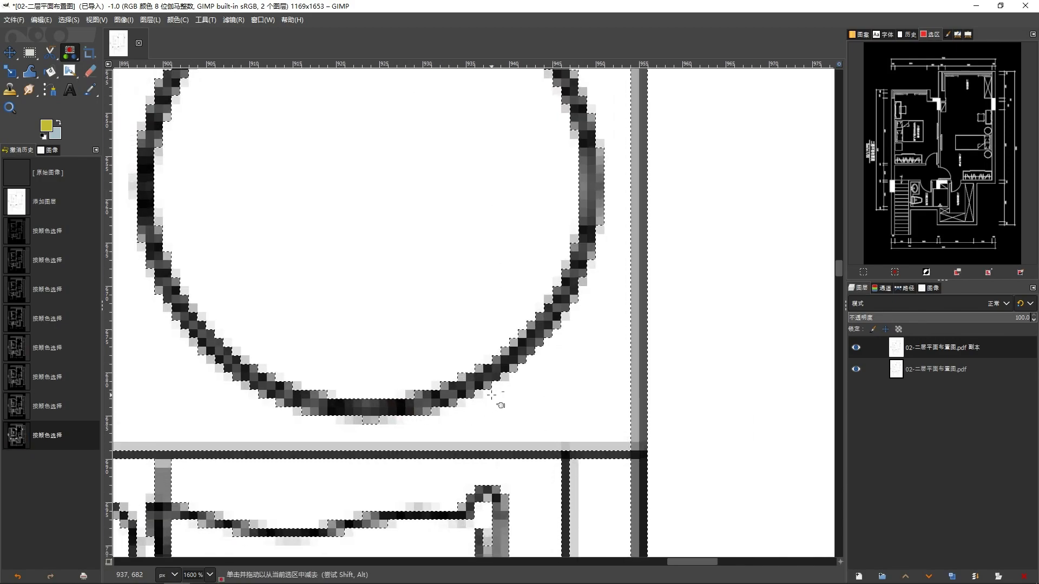
# Add the missing light grey shade at the upper pillow's corner to the selection by color
pyautogui.moveTo(414, 366); pyautogui.dragTo(550, 312)
pyautogui.scroll(-1, 440, 369)
pyautogui.moveTo(563, 373); pyautogui.dragTo(457, 291)
pyautogui.scroll(4, 444, 372)
pyautogui.press('shift')
pyautogui.keyDown('shift'); pyautogui.click(422, 374); pyautogui.keyUp('shift')
pyautogui.press('ctrl')
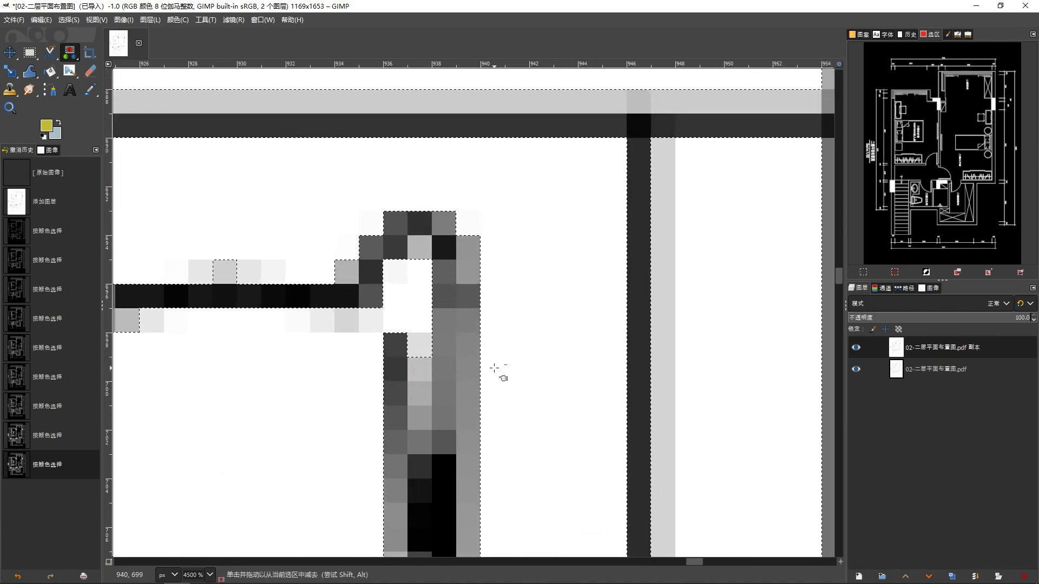
# Add the light grey edge shades of the pillow's crease lines to the selection by color
pyautogui.scroll(-4, 530, 368)
pyautogui.scroll(-3, 530, 368)
pyautogui.scroll(3, 506, 376)
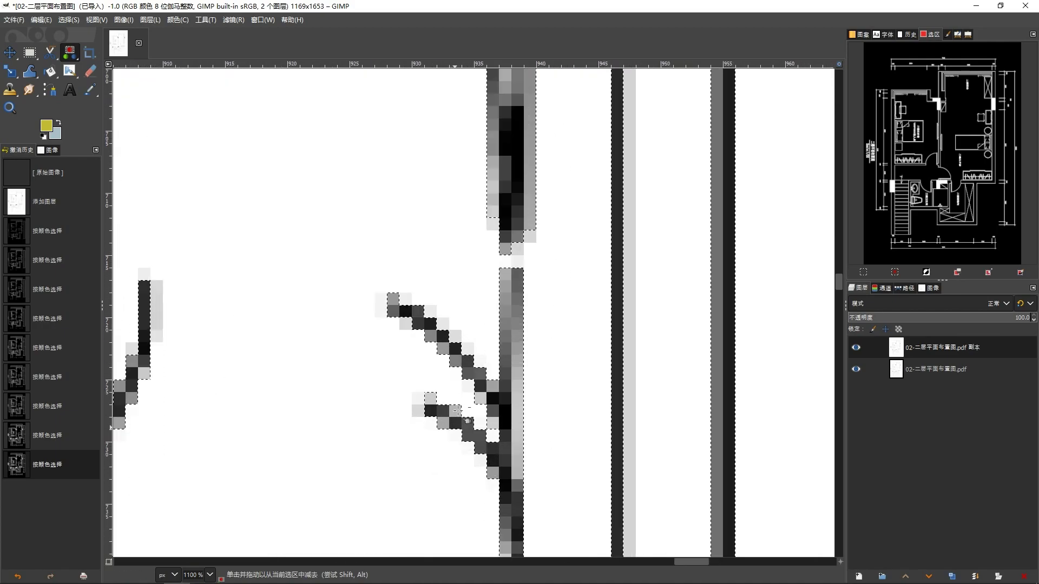
pyautogui.scroll(2, 469, 403)
pyautogui.press('shift')
pyautogui.keyDown('shift'); pyautogui.click(429, 208); pyautogui.keyUp('shift')
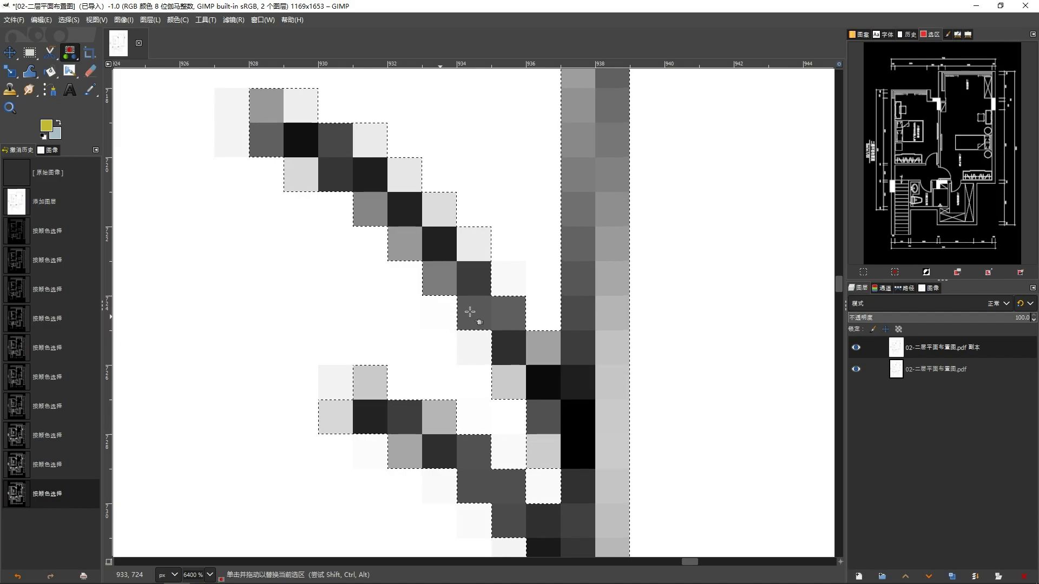
# Invert the line selection and clear the white background from the layer copy
pyautogui.scroll(-6, 514, 329)
pyautogui.moveTo(567, 326); pyautogui.dragTo(485, 293)
pyautogui.hotkey('ctrl', 'i')
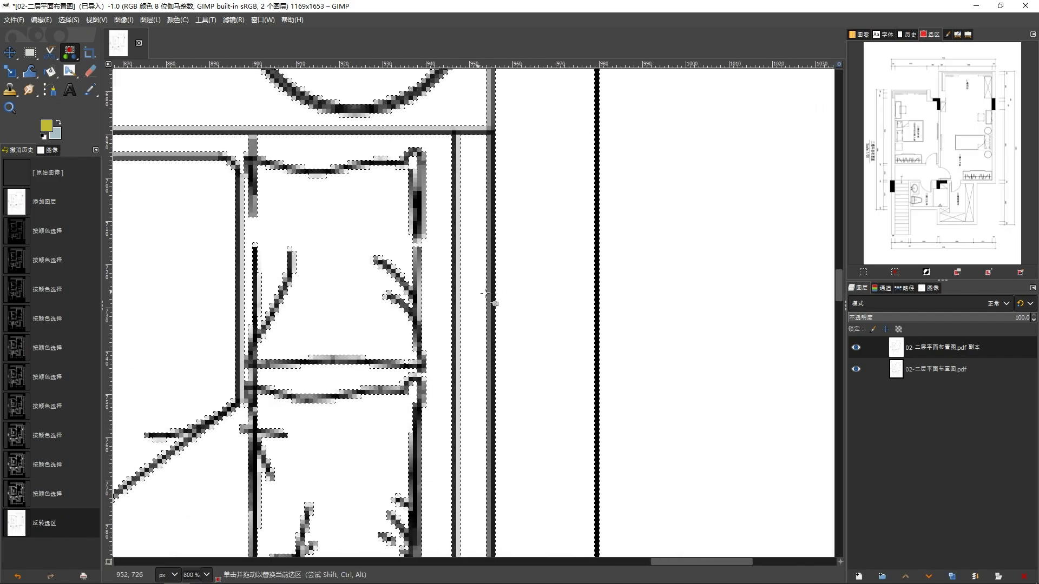
pyautogui.press('Delete')
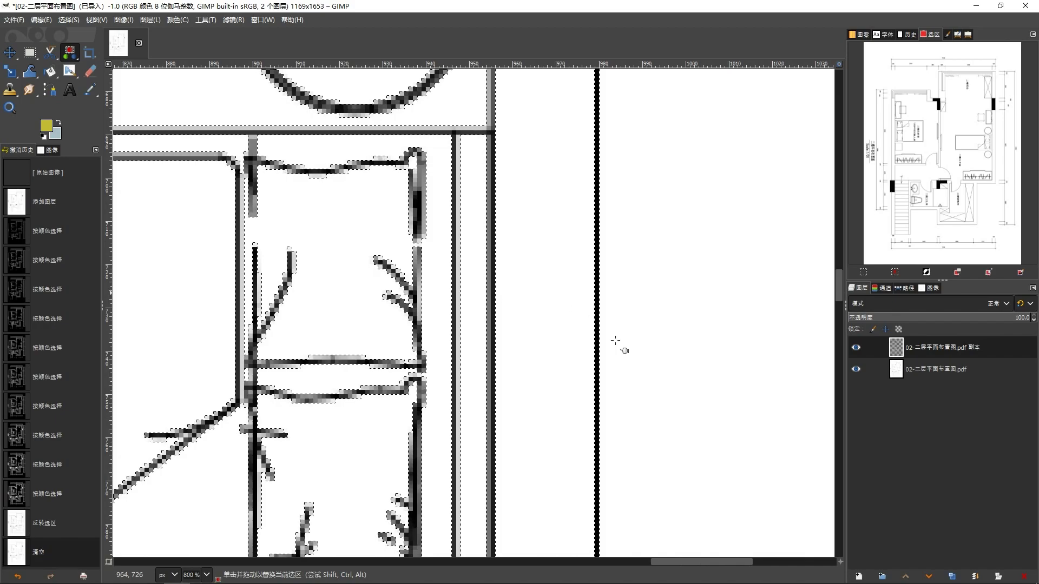
# Duplicate the line-only layer and deselect everything
pyautogui.click(951, 578)
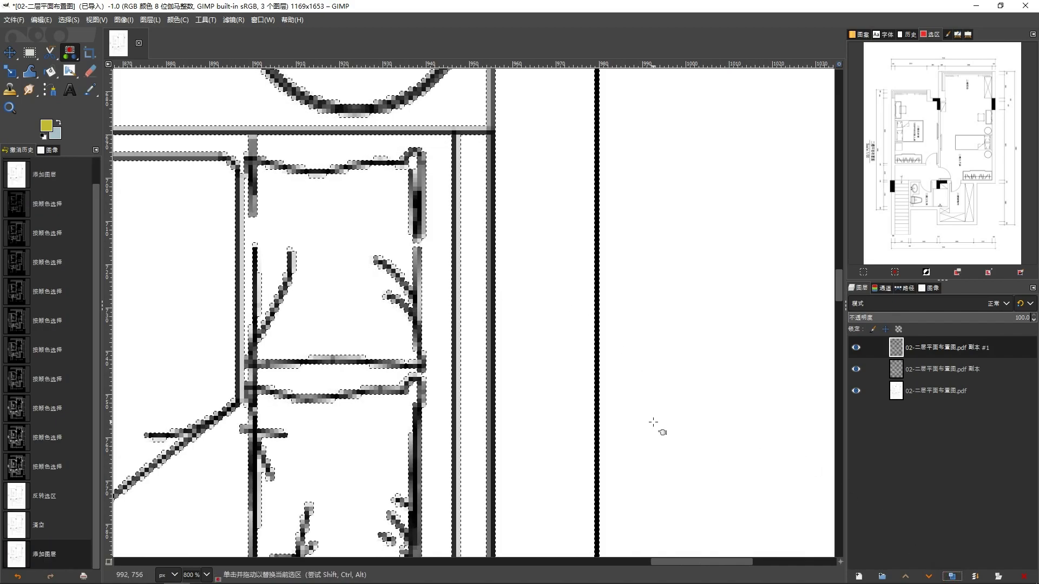
pyautogui.press('-')
pyautogui.press('-')
pyautogui.press('-')
pyautogui.hotkey('ctrl', 'shift', 'a')
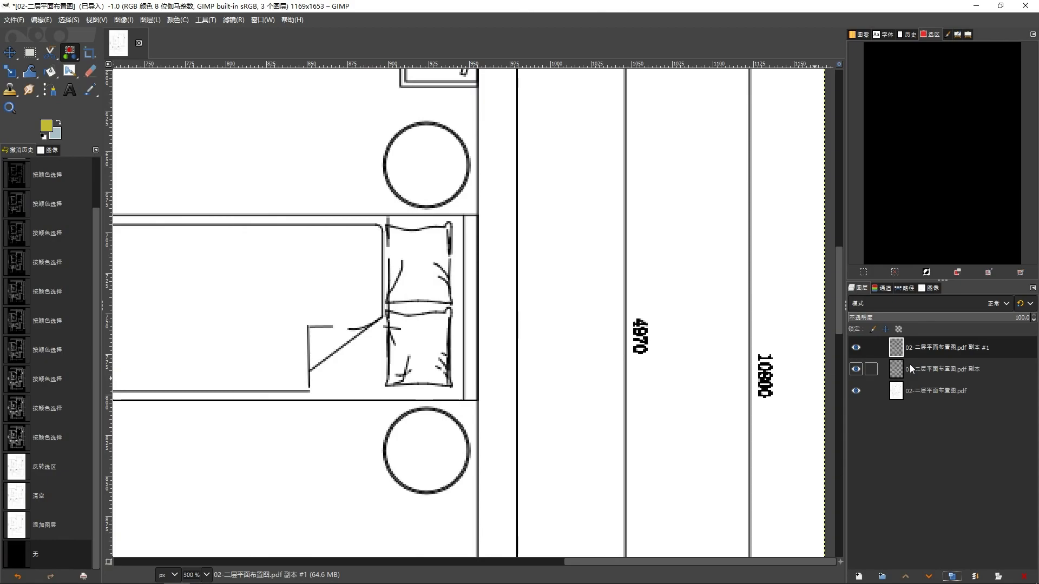
# Select the outer wall on the layer "02-二层平面布置图.pdf 副本" with the Fuzzy Select tool
pyautogui.press('pagedown')
pyautogui.press('u')
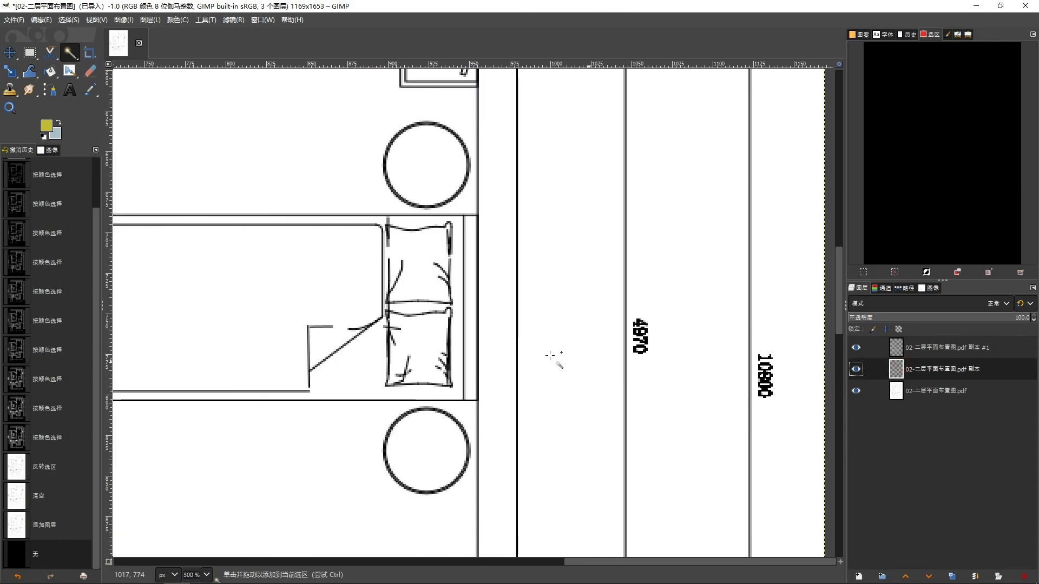
pyautogui.press('-')
pyautogui.press('-')
pyautogui.press('-')
pyautogui.press('-')
pyautogui.click(491, 410)
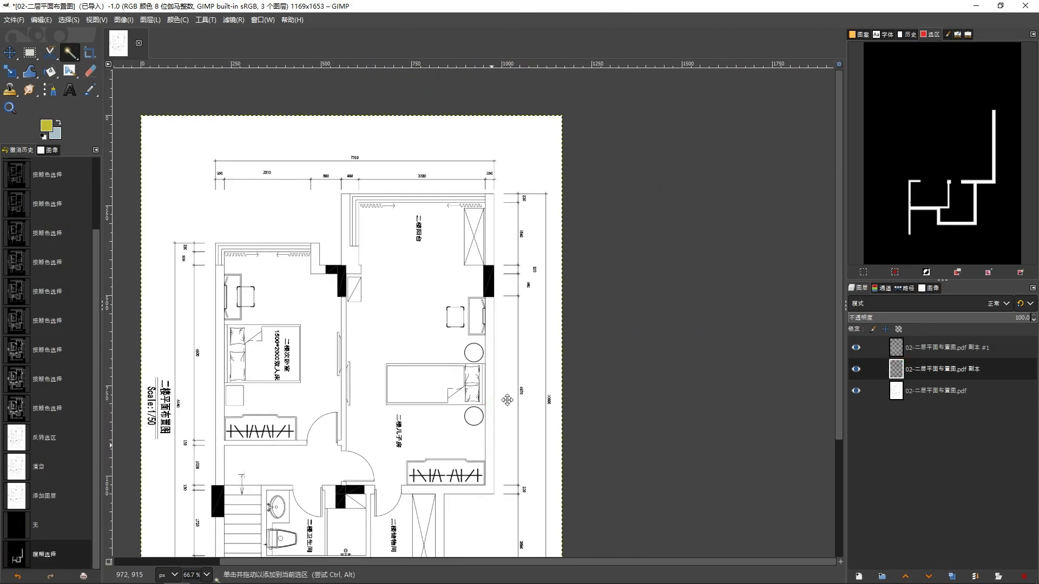
# Add the small wall block beside the black column above the shower to the fuzzy selection
pyautogui.scroll(-5, 491, 409)
pyautogui.hscroll(-3, 491, 409)
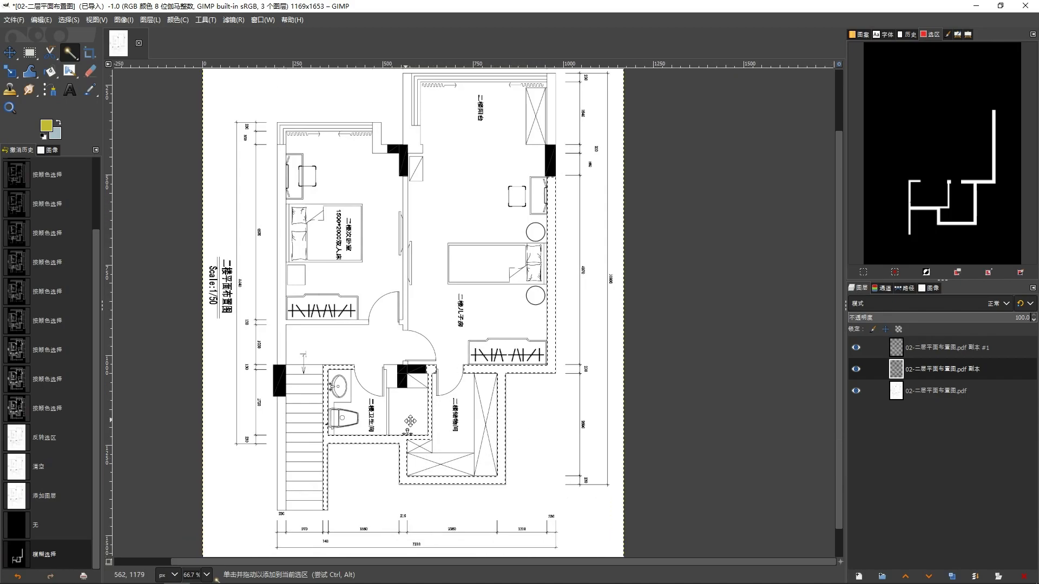
pyautogui.press('+')
pyautogui.press('+')
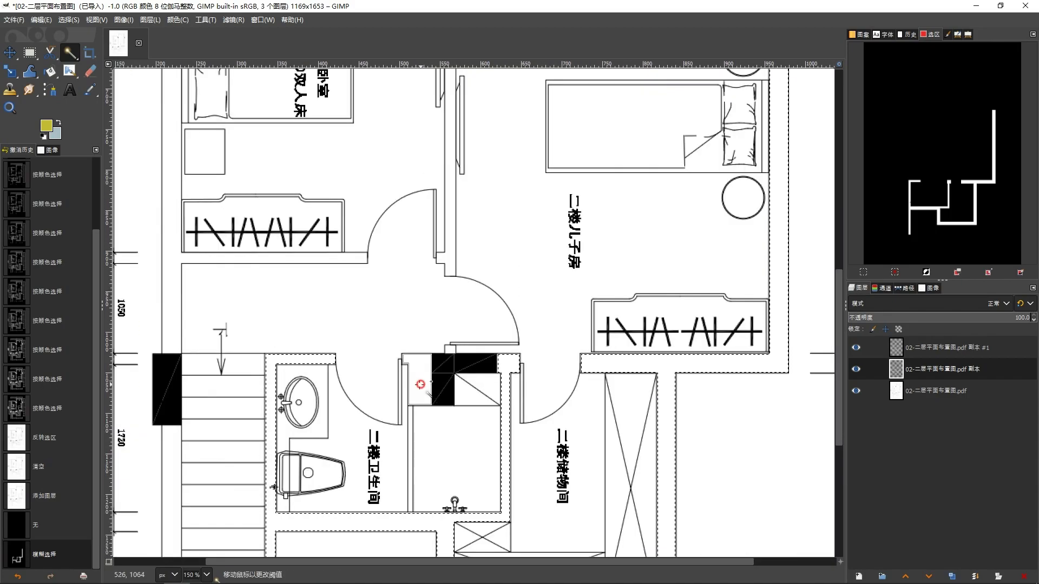
pyautogui.click(429, 390)
# Add the outer walls along the staircase and the second bedroom to the fuzzy selection
pyautogui.scroll(-5, 433, 405)
pyautogui.hscroll(-5, 438, 427)
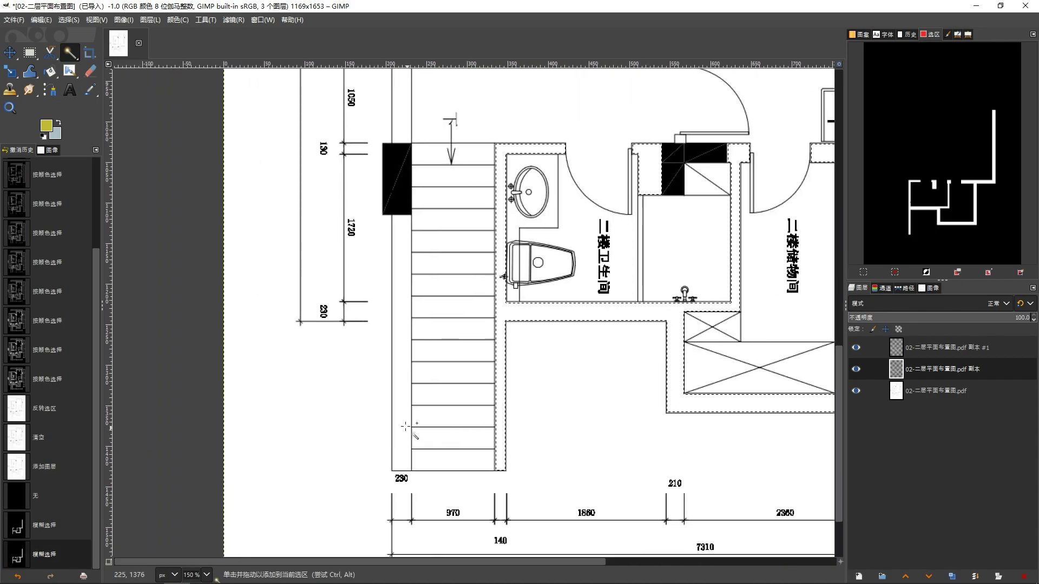
pyautogui.scroll(7, 389, 400)
pyautogui.hscroll(2, 390, 400)
pyautogui.click(341, 344)
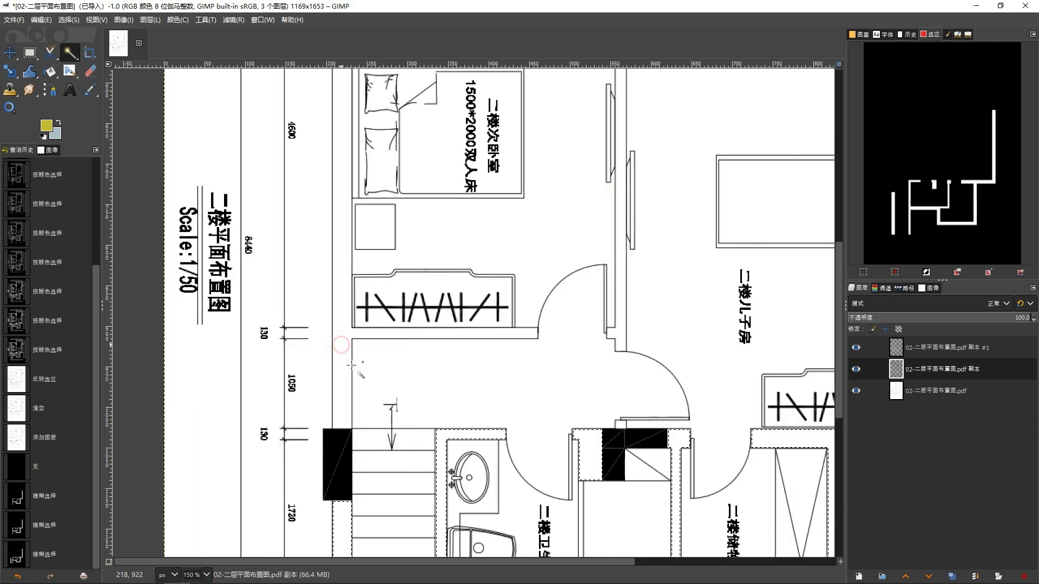
# Add the two short wall sections between the second bedroom's window and the balcony to the fuzzy selection
pyautogui.scroll(-2, 442, 322)
pyautogui.moveTo(442, 322); pyautogui.dragTo(425, 359)
pyautogui.scroll(2, 482, 211)
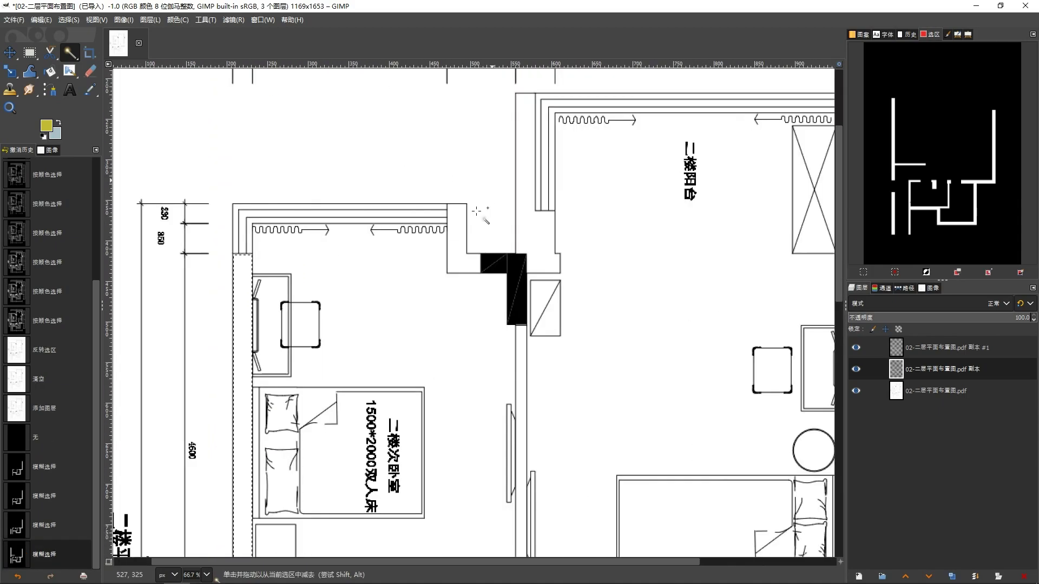
pyautogui.keyDown('shift'); pyautogui.click(454, 224); pyautogui.keyUp('shift')
pyautogui.keyDown('shift'); pyautogui.click(525, 238); pyautogui.keyUp('shift')
# Add the balcony's outer side wall above the black column to the fuzzy selection
pyautogui.press('-')
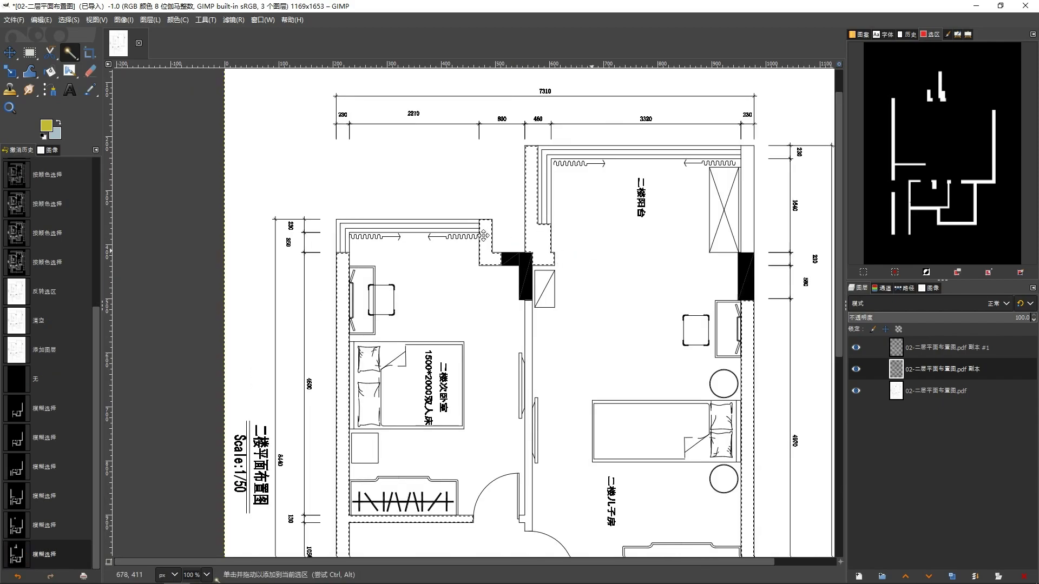
pyautogui.moveTo(504, 235); pyautogui.dragTo(438, 243)
pyautogui.keyDown('shift'); pyautogui.click(594, 212); pyautogui.keyUp('shift')
# Add the partition between the two bedrooms and the short wall piece near the bedroom doors to the fuzzy selection
pyautogui.moveTo(546, 364); pyautogui.dragTo(574, 241)
pyautogui.moveTo(509, 290); pyautogui.dragTo(536, 243)
pyautogui.keyDown('shift'); pyautogui.click(432, 323); pyautogui.keyUp('shift')
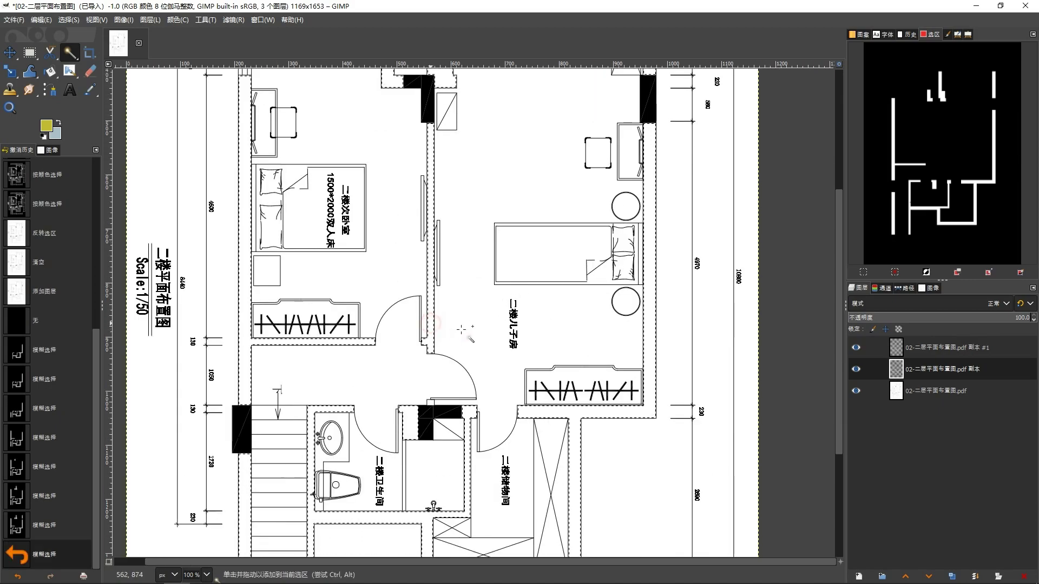
pyautogui.press('-')
pyautogui.moveTo(348, 403); pyautogui.dragTo(395, 396)
pyautogui.scroll(2, 425, 370)
pyautogui.keyDown('shift'); pyautogui.click(412, 305); pyautogui.keyUp('shift')
pyautogui.moveTo(199, 329); pyautogui.dragTo(335, 329)
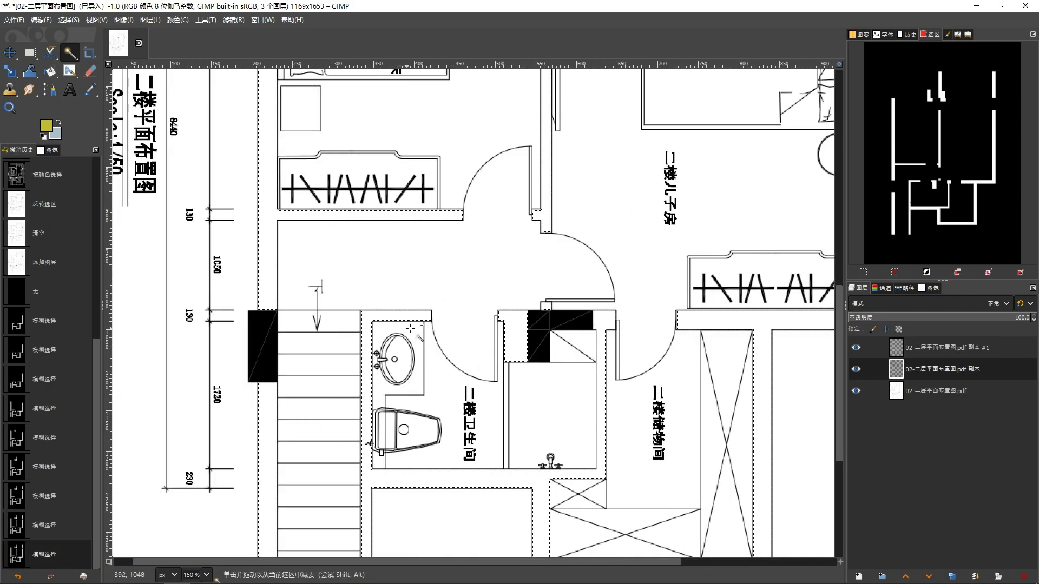
pyautogui.press('-')
pyautogui.press('-')
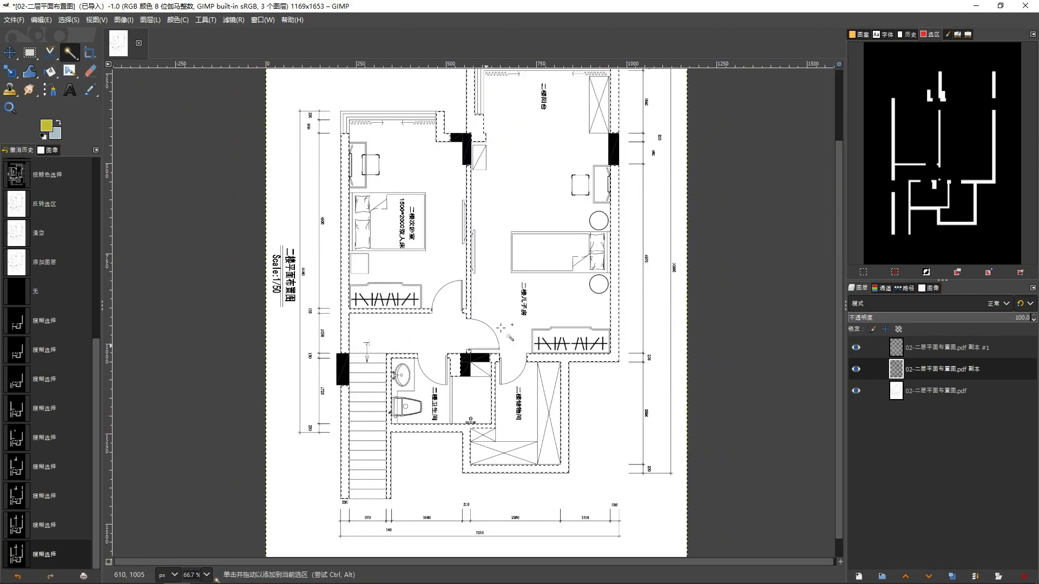
# Compare saved color swatches and set the foreground color to 9d9686
pyautogui.click(48, 127)
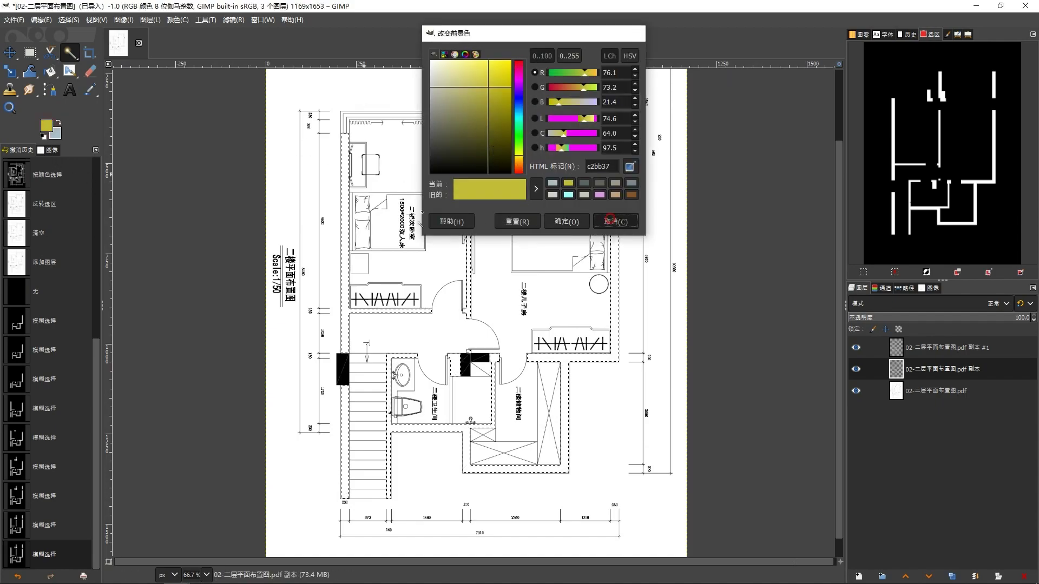
pyautogui.click(615, 222)
pyautogui.click(47, 127)
pyautogui.click(552, 183)
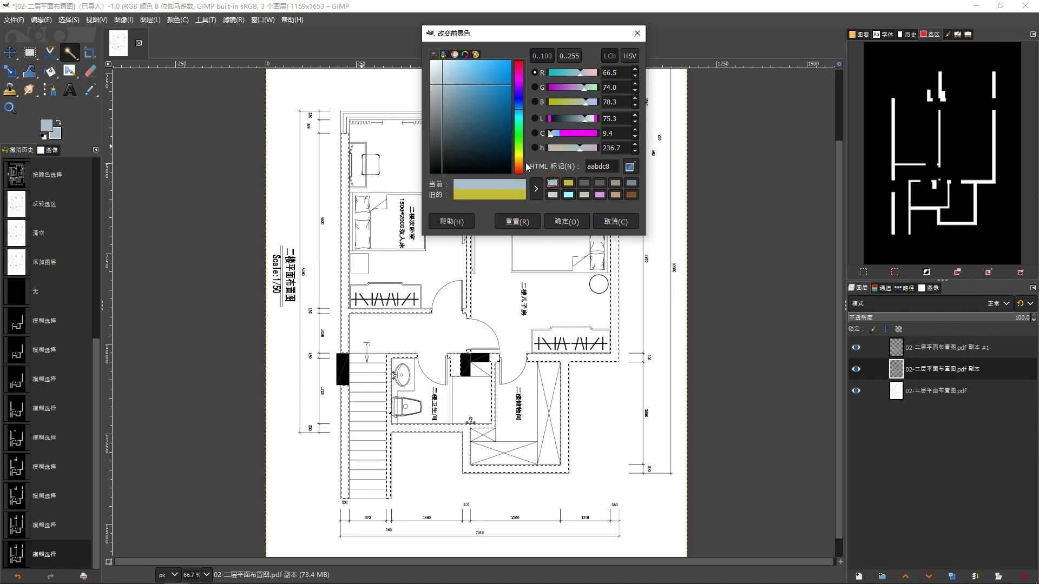
pyautogui.click(584, 184)
pyautogui.click(600, 184)
pyautogui.click(585, 194)
pyautogui.click(616, 184)
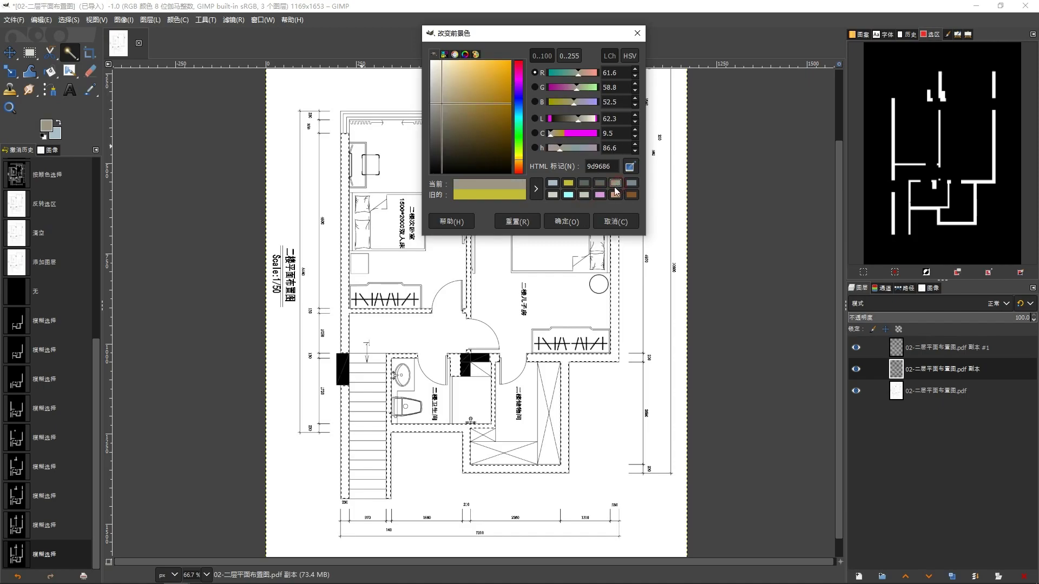
pyautogui.click(571, 221)
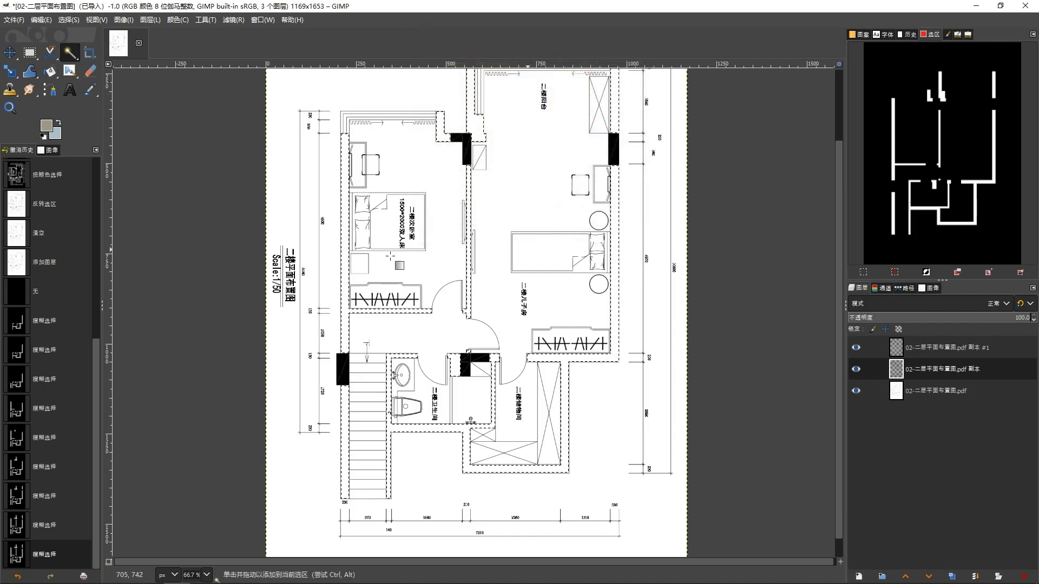
# Fill the selected walls with a diagonal foreground-to-background gradient from the plan's upper left to its lower right
pyautogui.press('g')
pyautogui.moveTo(309, 126); pyautogui.dragTo(607, 525)
pyautogui.press('Return')
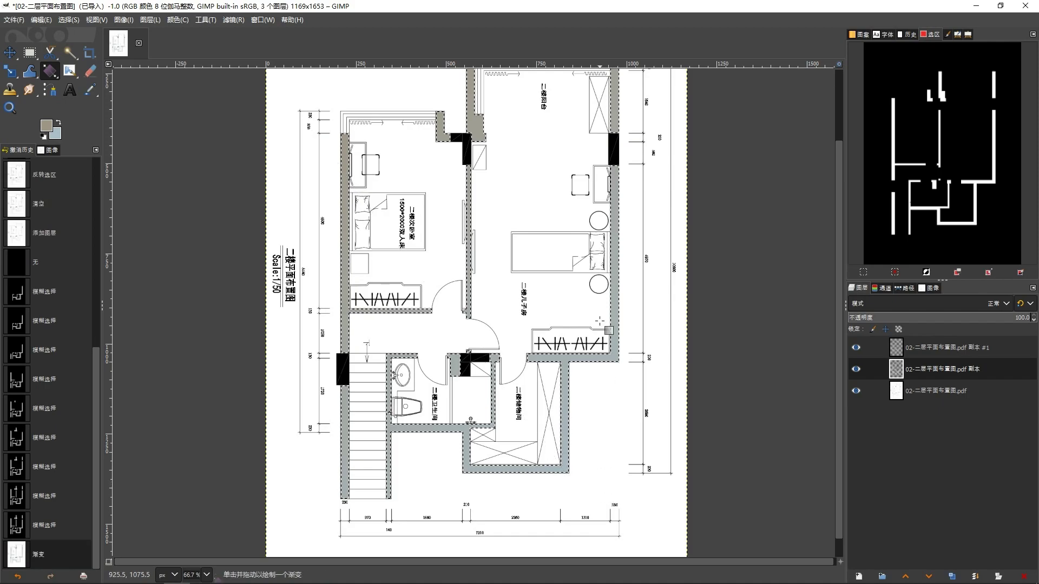
pyautogui.press('-')
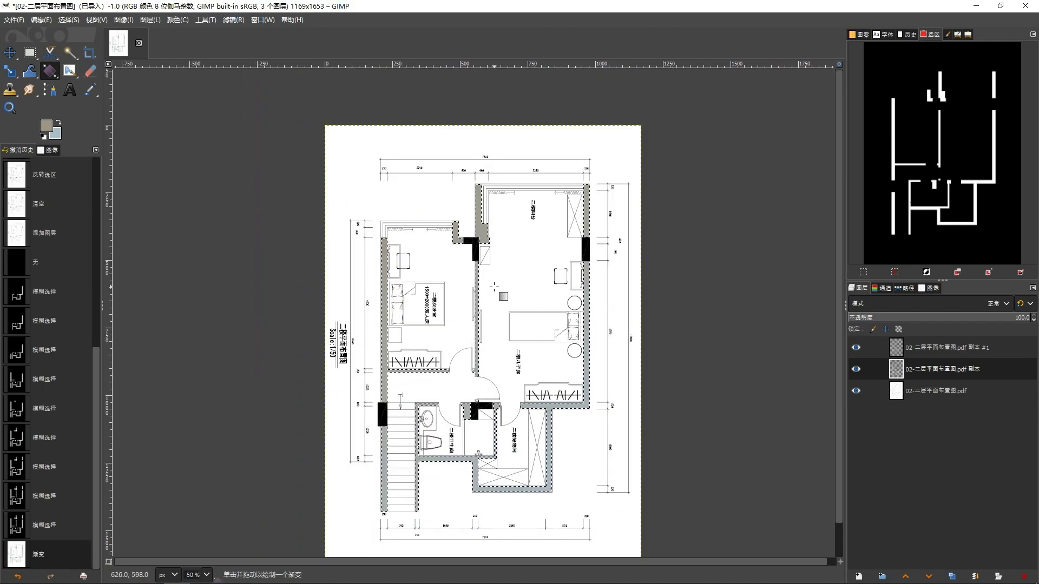
# Invert the selection and apply a Drop Shadow with X and Y 20, blur radius 10, grow radius 1 and opacity 0.698
pyautogui.hotkey('ctrl', 'i')
pyautogui.scroll(-1, 499, 289)
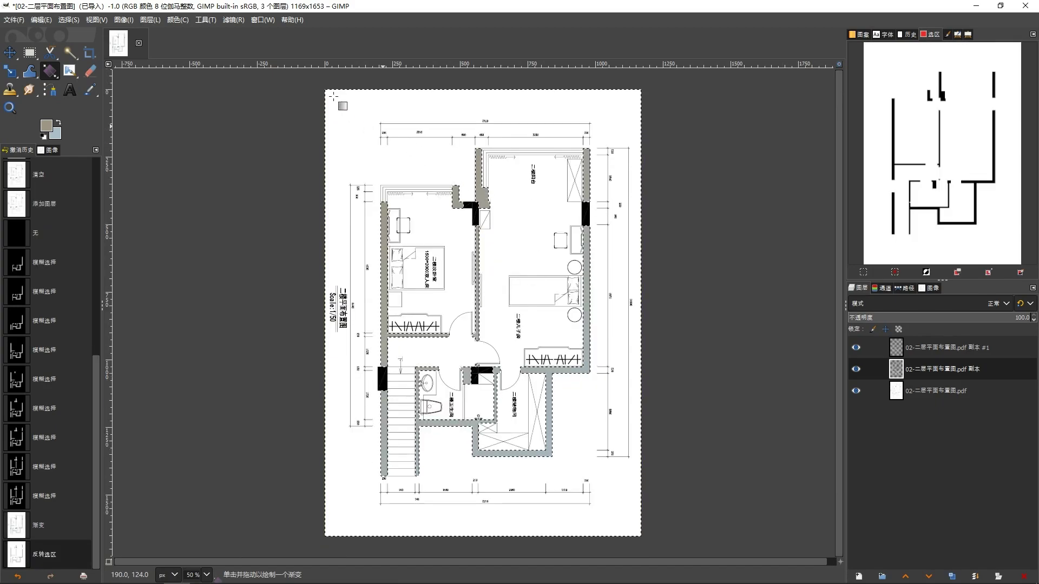
pyautogui.click(229, 20)
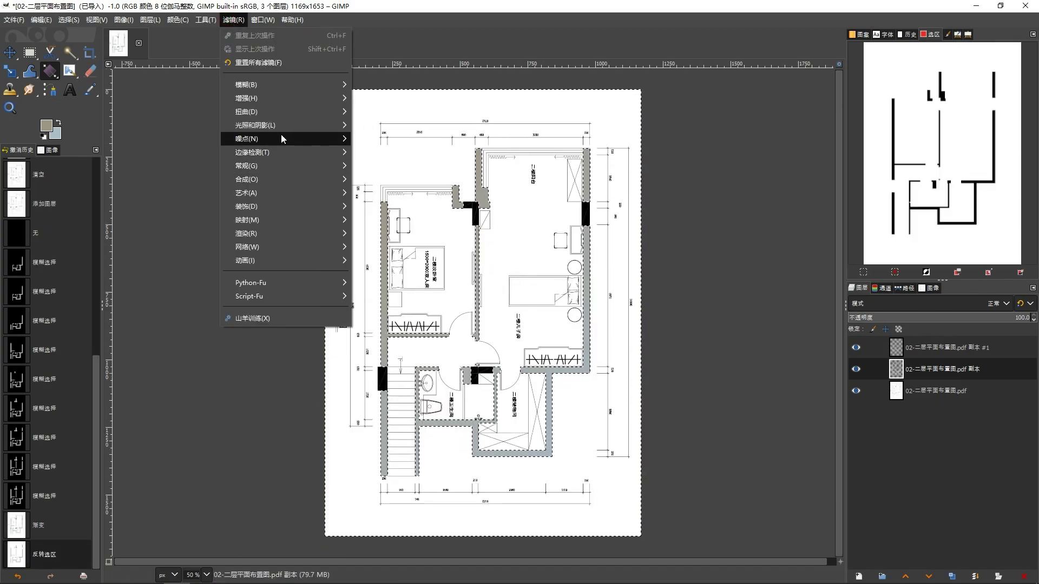
pyautogui.moveTo(282, 125)
pyautogui.click(379, 215)
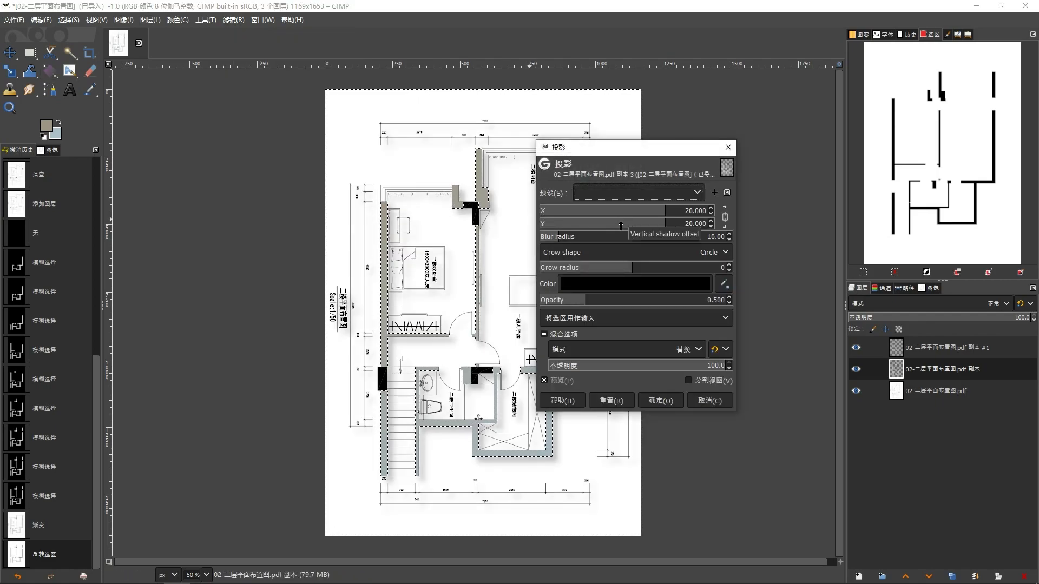
pyautogui.click(729, 297)
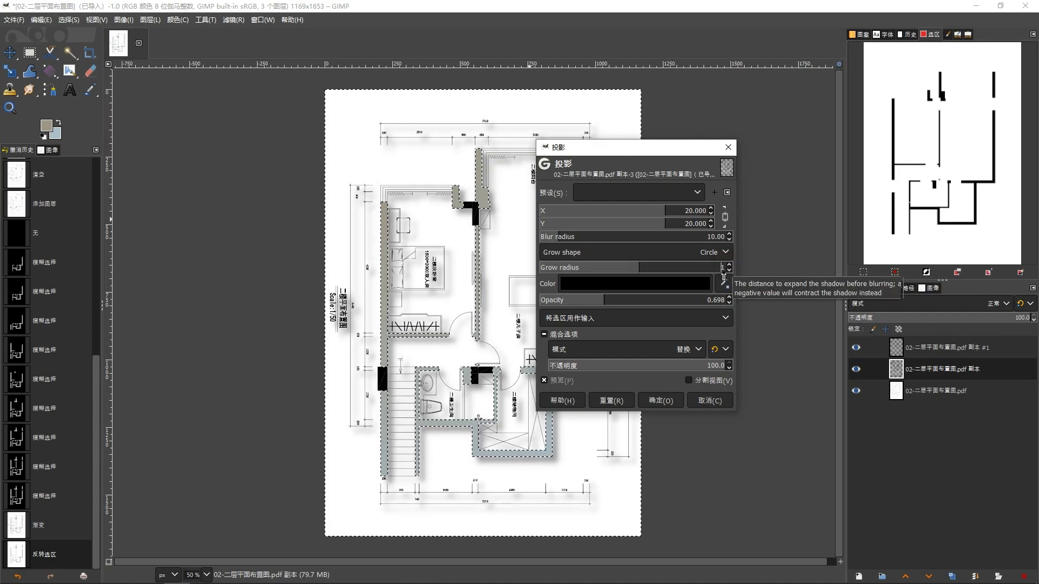
pyautogui.click(661, 401)
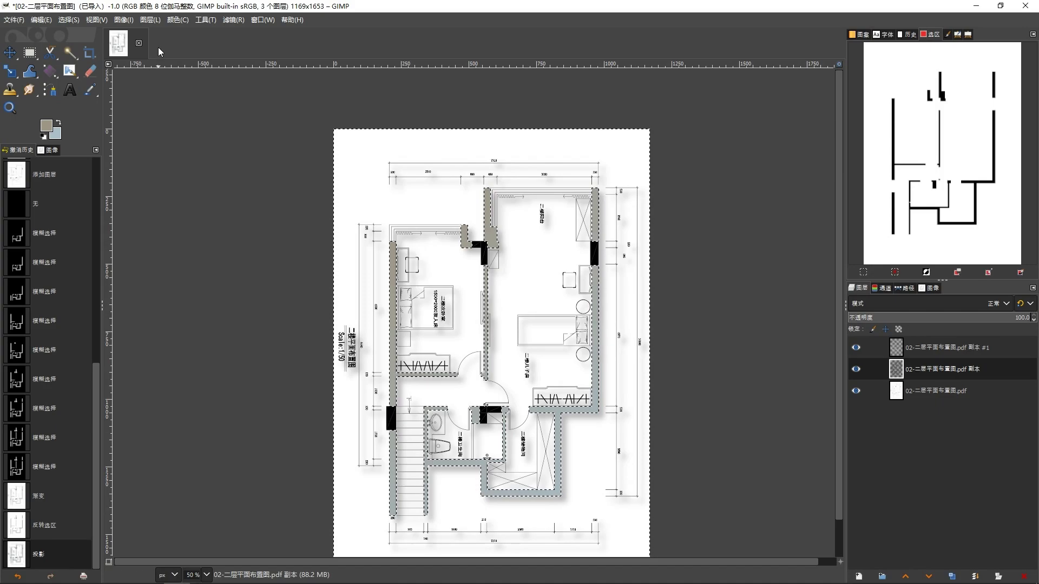
# Start a finite Long Shadow on the gradient-walled plan layer and set its length to 3
pyautogui.click(233, 21)
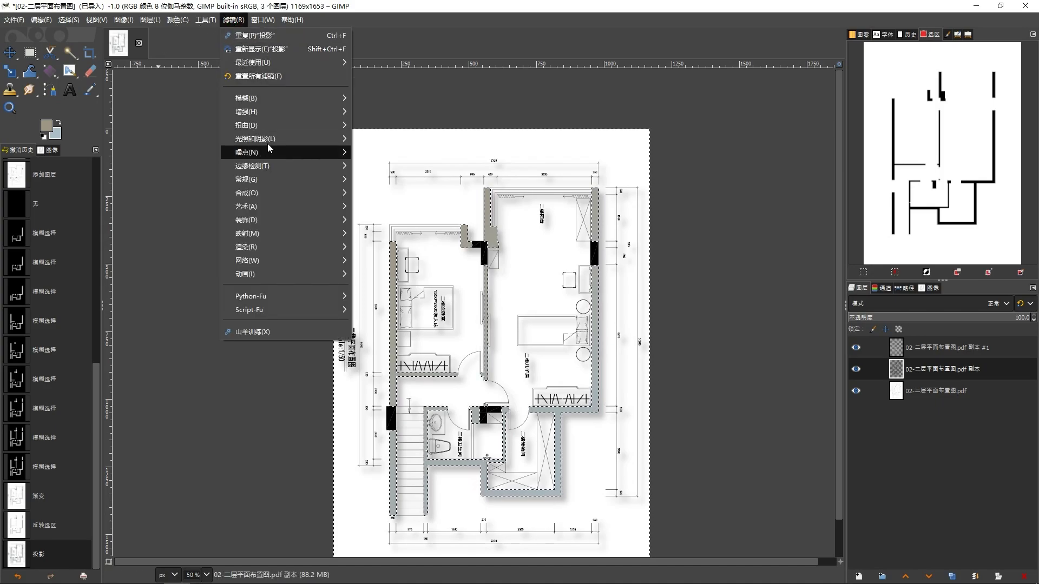
pyautogui.click(280, 142)
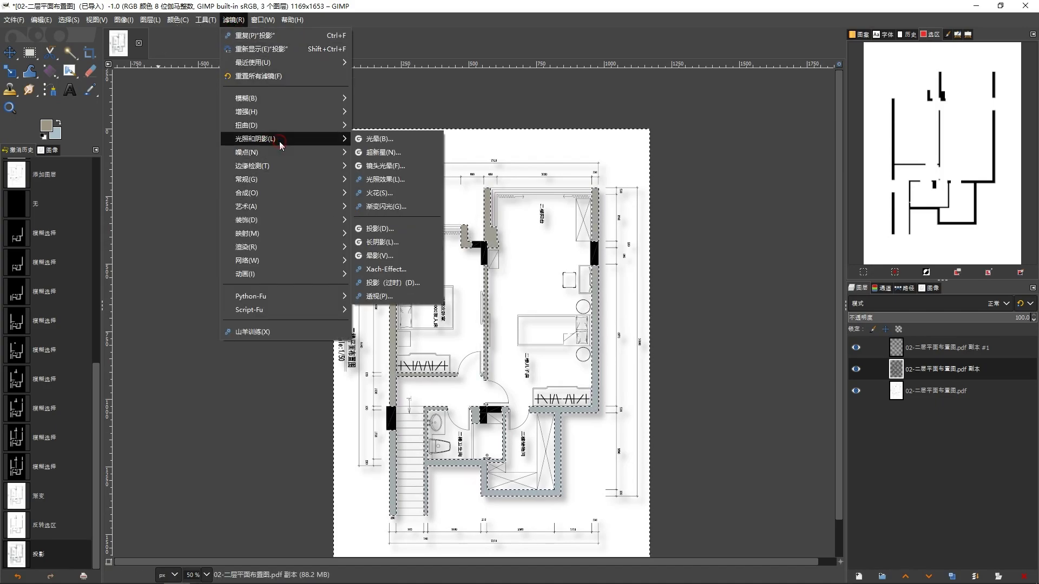
pyautogui.click(379, 242)
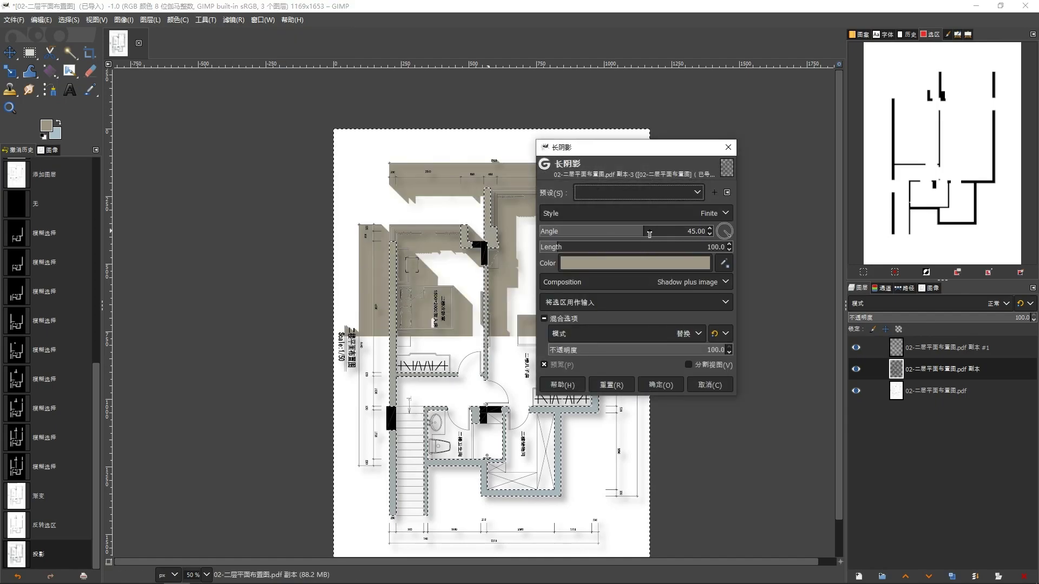
pyautogui.moveTo(559, 251); pyautogui.dragTo(539, 247)
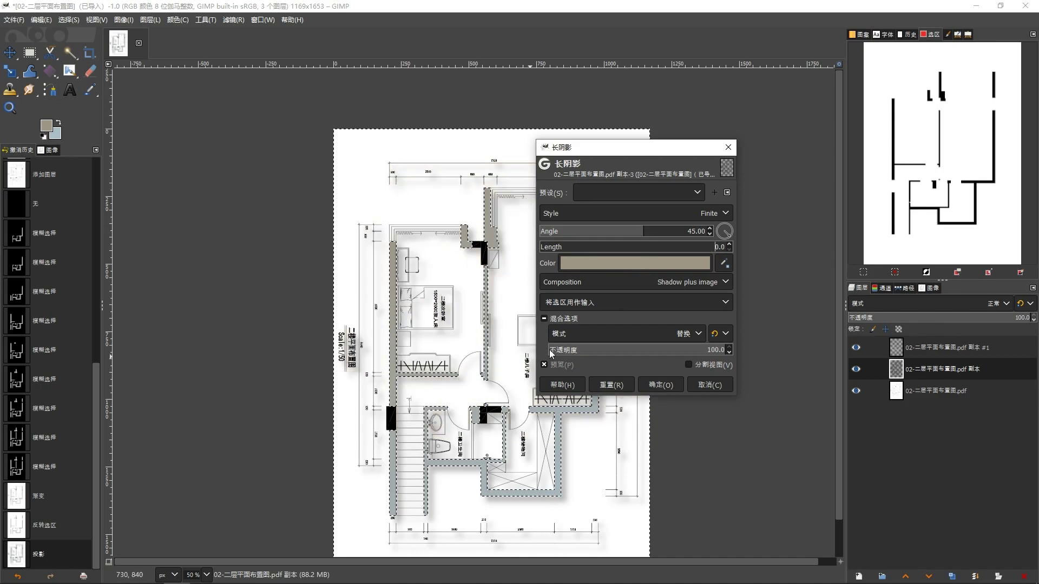
pyautogui.click(729, 244)
pyautogui.click(729, 244)
pyautogui.click(729, 244)
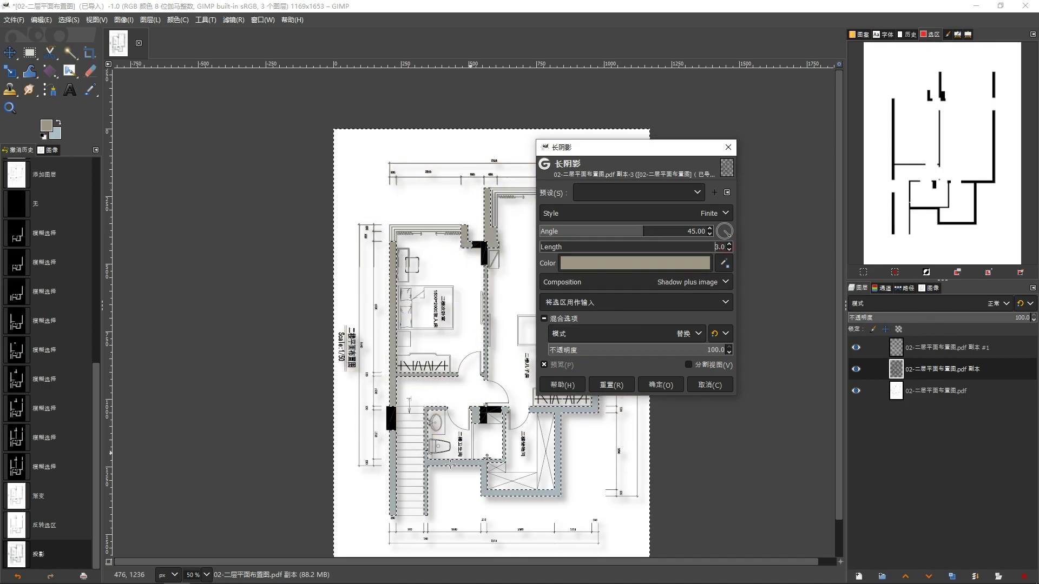
# Set the long shadow's opacity to 55.5 and its color to black (000000)
pyautogui.scroll(2, 450, 471)
pyautogui.moveTo(450, 386); pyautogui.dragTo(391, 303)
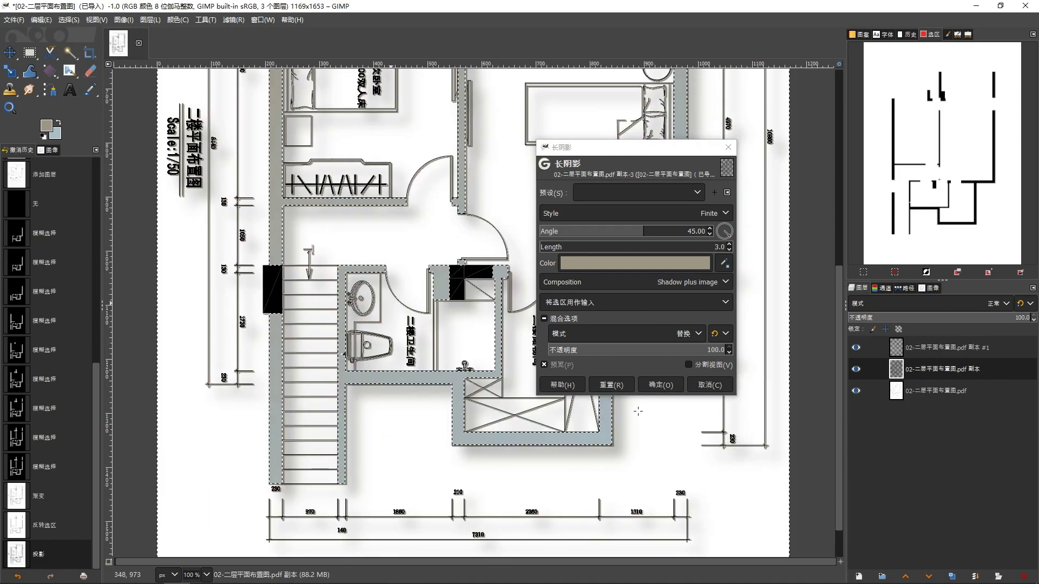
pyautogui.moveTo(670, 357); pyautogui.dragTo(648, 357)
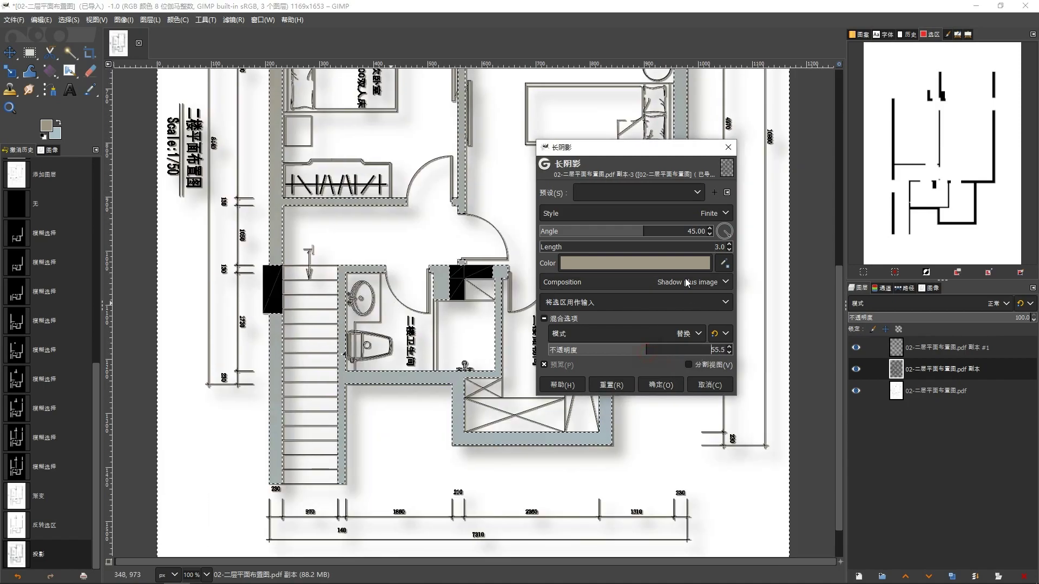
pyautogui.click(674, 265)
pyautogui.moveTo(596, 240); pyautogui.dragTo(774, 384)
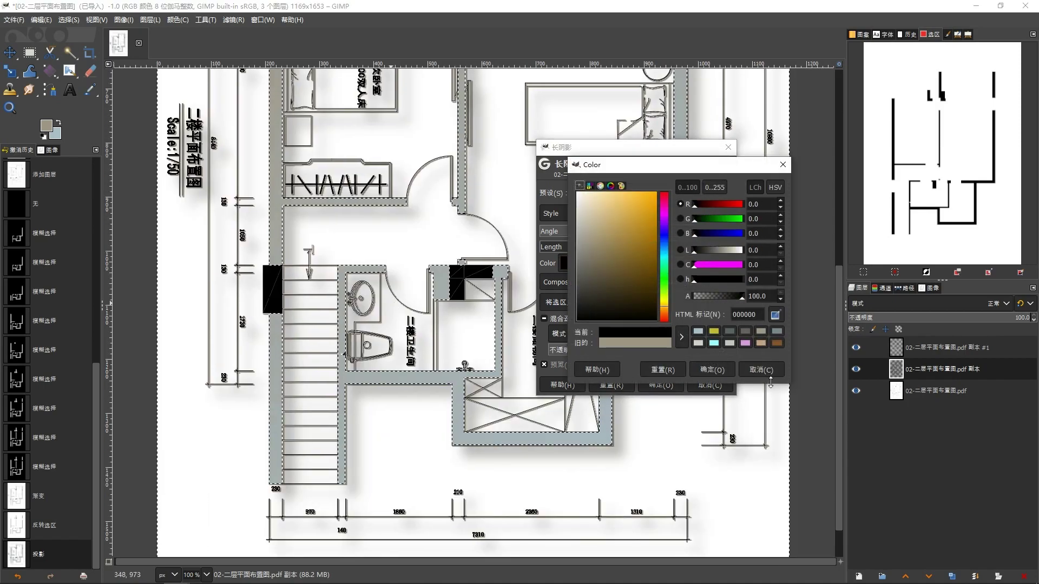
pyautogui.click(721, 371)
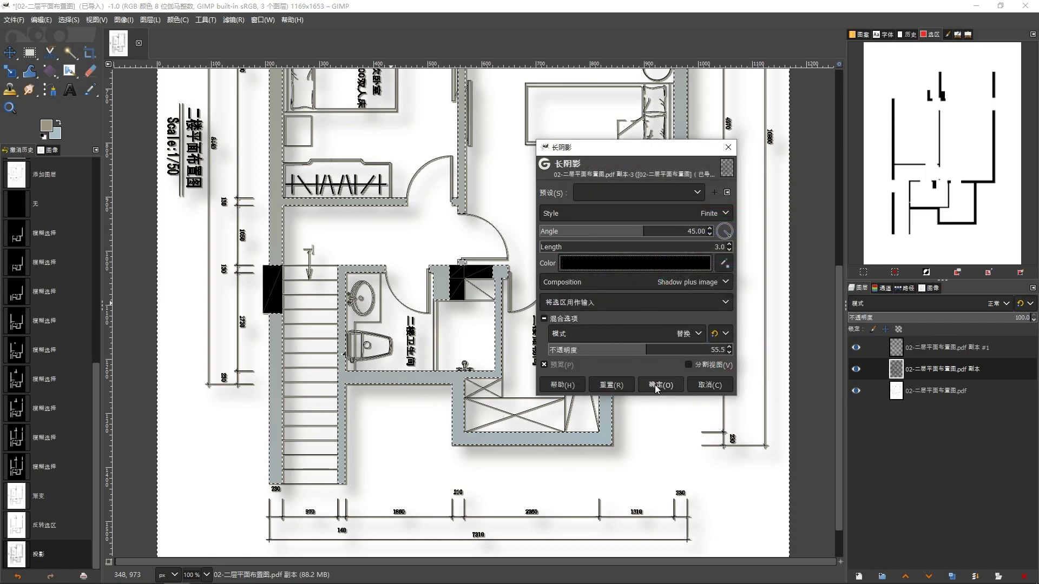
# Lengthen the long shadow to 8, readjust its opacity and apply it to the plan layer
pyautogui.click(730, 245)
pyautogui.moveTo(649, 351); pyautogui.dragTo(736, 366)
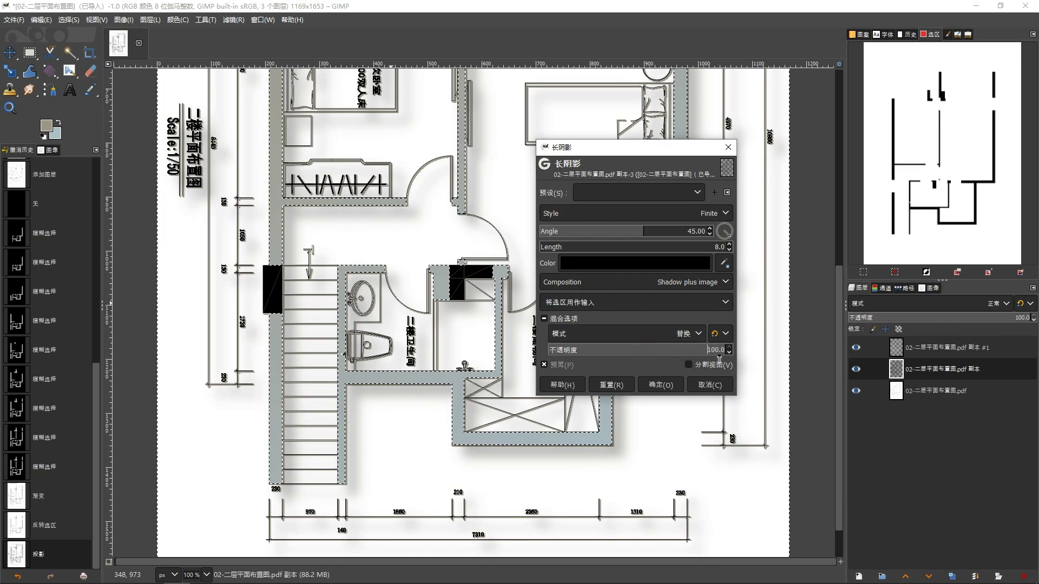
pyautogui.click(654, 352)
pyautogui.click(655, 386)
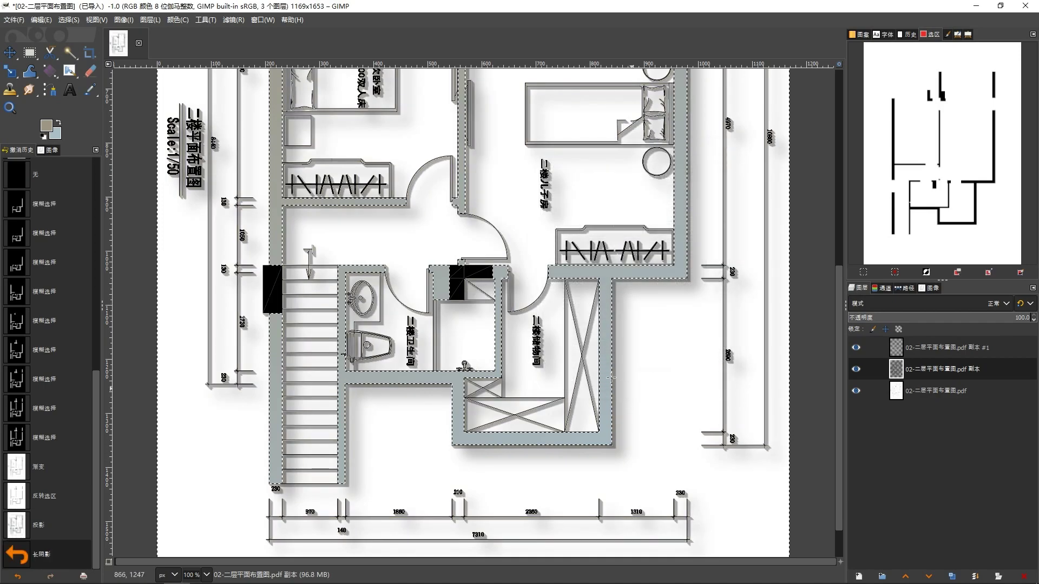
pyautogui.press('-')
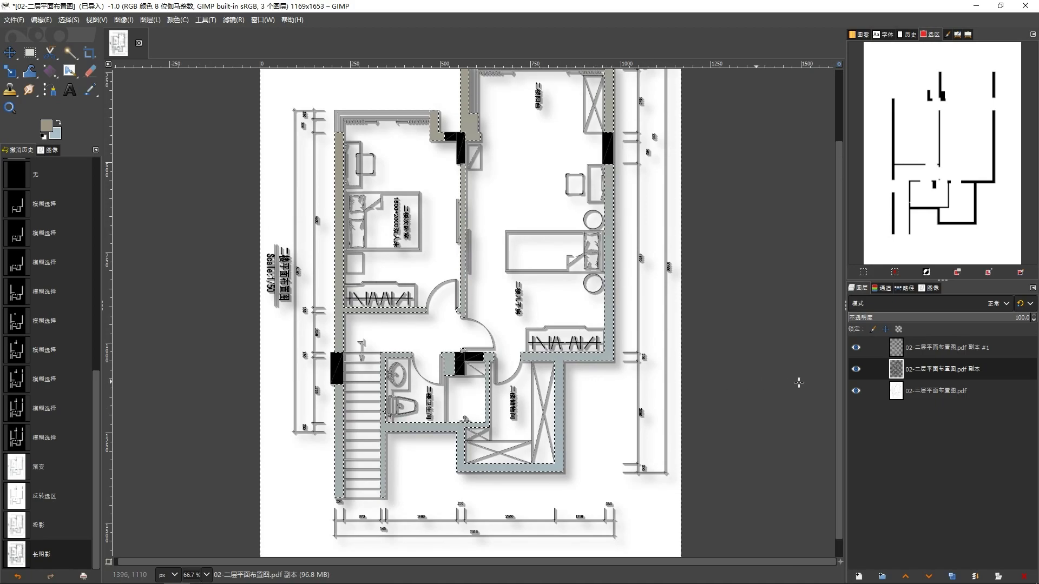
# Hide the shadowed wall layer and insert the fabric image 300.jpg as a layer directly beneath the top line layer
pyautogui.click(894, 349)
pyautogui.click(857, 370)
pyautogui.moveTo(601, 366); pyautogui.dragTo(601, 413)
pyautogui.scroll(1, 563, 367)
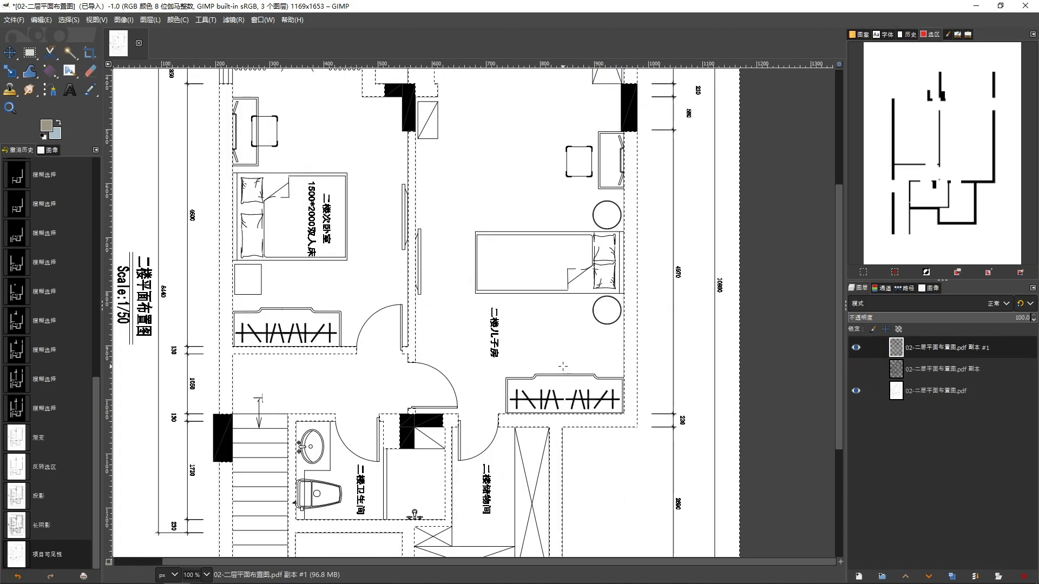
pyautogui.moveTo(503, 369); pyautogui.dragTo(522, 372)
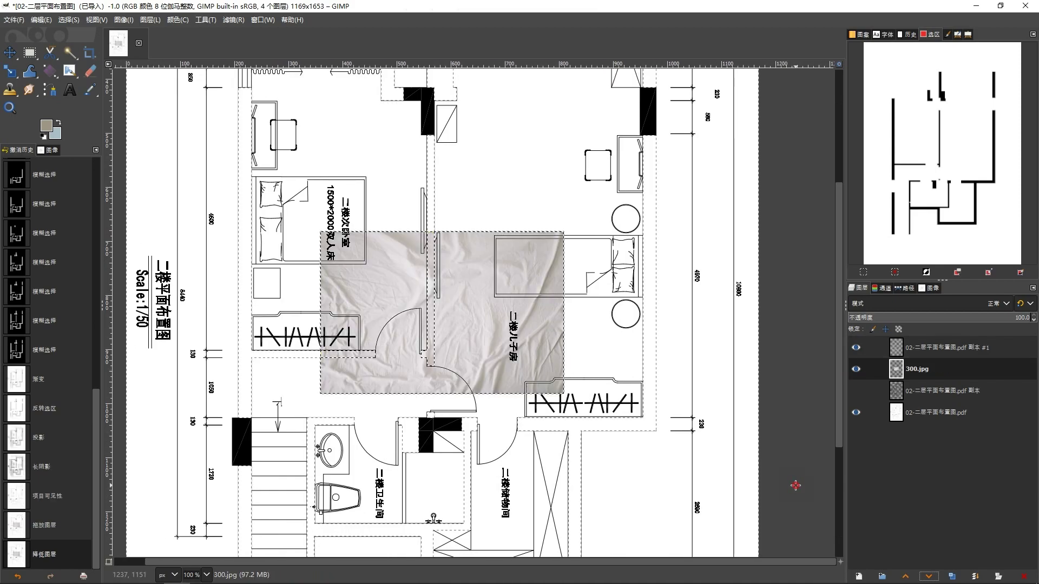
# Clear the selection and scale the fabric texture to 264 x 176 px, positioned over the double bed
pyautogui.hotkey('ctrl', 'shift', 'a')
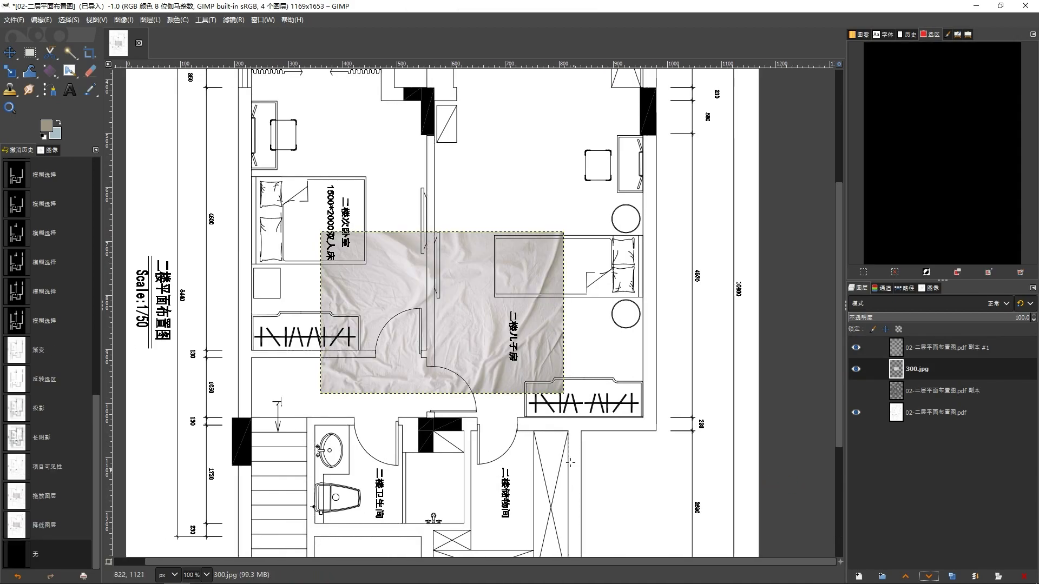
pyautogui.press('m')
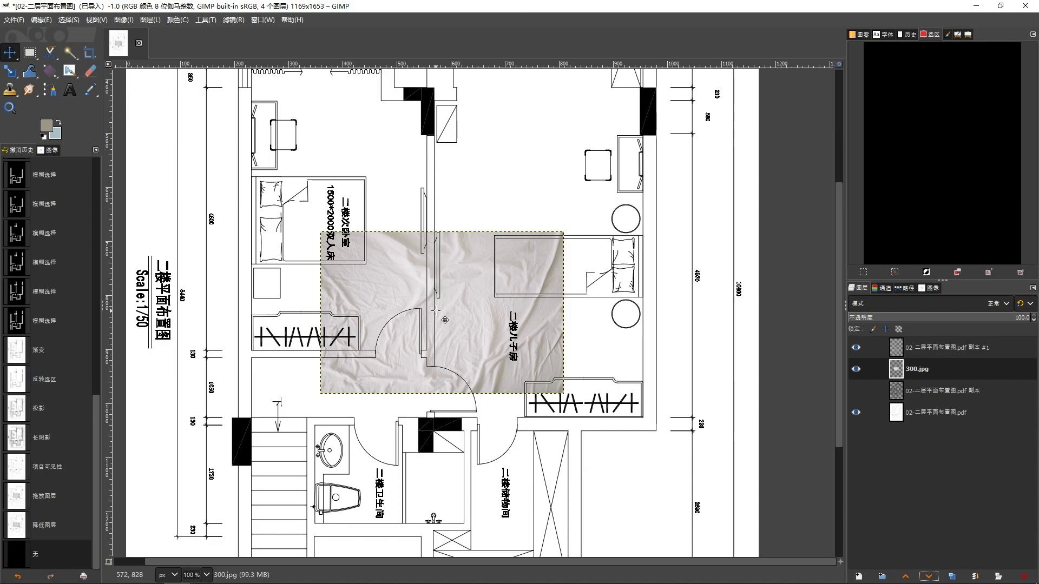
pyautogui.hotkey('shift', 's')
pyautogui.click(435, 311)
pyautogui.moveTo(320, 244); pyautogui.dragTo(442, 312)
pyautogui.moveTo(493, 346); pyautogui.dragTo(292, 204)
pyautogui.scroll(-1, 564, 223)
pyautogui.moveTo(548, 221); pyautogui.dragTo(527, 243)
pyautogui.press('Return')
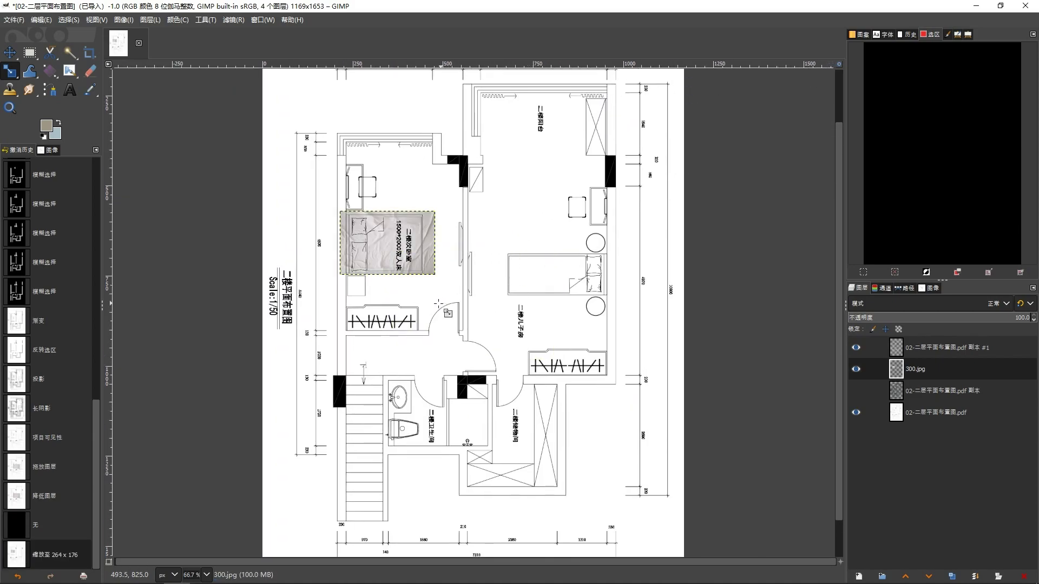
# Paste a copy of the fabric texture and move it over the single bed in the son's room
pyautogui.scroll(2, 439, 299)
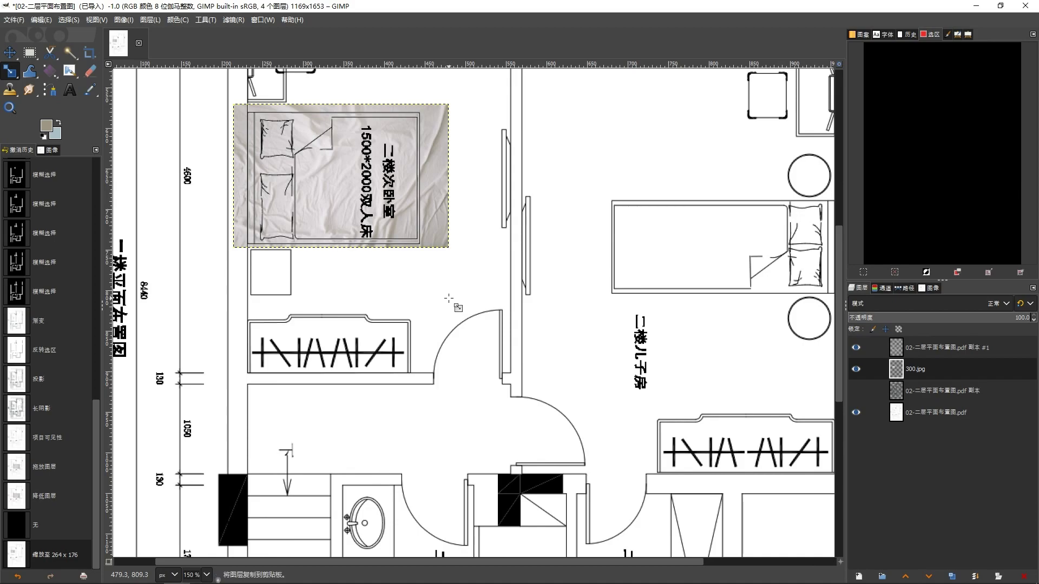
pyautogui.hotkey('ctrl', 'v')
pyautogui.press('m')
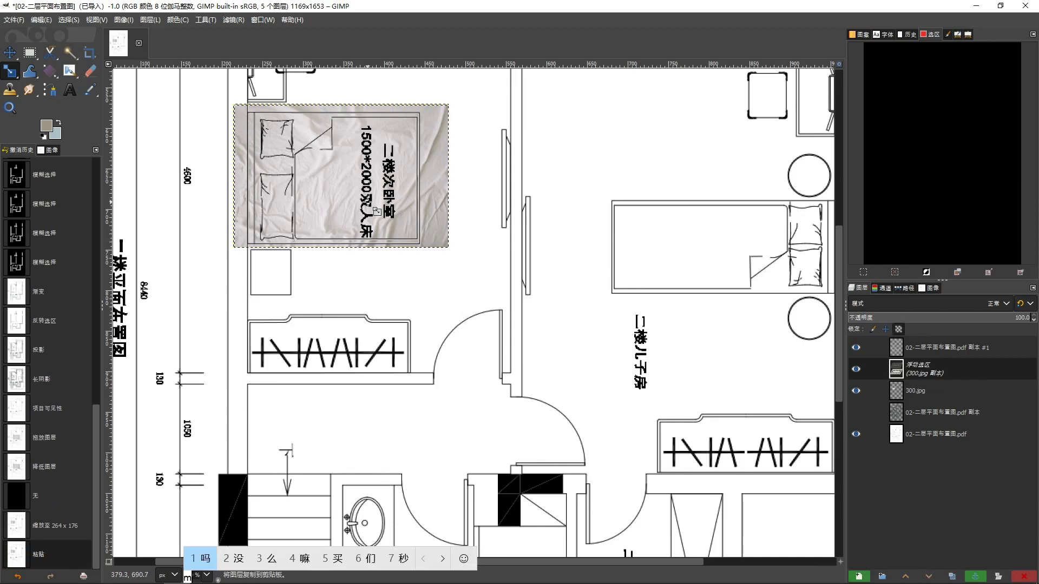
pyautogui.press('shift')
pyautogui.press('m')
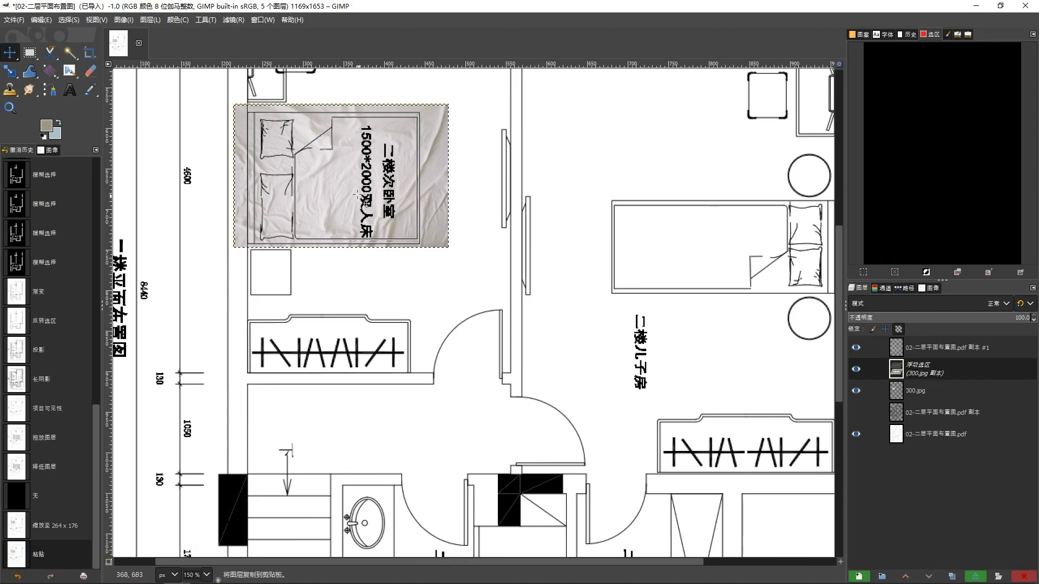
pyautogui.moveTo(358, 195); pyautogui.dragTo(750, 264)
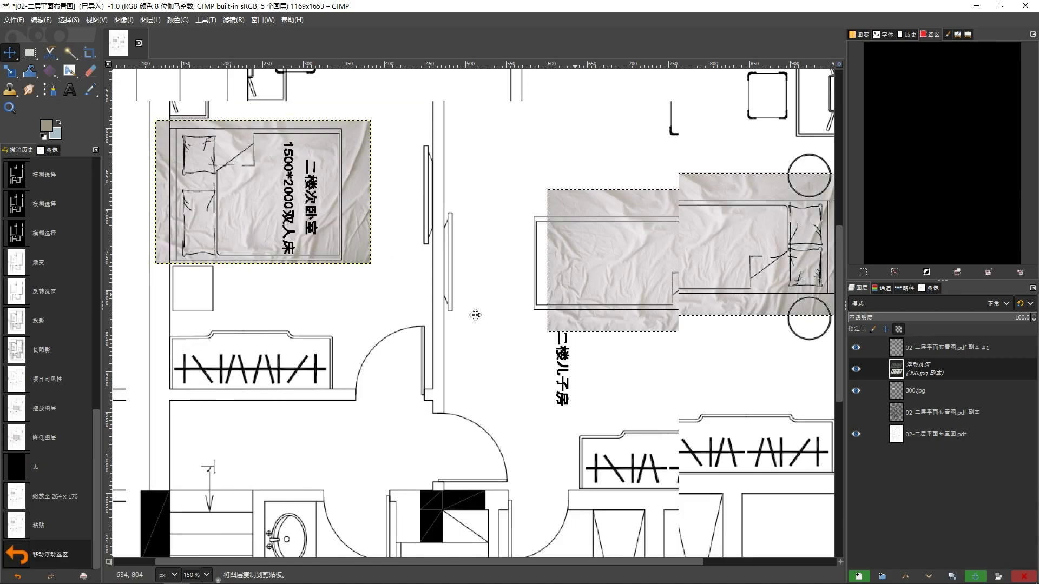
# Scale the pasted fabric to 300 x 172 px so it covers the single bed, and anchor it to the 300.jpg layer
pyautogui.hotkey('shift', 's')
pyautogui.click(631, 275)
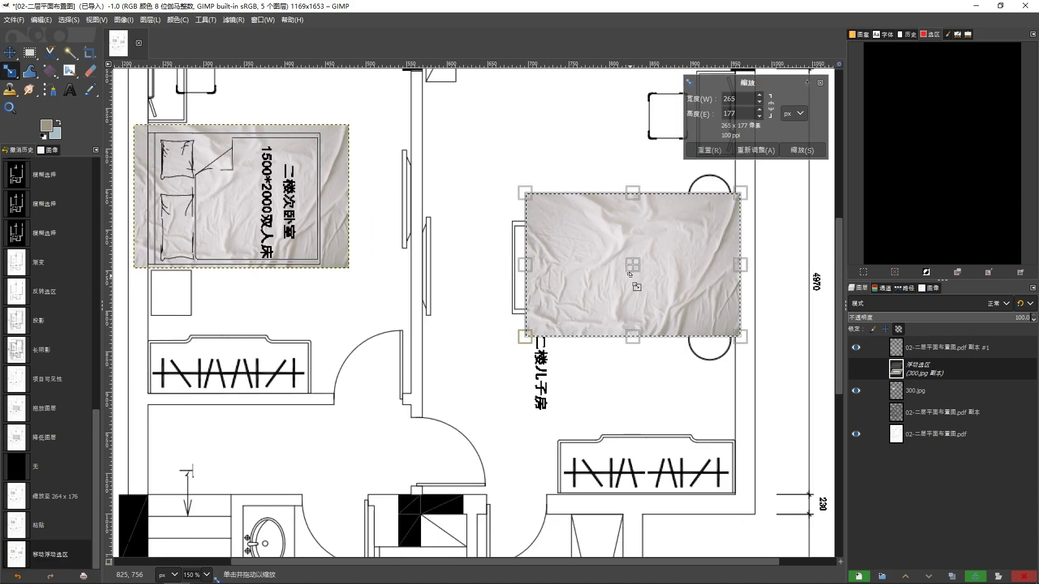
pyautogui.moveTo(524, 265); pyautogui.dragTo(497, 266)
pyautogui.click(795, 150)
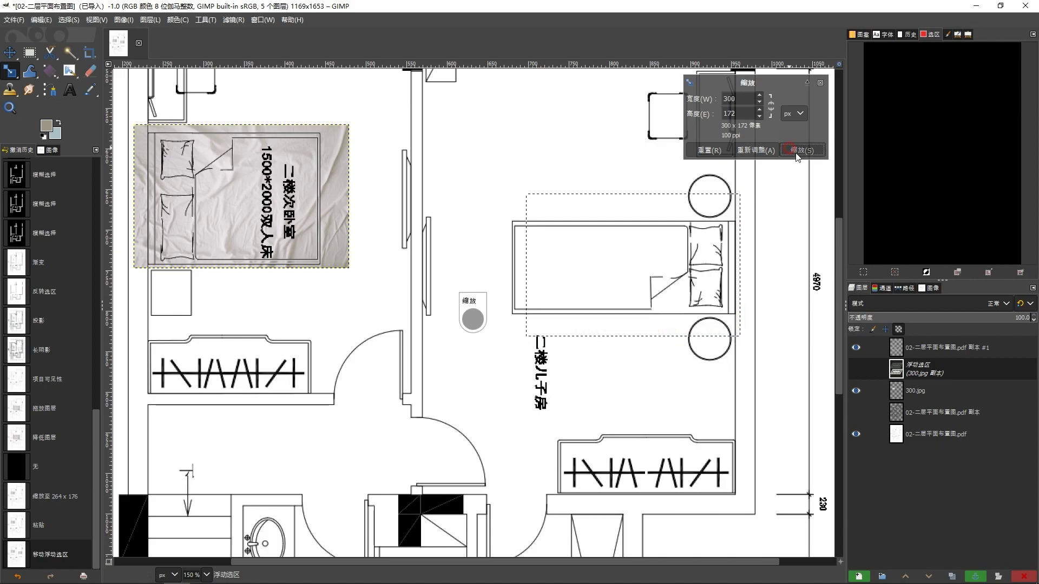
pyautogui.click(555, 380)
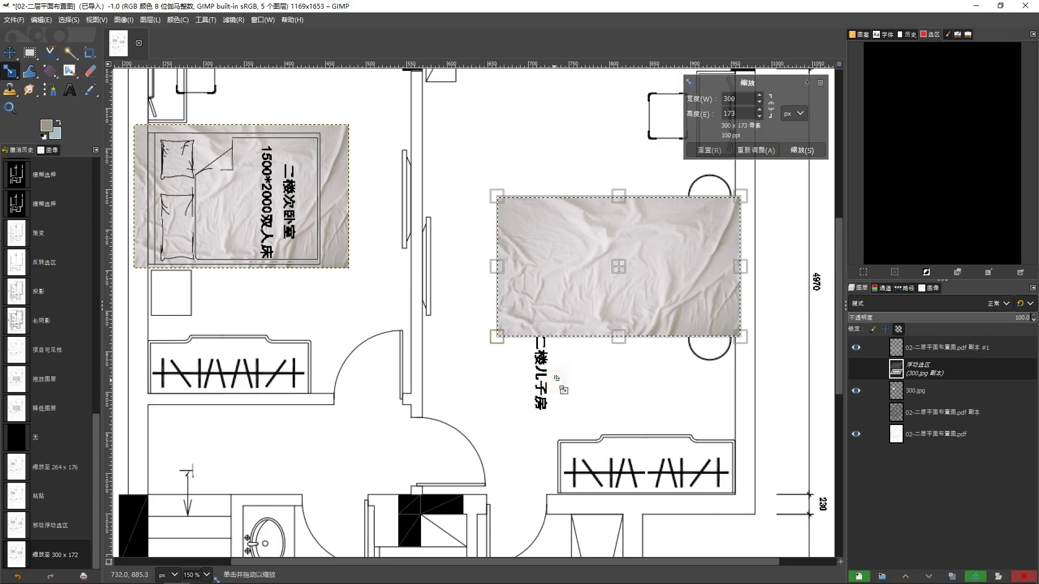
pyautogui.click(795, 150)
pyautogui.press('m')
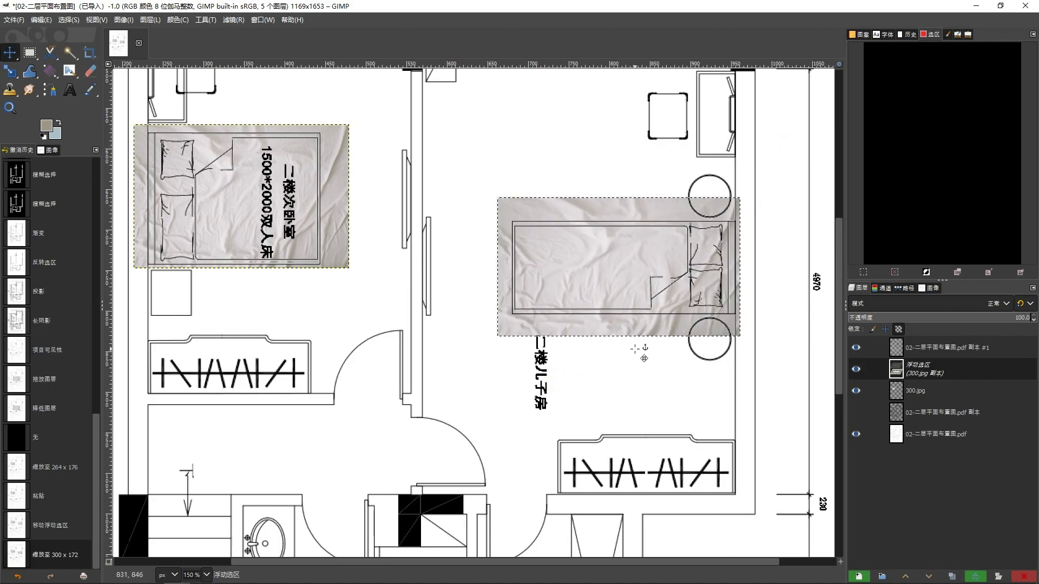
pyautogui.hotkey('ctrl', 'h')
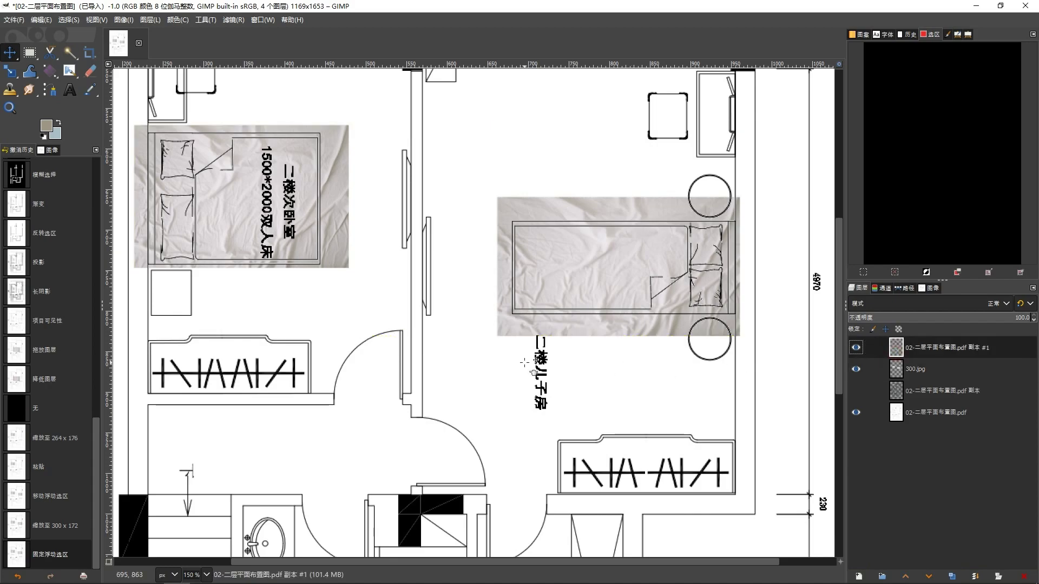
# Fuzzy-select the single bed's sheet and folded-corner areas on the top line layer
pyautogui.press('u')
pyautogui.click(575, 273)
pyautogui.click(658, 286)
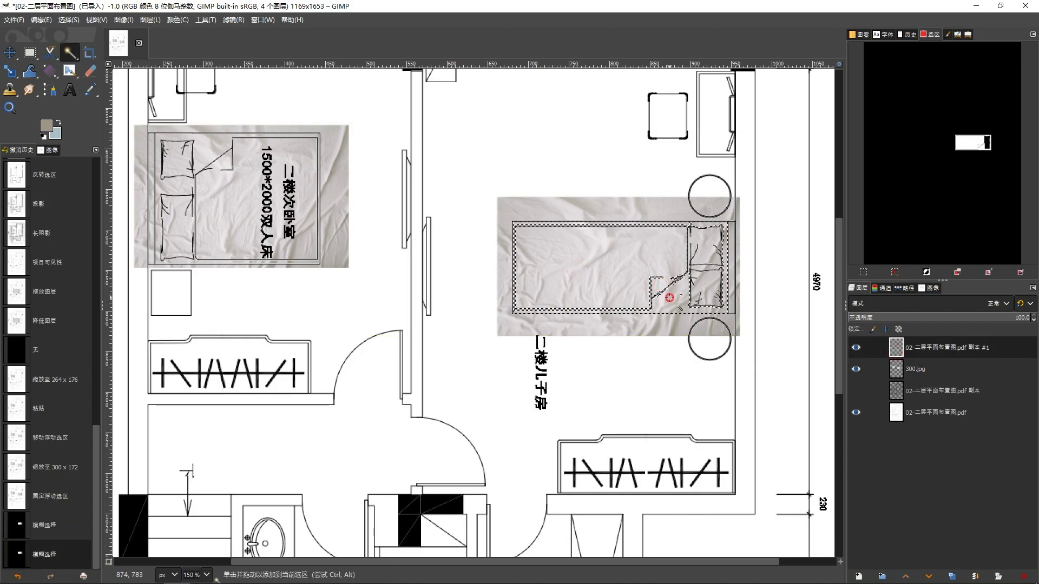
pyautogui.click(669, 296)
# Add the double bed's sheet, border and folded-corner areas to the fuzzy selection
pyautogui.scroll(2, 496, 268)
pyautogui.hscroll(-4, 496, 268)
pyautogui.keyDown('shift'); pyautogui.click(320, 193); pyautogui.keyUp('shift')
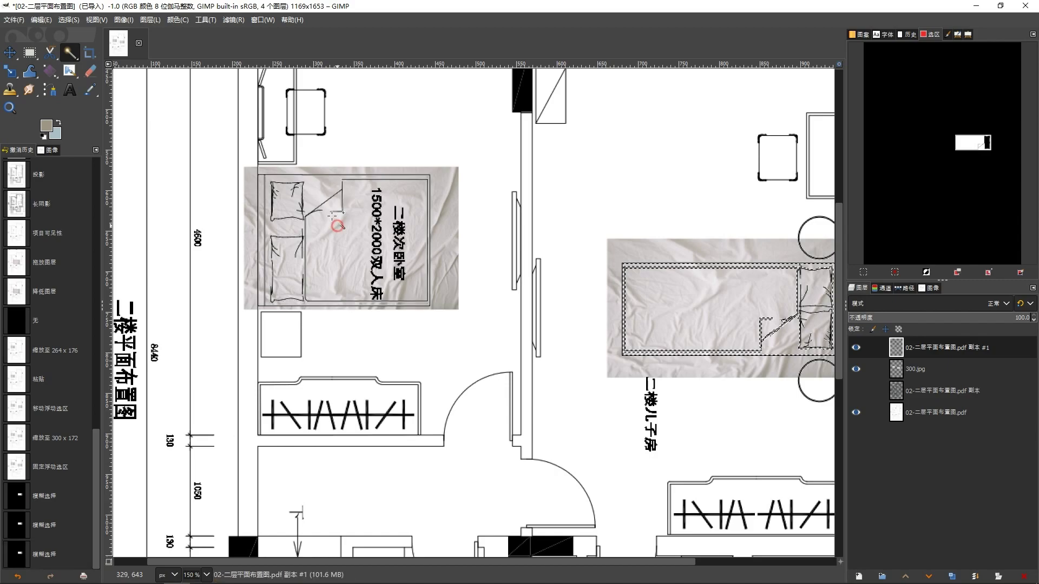
pyautogui.keyDown('shift'); pyautogui.click(320, 193); pyautogui.keyUp('shift')
pyautogui.keyDown('shift'); pyautogui.click(325, 196); pyautogui.keyUp('shift')
pyautogui.keyDown('shift'); pyautogui.click(331, 203); pyautogui.keyUp('shift')
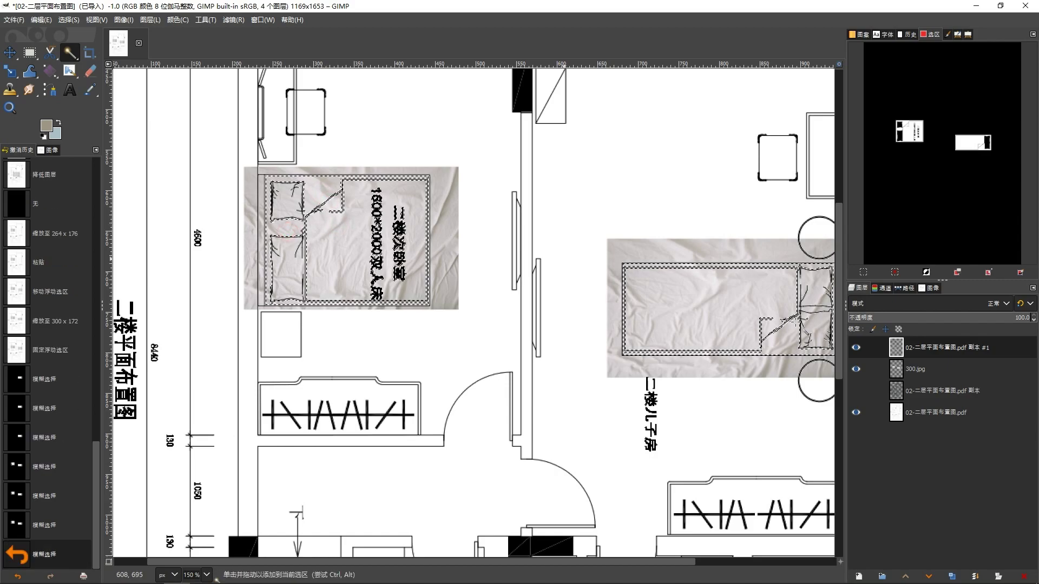
# Delete the fabric outside the selected bed areas on the 300.jpg layer and clear the selection
pyautogui.click(896, 374)
pyautogui.hotkey('ctrl', 'i')
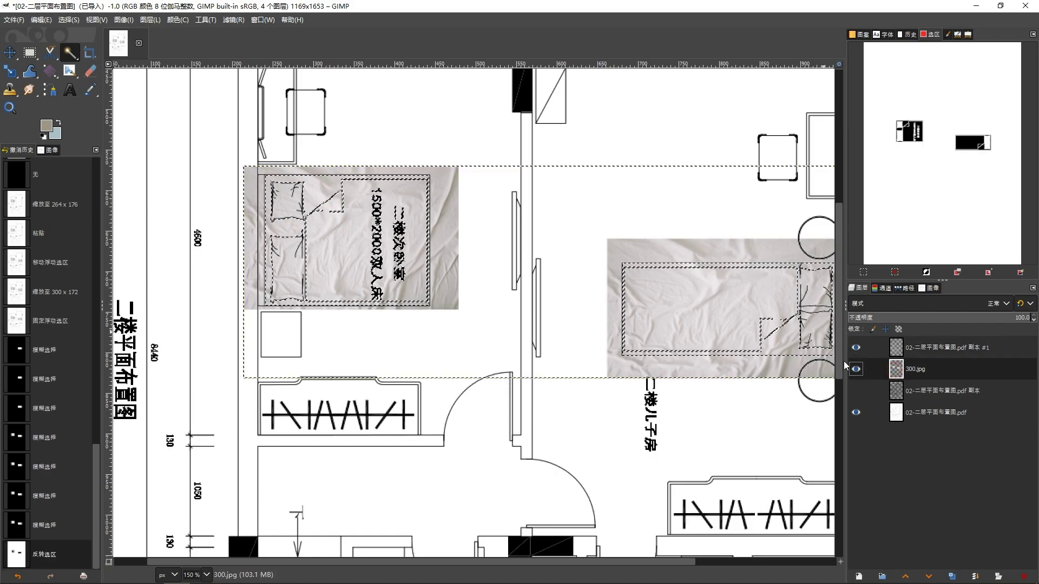
pyautogui.press('Delete')
pyautogui.hotkey('ctrl', 'shift', 'a')
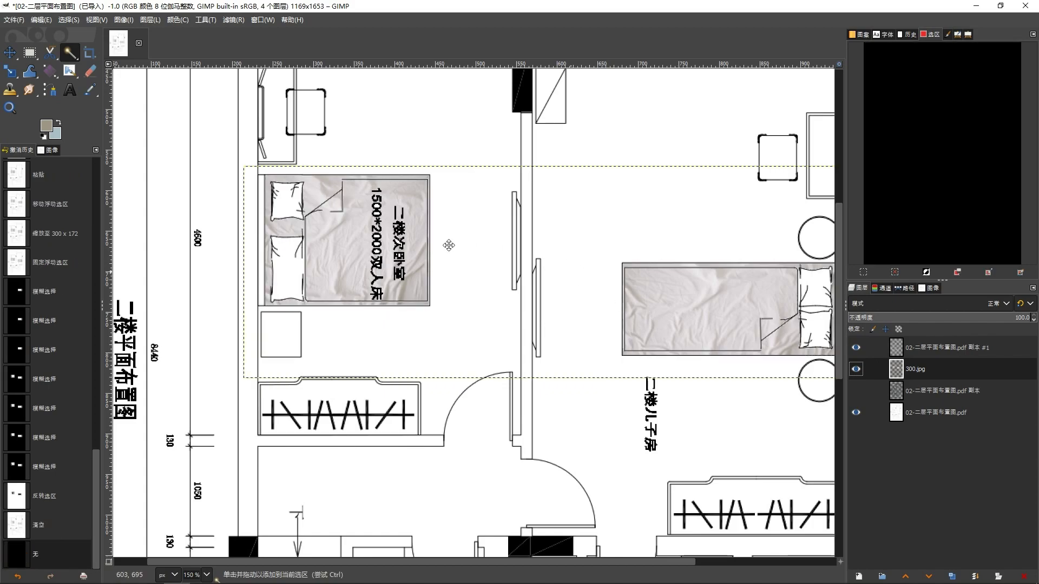
# Insert the wood-grain image beneath the top line layer and make a 55 x 12 px rectangular selection across the double bed's upper edge
pyautogui.hscroll(4, 586, 273)
pyautogui.scroll(-1, 586, 273)
pyautogui.scroll(-1, 586, 273)
pyautogui.moveTo(580, 257); pyautogui.dragTo(527, 313)
pyautogui.scroll(1, 541, 248)
pyautogui.scroll(-2, 535, 308)
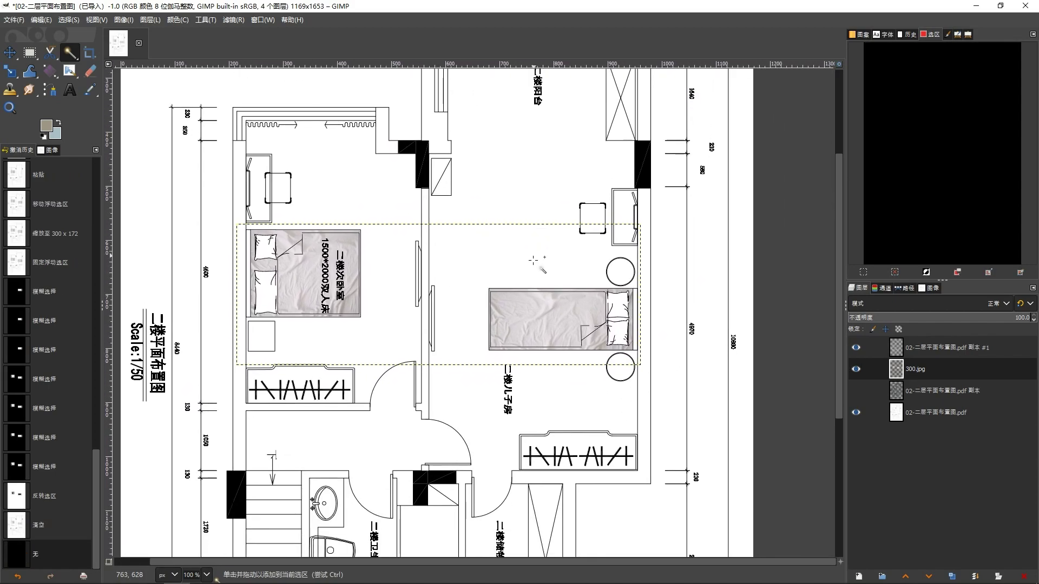
pyautogui.moveTo(533, 261); pyautogui.dragTo(473, 271)
pyautogui.press('r')
pyautogui.moveTo(321, 227); pyautogui.dragTo(552, 266)
pyautogui.click(968, 35)
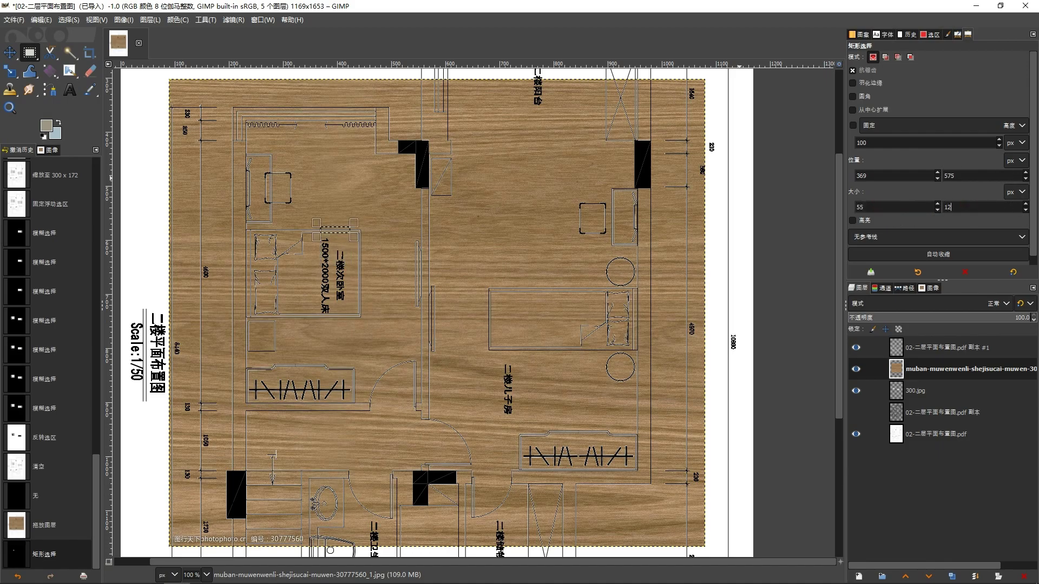
# Set the foreground colour to black
pyautogui.scroll(5, 376, 329)
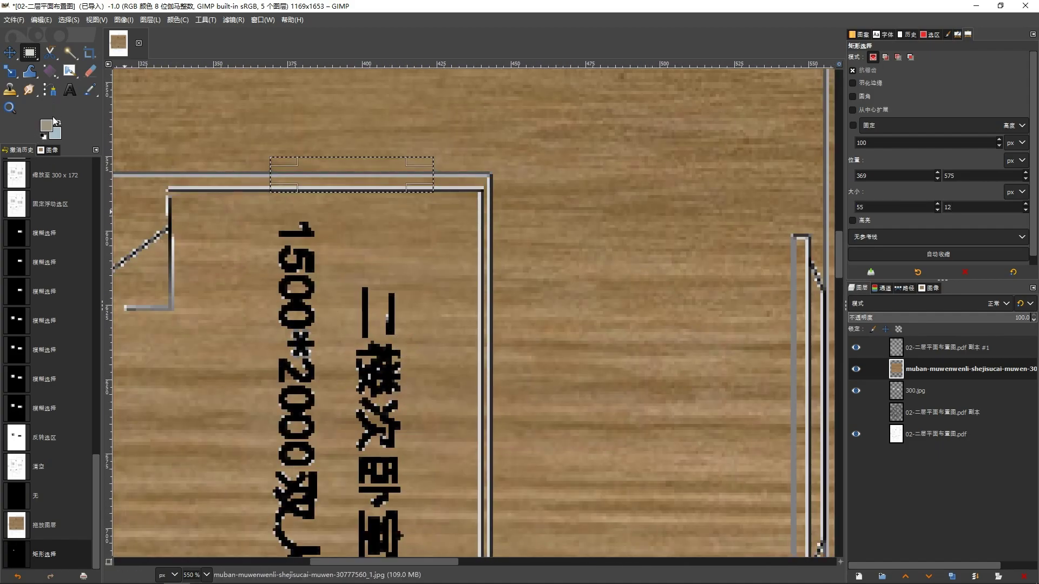
pyautogui.click(47, 124)
pyautogui.moveTo(442, 111); pyautogui.dragTo(431, 330)
pyautogui.click(564, 228)
pyautogui.click(564, 222)
# Trace all four edges of the rectangular selection with straight 1 px black Pencil lines on the wood-grain layer
pyautogui.click(204, 21)
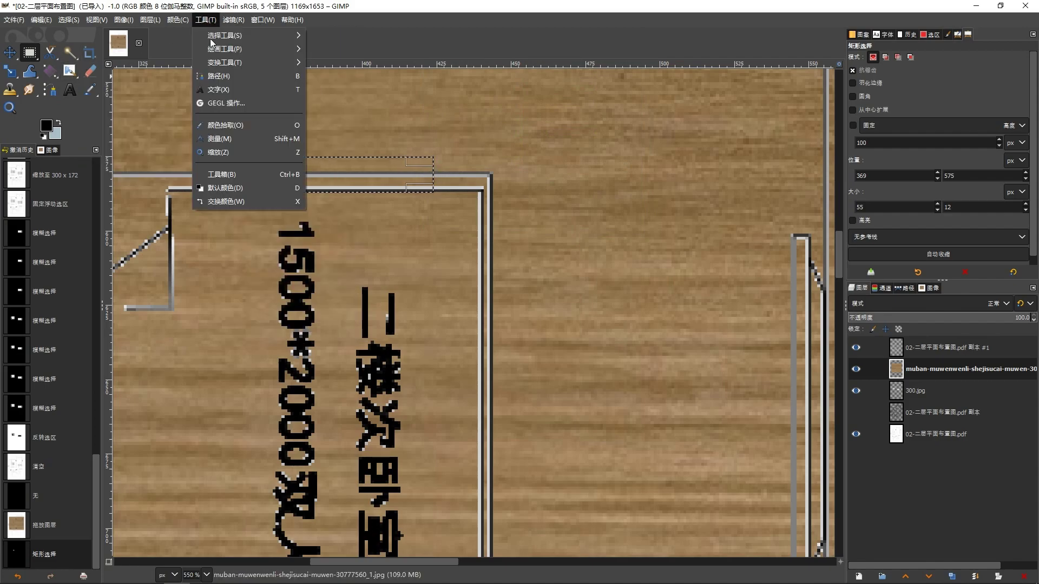
pyautogui.moveTo(243, 49)
pyautogui.click(345, 80)
pyautogui.scroll(2, 297, 181)
pyautogui.click(251, 137)
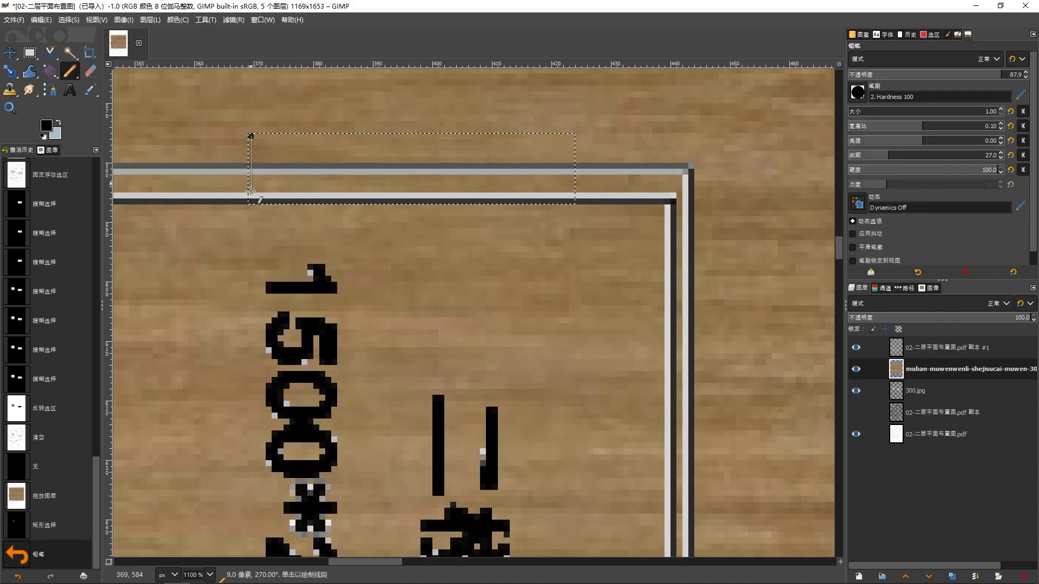
pyautogui.keyDown('shift'); pyautogui.click(250, 202); pyautogui.keyUp('shift')
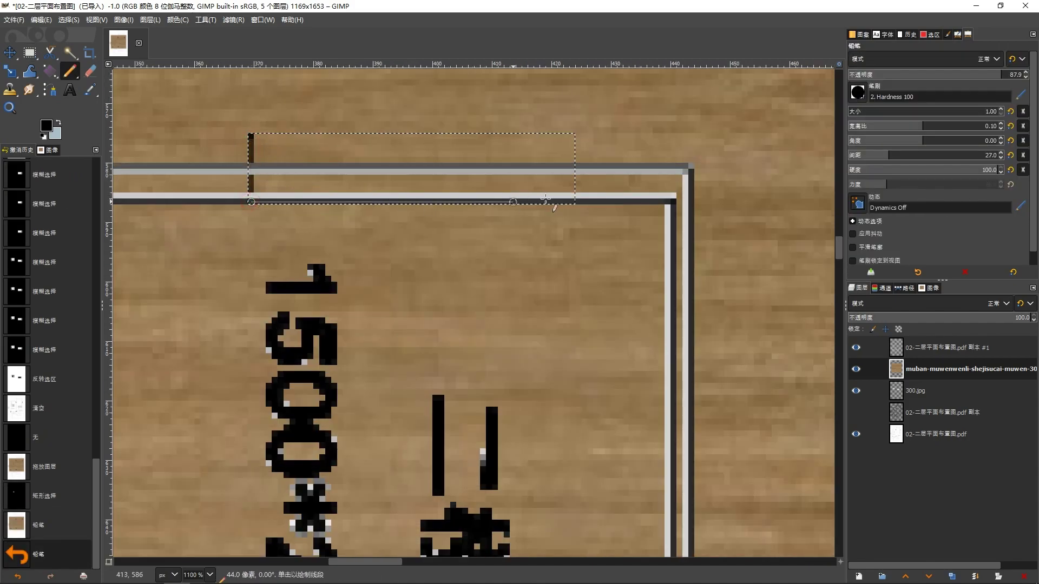
pyautogui.keyDown('shift'); pyautogui.click(572, 200); pyautogui.keyUp('shift')
pyautogui.keyDown('shift'); pyautogui.click(573, 136); pyautogui.keyUp('shift')
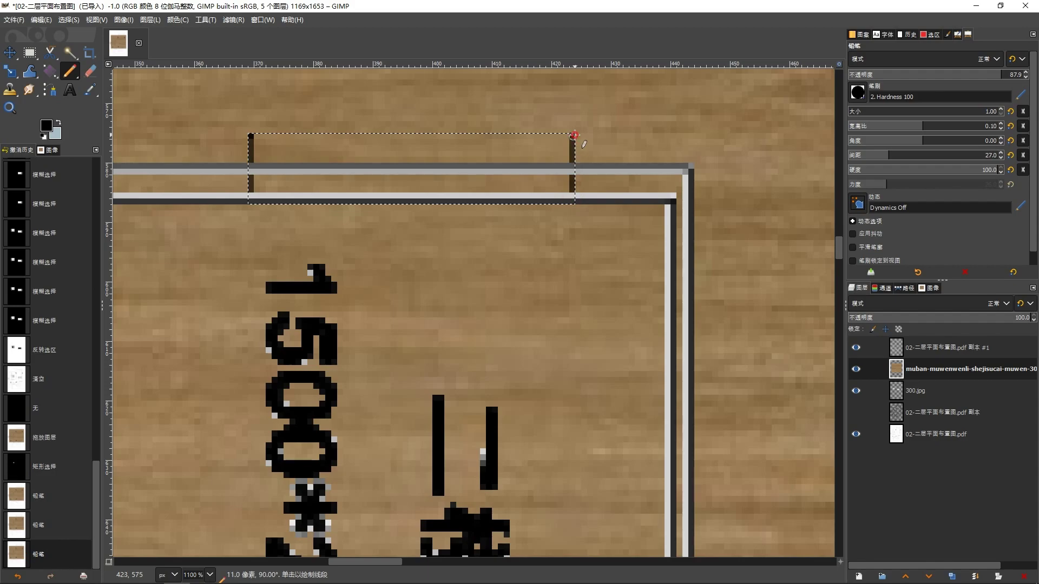
pyautogui.keyDown('shift'); pyautogui.click(250, 133); pyautogui.keyUp('shift')
# Invert the selection, add an alpha channel to the wood-grain layer and delete the wood outside the outlined plank
pyautogui.scroll(-2, 399, 213)
pyautogui.hotkey('ctrl', 'i')
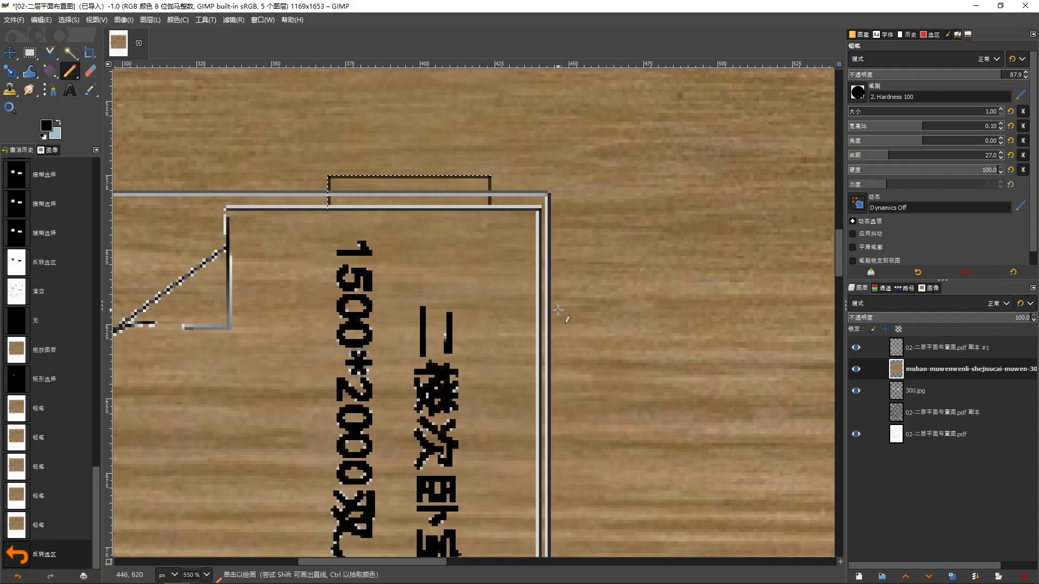
pyautogui.rightClick(976, 369)
pyautogui.click(952, 329)
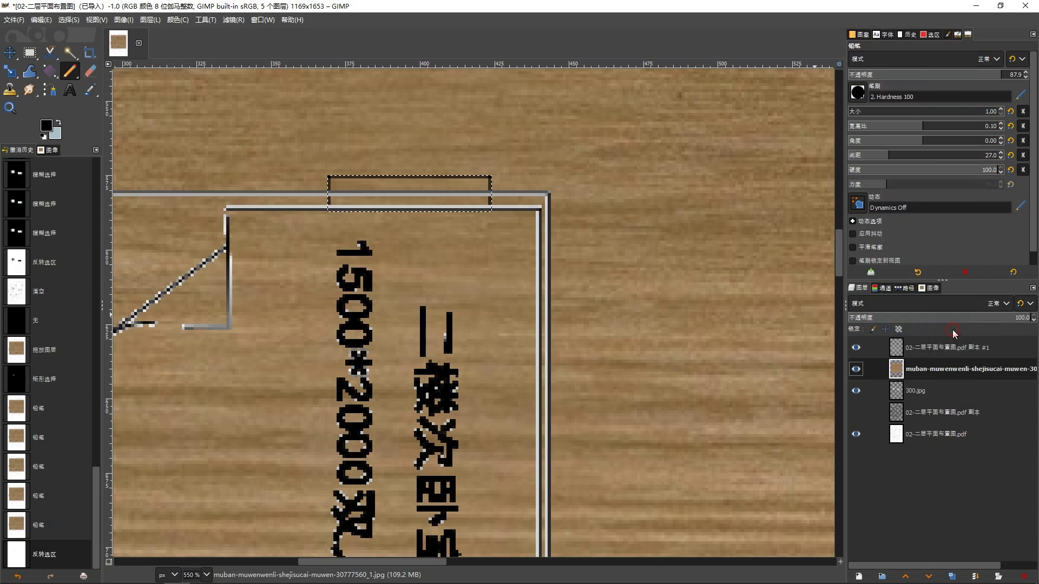
pyautogui.press('Delete')
pyautogui.scroll(-1, 491, 297)
pyautogui.scroll(-1, 491, 296)
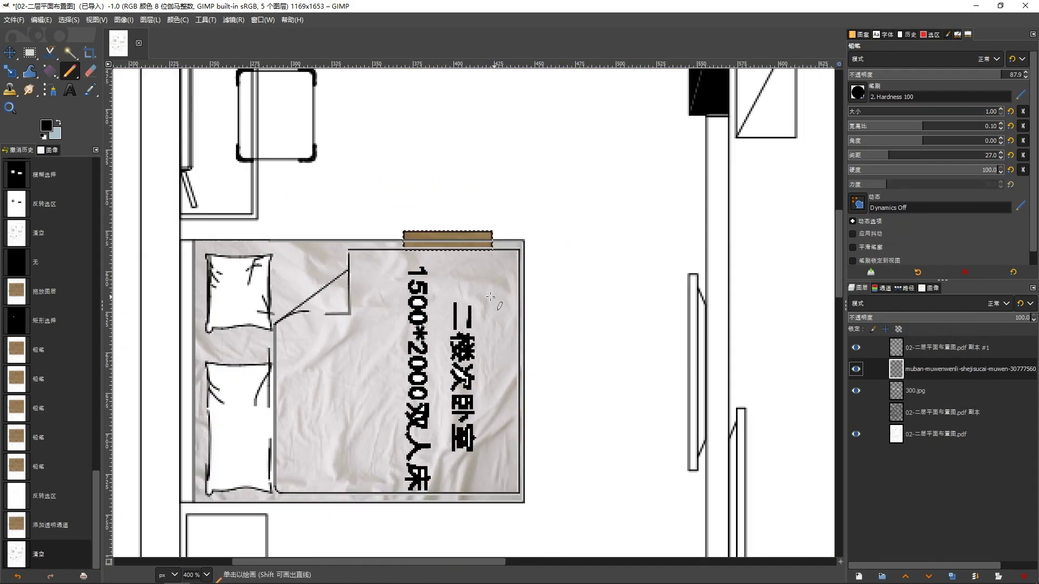
# Move the plank into the lower-left corner of the double-bed room, inside the wardrobe and against the wall lines
pyautogui.press('m')
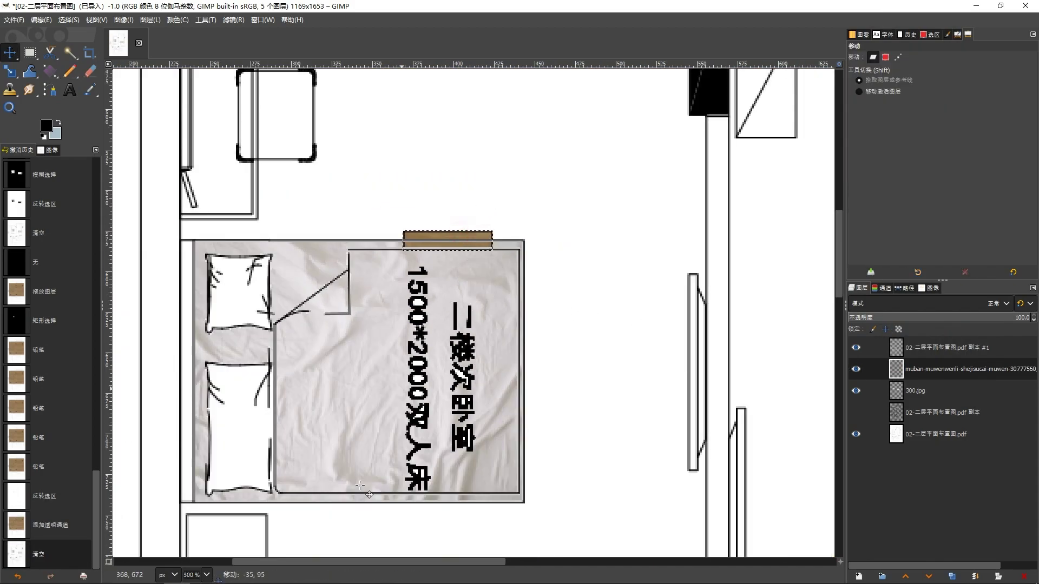
pyautogui.moveTo(460, 237); pyautogui.dragTo(358, 509)
pyautogui.scroll(-5, 479, 266)
pyautogui.hscroll(-3, 479, 265)
pyautogui.moveTo(475, 252); pyautogui.dragTo(379, 417)
pyautogui.moveTo(336, 483); pyautogui.dragTo(356, 498)
pyautogui.press('Down')
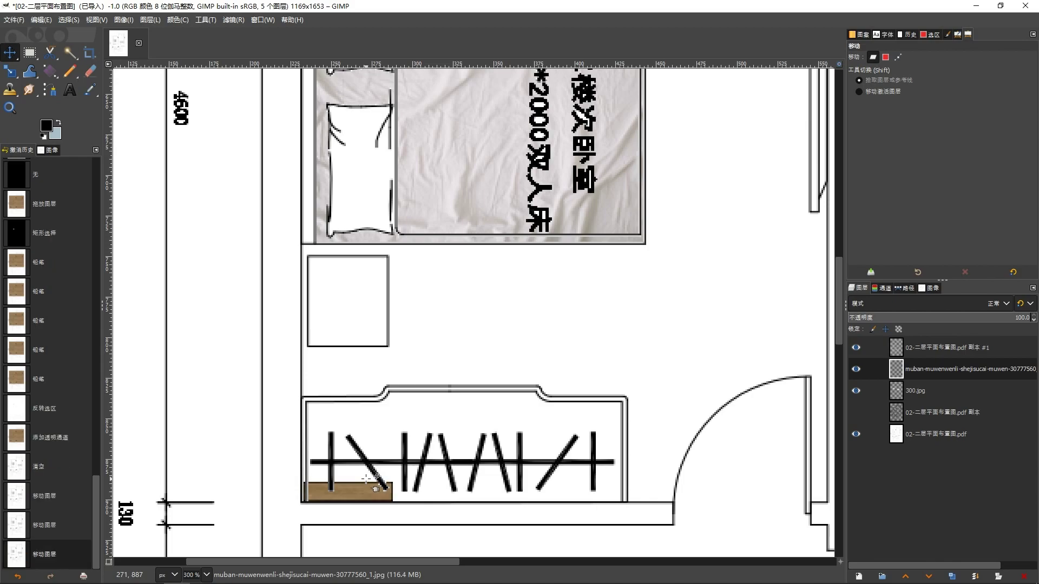
# Duplicate the plank, butt the copy against its right end and anchor it
pyautogui.scroll(-2, 455, 411)
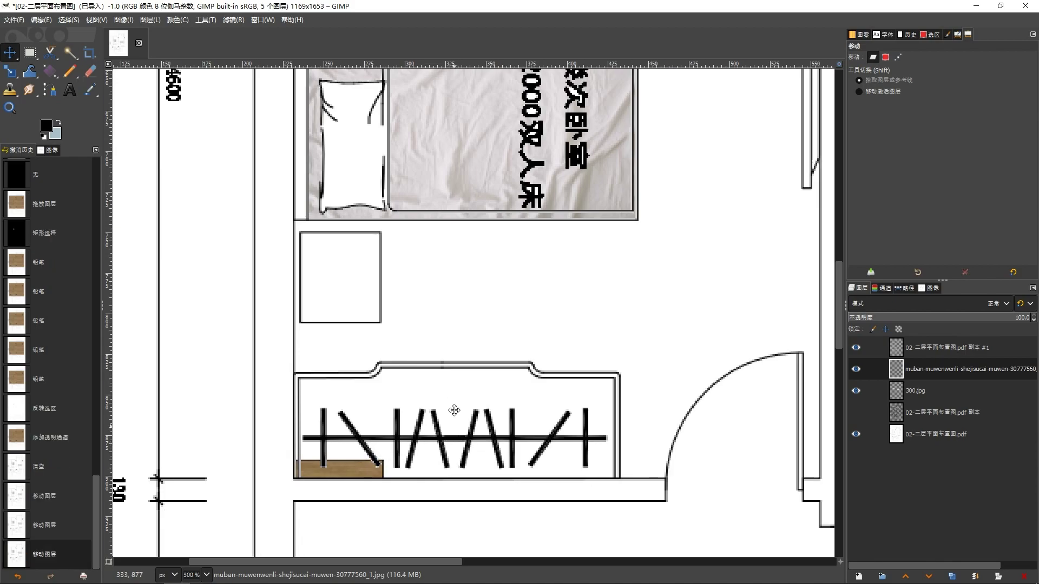
pyautogui.hotkey('ctrl', 'c')
pyautogui.hotkey('ctrl', 'v')
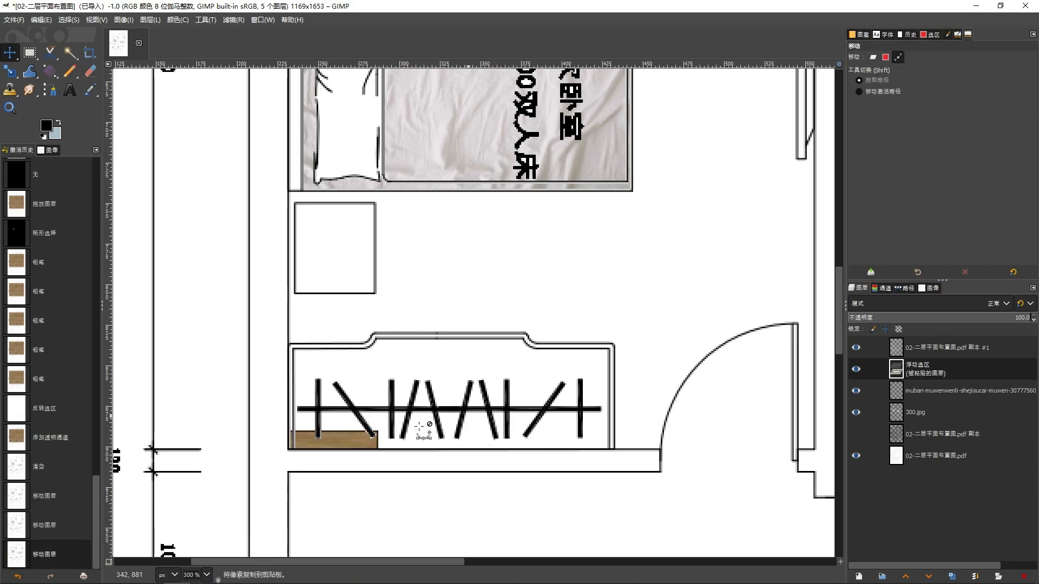
pyautogui.moveTo(348, 436); pyautogui.dragTo(431, 436)
pyautogui.press('Right')
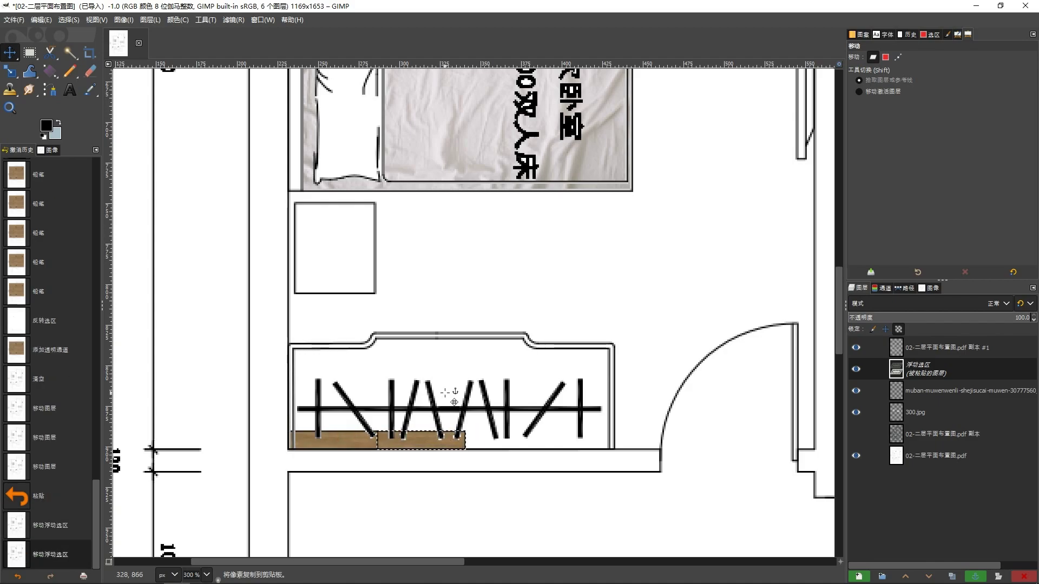
pyautogui.click(498, 377)
# Duplicate the two-plank strip, align the copy end to end on its right and anchor it
pyautogui.moveTo(535, 382); pyautogui.dragTo(450, 342)
pyautogui.hotkey('ctrl', 'c')
pyautogui.hotkey('ctrl', 'v')
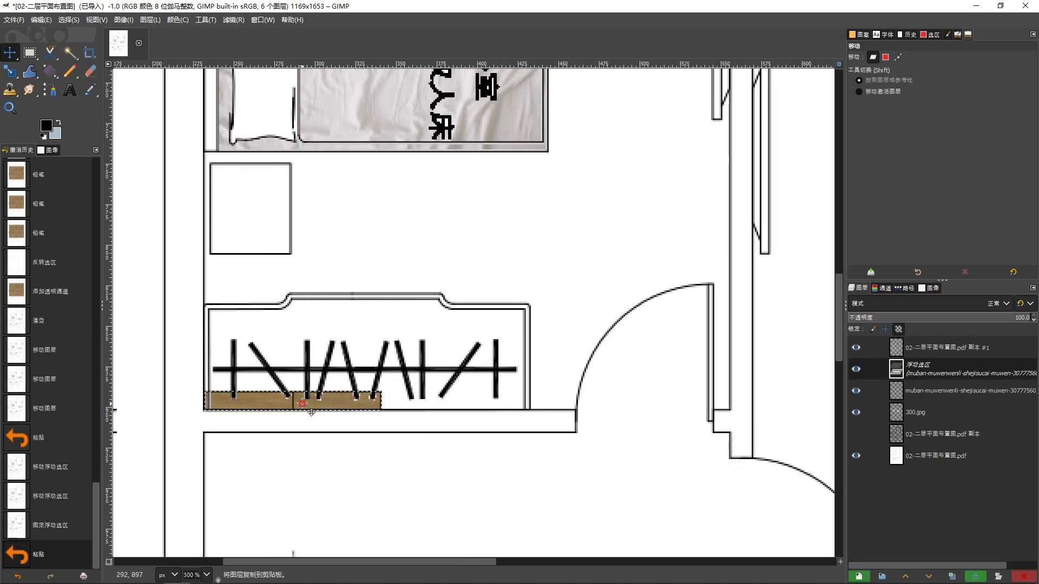
pyautogui.moveTo(442, 402); pyautogui.dragTo(479, 407)
pyautogui.press('Up')
pyautogui.press('Up')
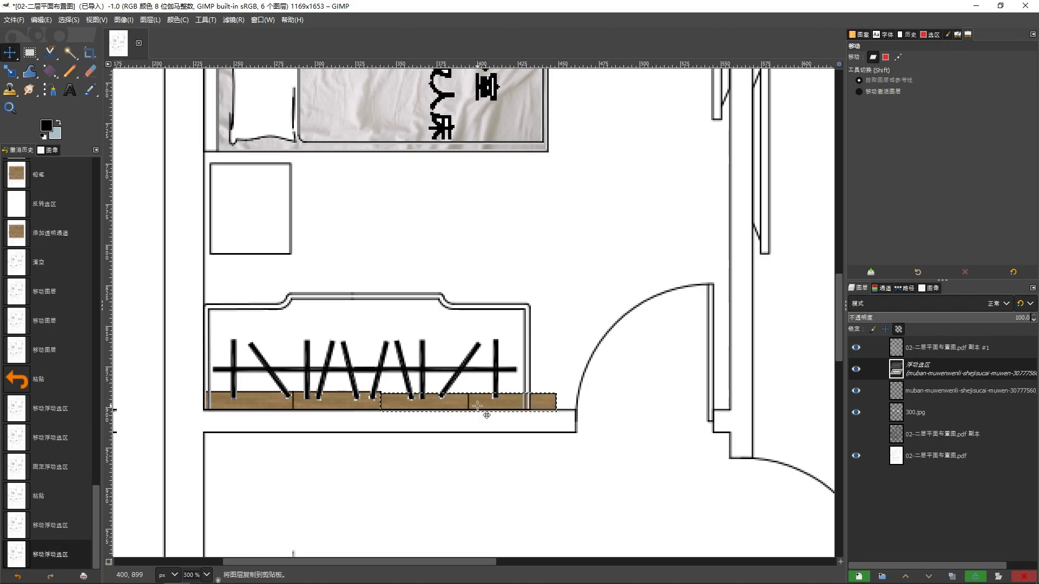
pyautogui.click(543, 319)
# Duplicate the four-plank strip, extend the row to the right with the copy past the door and anchor it
pyautogui.moveTo(565, 313); pyautogui.dragTo(494, 297)
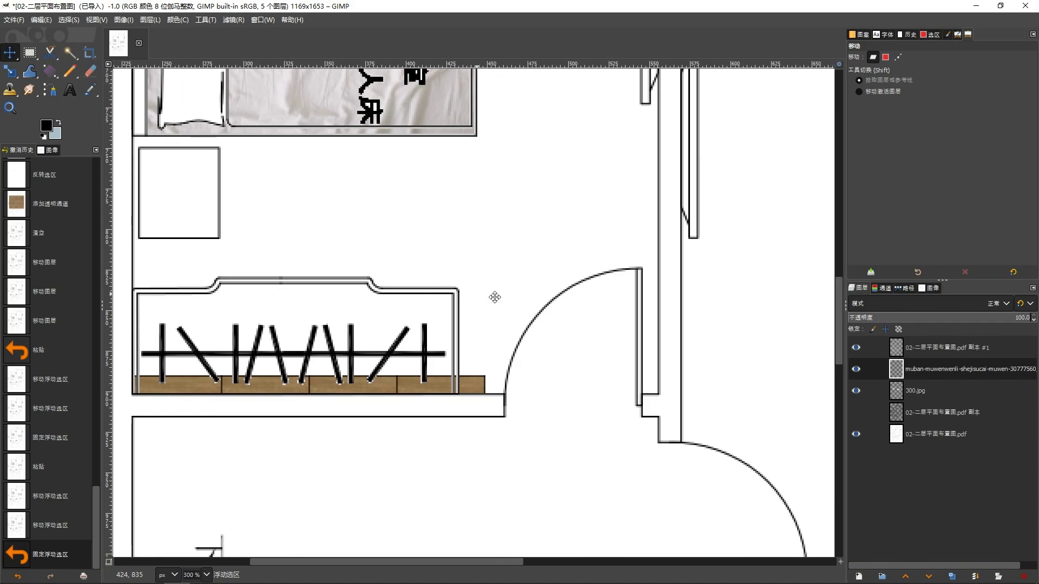
pyautogui.hotkey('ctrl', 'c')
pyautogui.hotkey('ctrl', 'v')
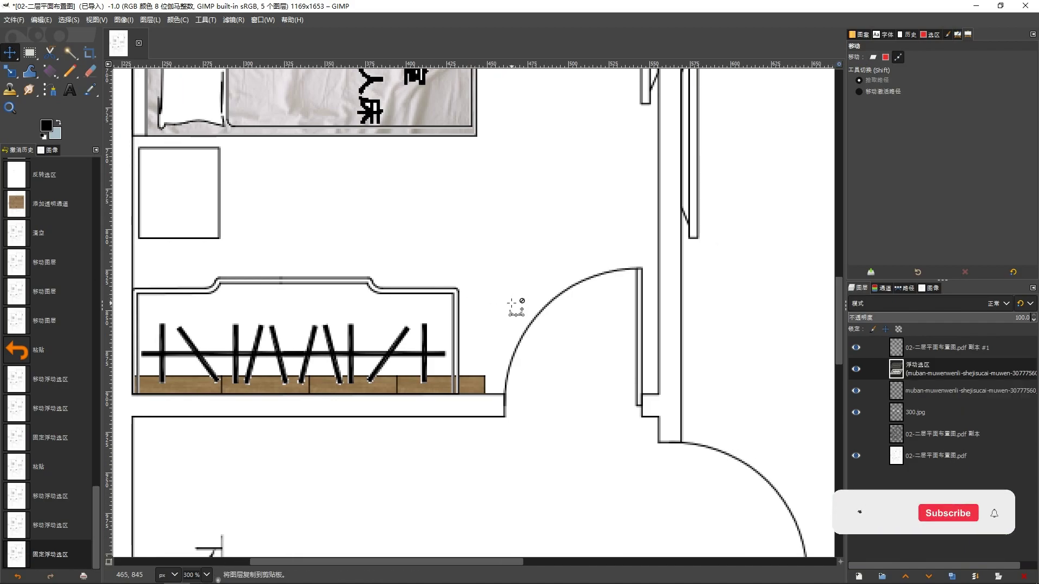
pyautogui.moveTo(275, 382); pyautogui.dragTo(631, 383)
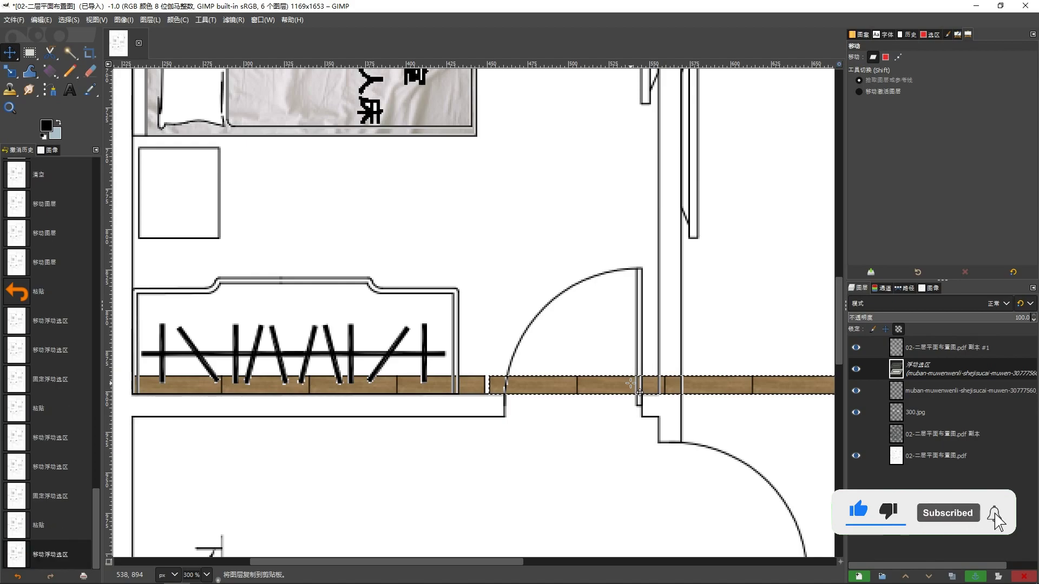
pyautogui.press('Left')
pyautogui.press('Left')
pyautogui.click(607, 343)
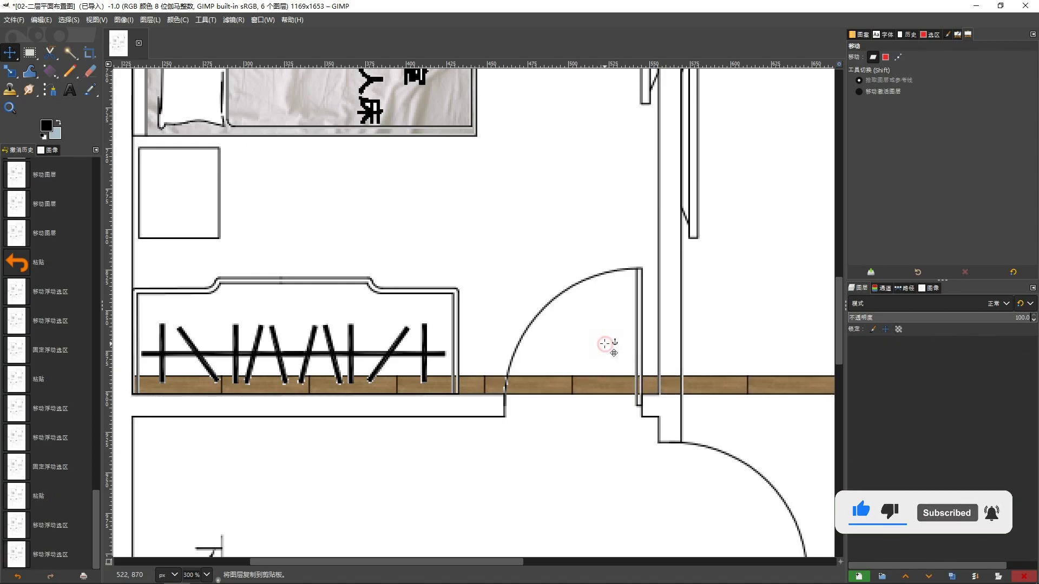
# Paste a copy of the full plank row directly above the first, staggered by about half a plank, and anchor it
pyautogui.scroll(-2, 605, 343)
pyautogui.hotkey('ctrl', 'v')
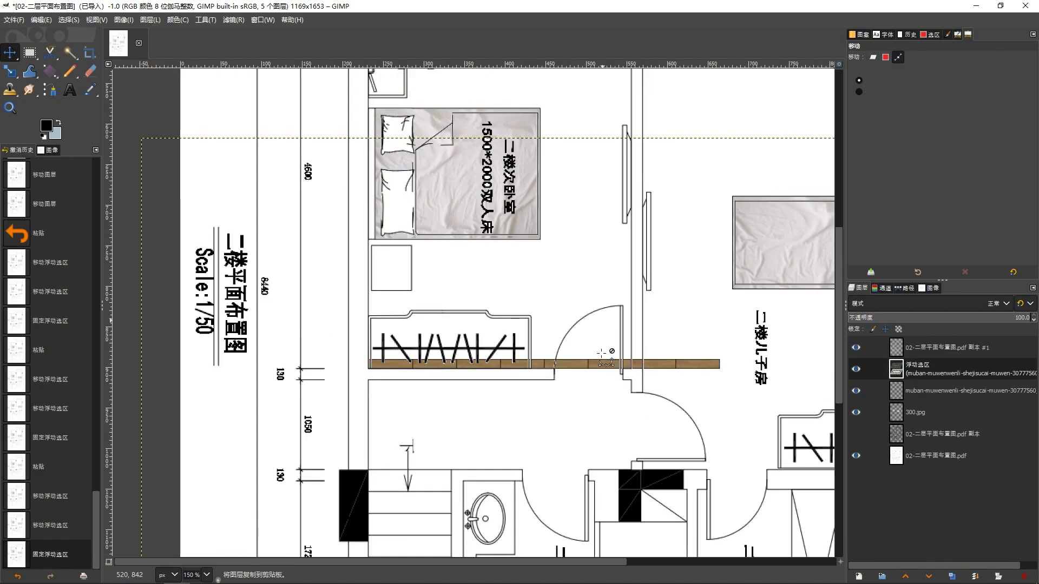
pyautogui.click(487, 332)
pyautogui.hotkey('ctrl', 'z')
pyautogui.scroll(4, 543, 360)
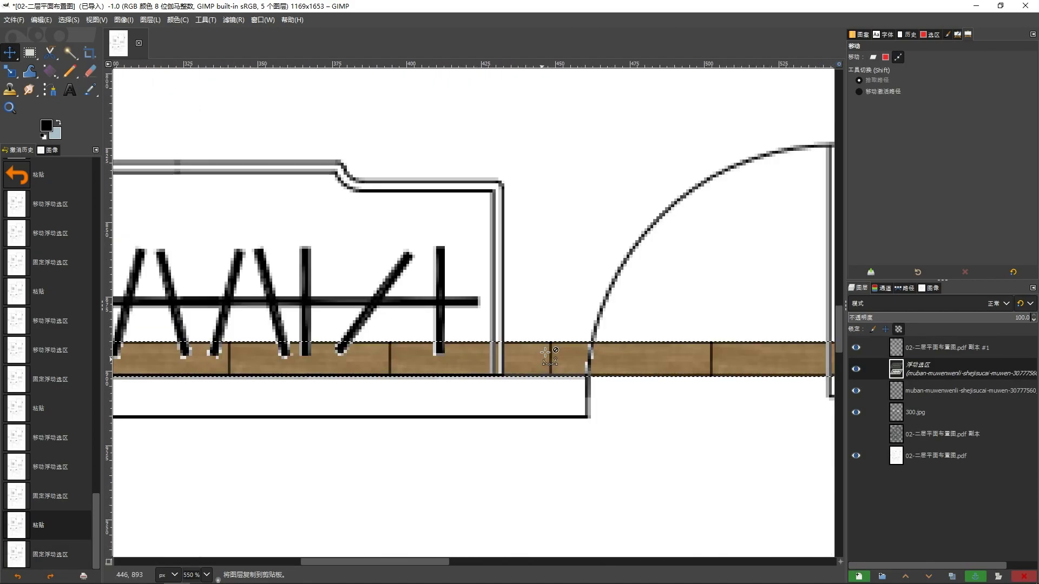
pyautogui.moveTo(530, 358); pyautogui.dragTo(467, 299)
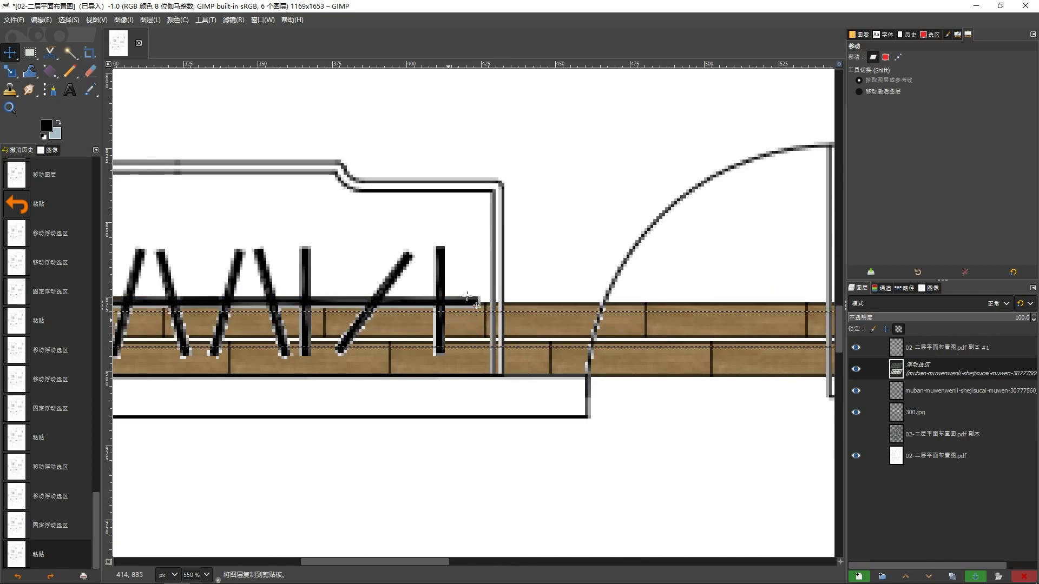
pyautogui.press('Down')
pyautogui.press('Down')
pyautogui.press('Down')
pyautogui.press('Up')
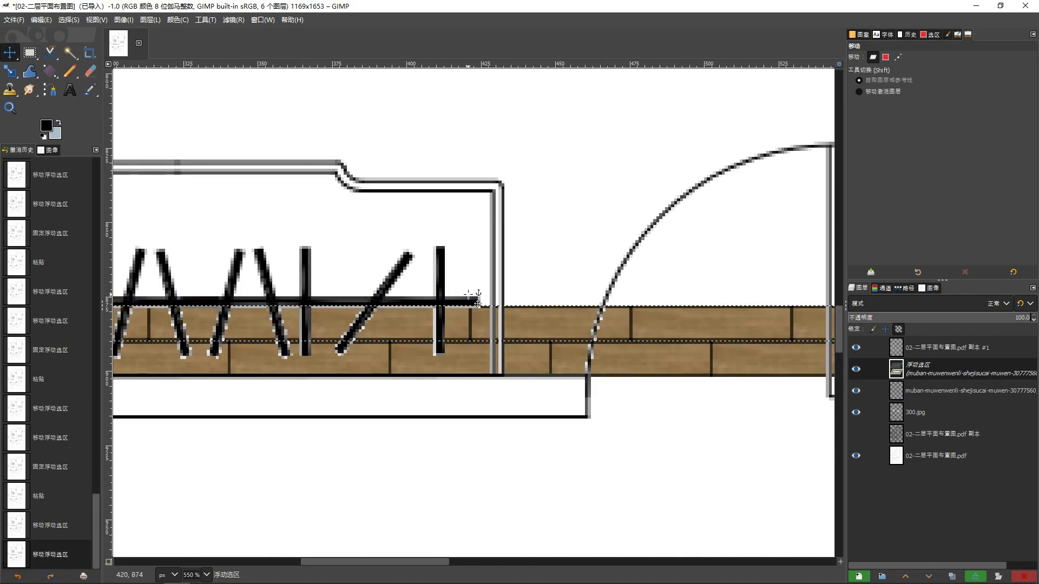
pyautogui.click(618, 287)
# Duplicate the two staggered plank rows, fit the copy directly above them and anchor it
pyautogui.scroll(-2, 576, 271)
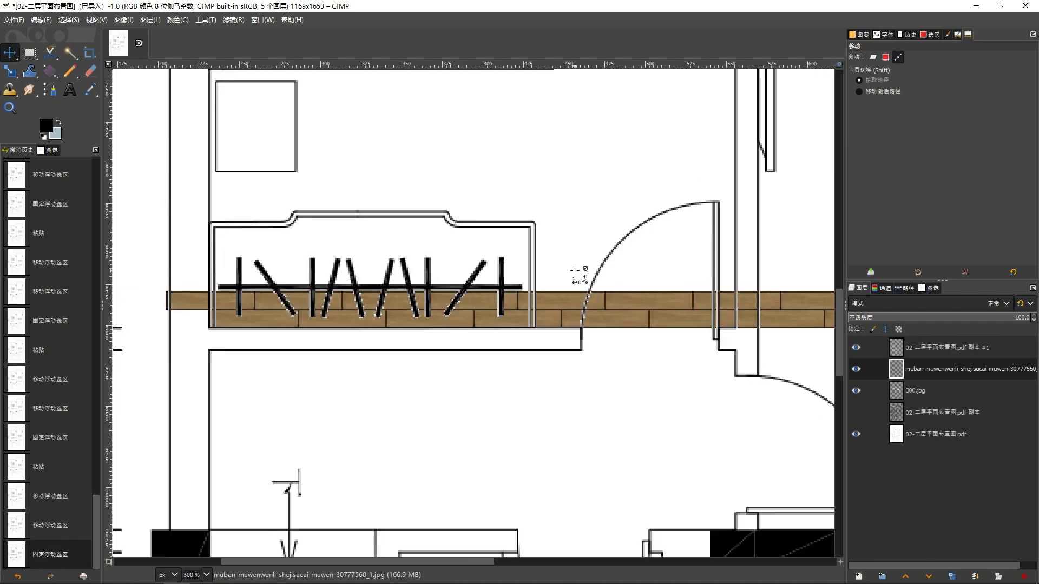
pyautogui.moveTo(571, 223); pyautogui.dragTo(536, 246)
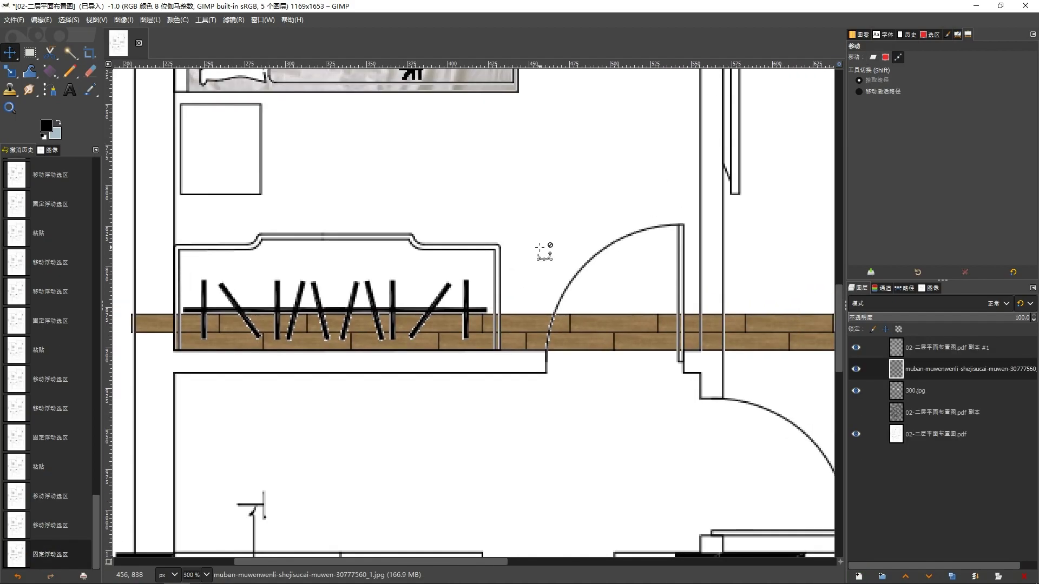
pyautogui.hotkey('ctrl', 'c')
pyautogui.hotkey('ctrl', 'v')
pyautogui.moveTo(484, 334); pyautogui.dragTo(488, 287)
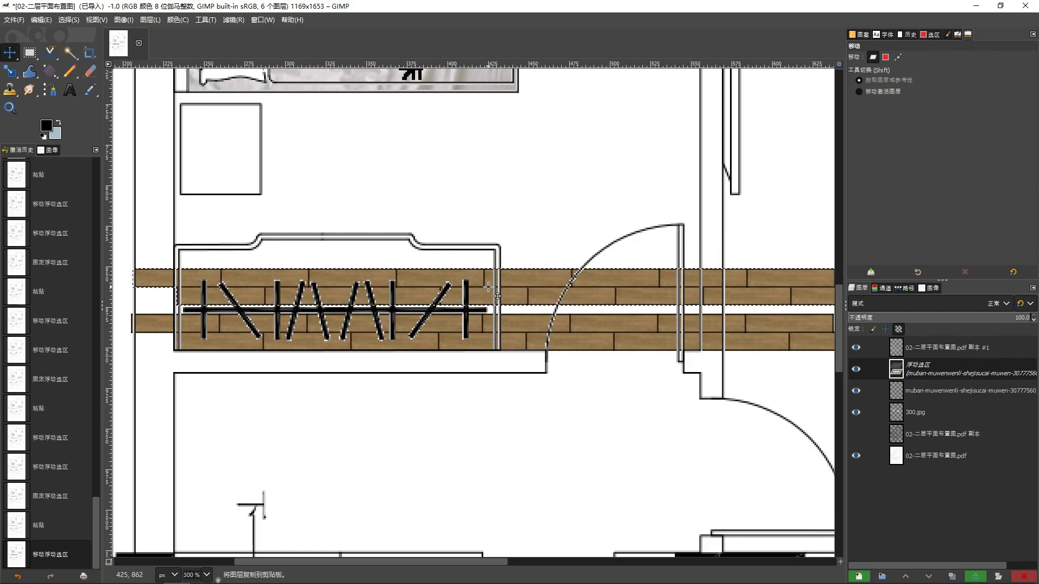
pyautogui.press('Down')
pyautogui.press('Down')
pyautogui.press('Down')
pyautogui.press('Down')
pyautogui.press('Down')
pyautogui.press('Down')
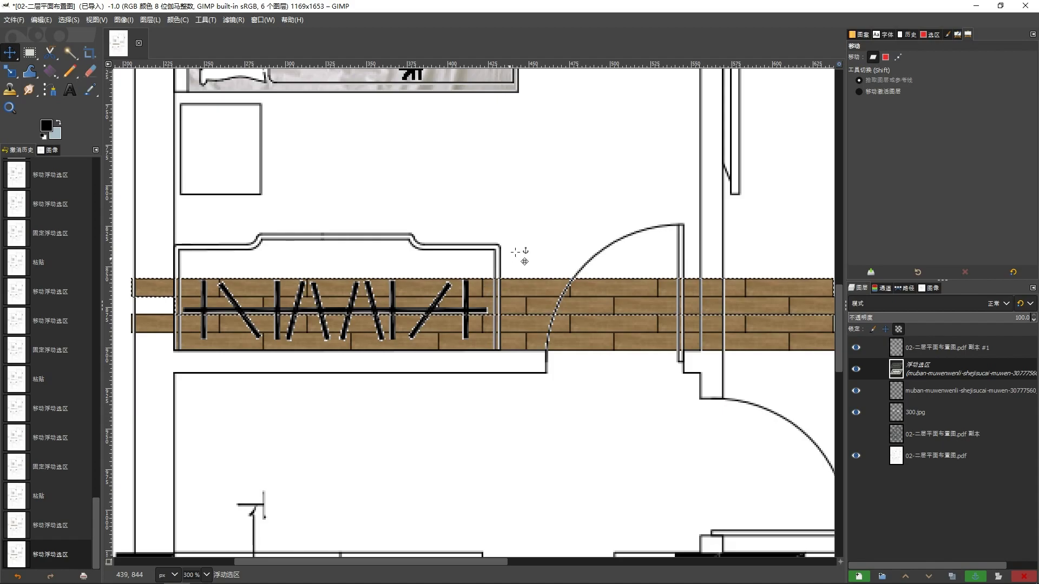
pyautogui.click(514, 254)
# Paste a copy of the four-row plank block just above the existing rows
pyautogui.scroll(-1, 518, 250)
pyautogui.moveTo(531, 220); pyautogui.dragTo(512, 275)
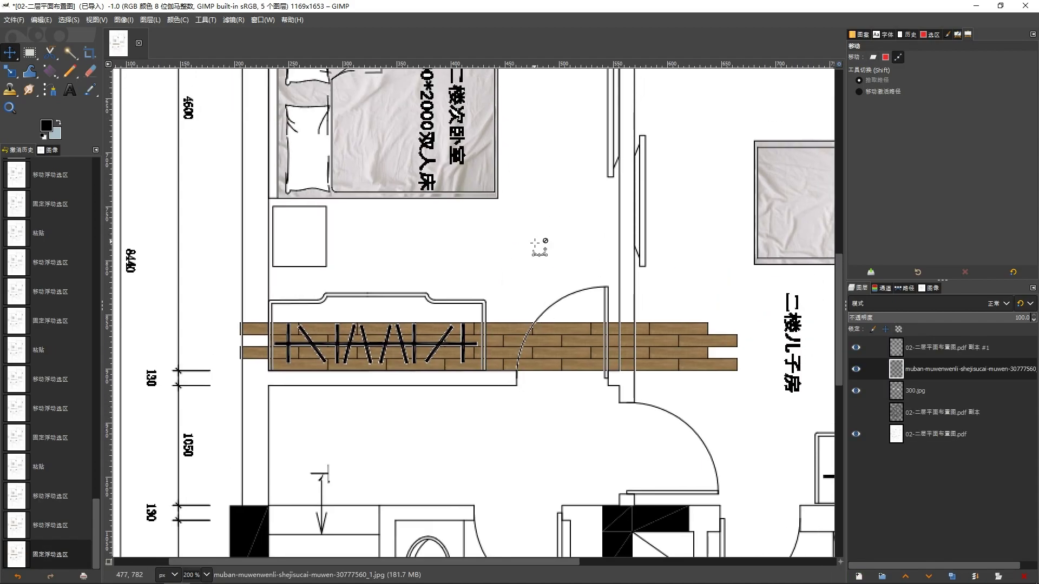
pyautogui.hotkey('ctrl', 'c')
pyautogui.hotkey('ctrl', 'v')
pyautogui.moveTo(506, 294); pyautogui.dragTo(506, 274)
pyautogui.press('Right')
pyautogui.scroll(3, 506, 274)
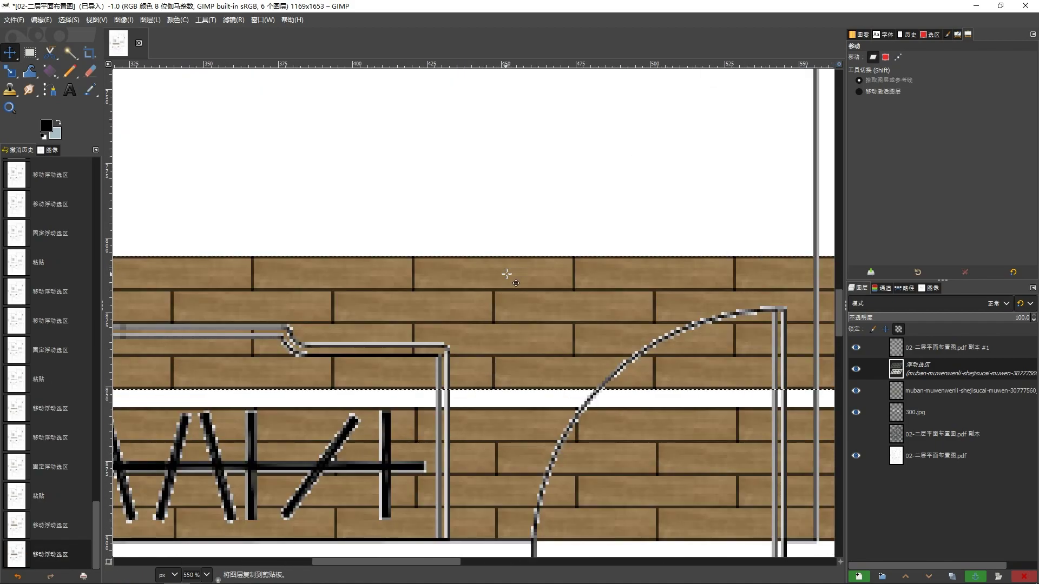
pyautogui.moveTo(484, 132); pyautogui.dragTo(736, 263)
pyautogui.moveTo(381, 343); pyautogui.dragTo(517, 293)
pyautogui.hscroll(-1, 517, 292)
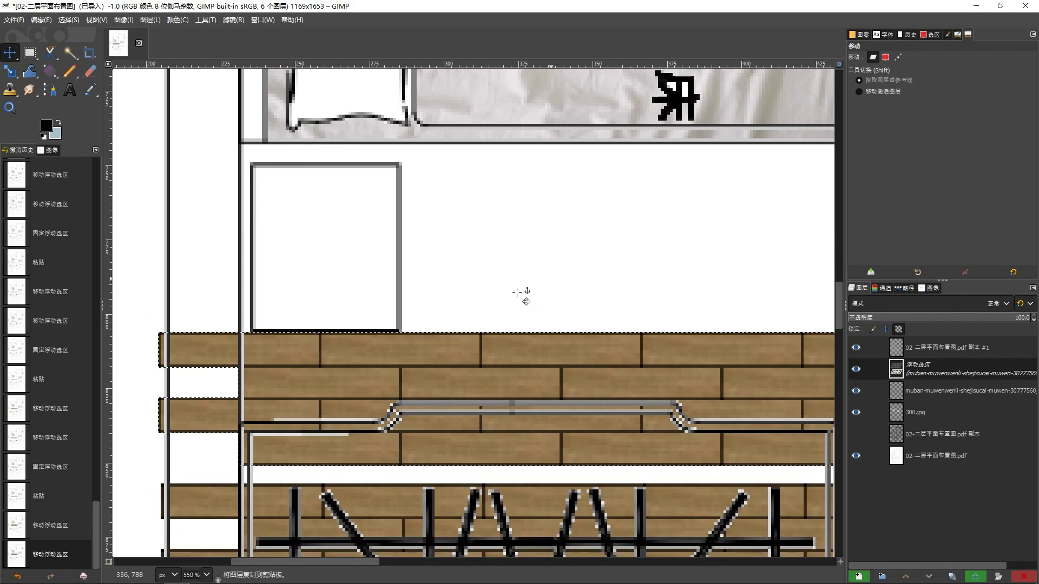
# Nudge the copied four-row block down and right until it meets the rows below, and anchor it
pyautogui.press('Down')
pyautogui.press('Down')
pyautogui.press('Down')
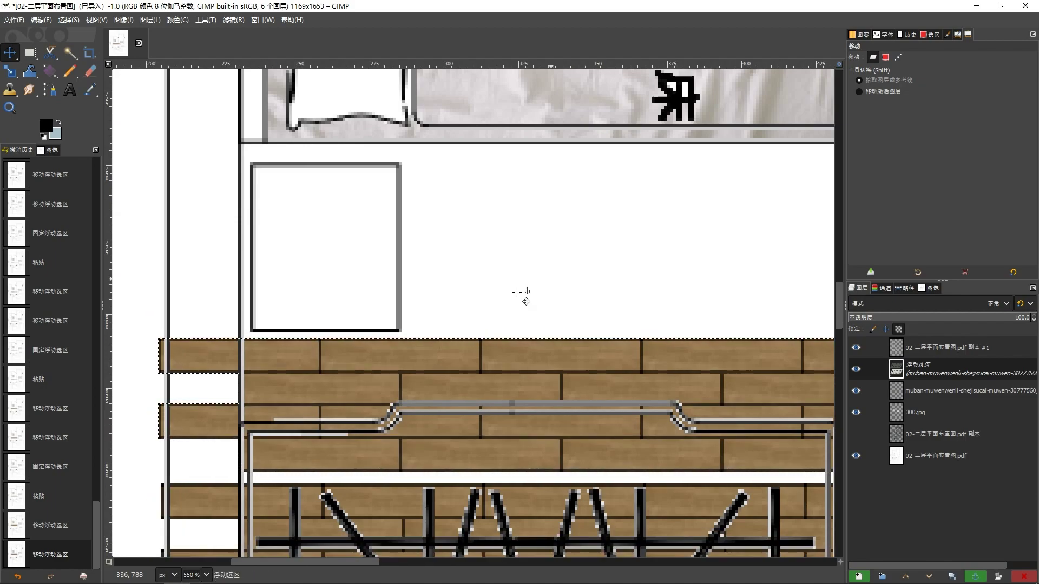
pyautogui.press('Right')
pyautogui.press('Down')
pyautogui.press('Down')
pyautogui.press('Down')
pyautogui.press('Down')
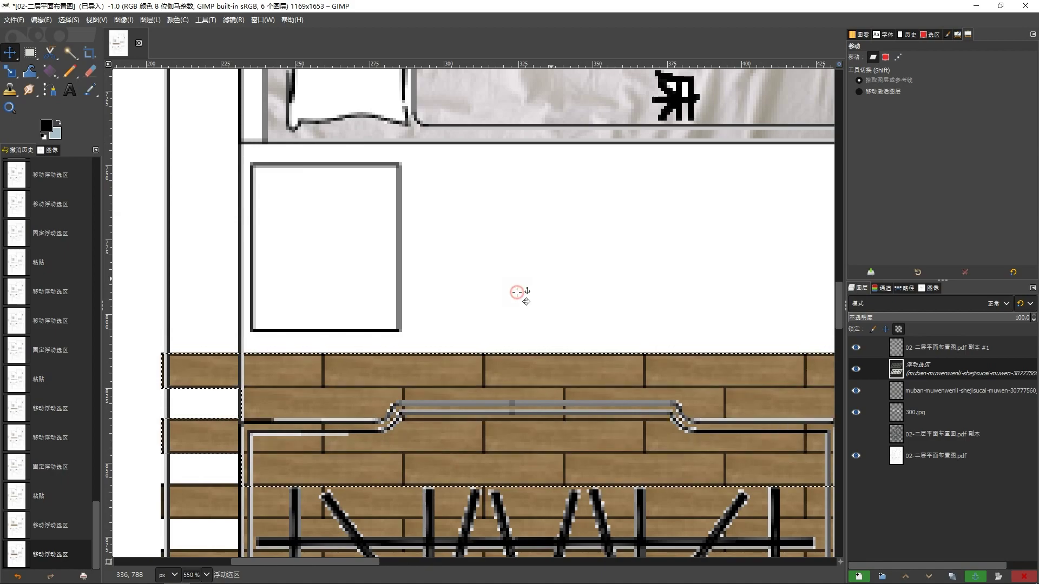
pyautogui.click(517, 292)
# Duplicate the eight-row plank block, fit the copy directly above the existing rows without a gap and anchor it
pyautogui.press('2')
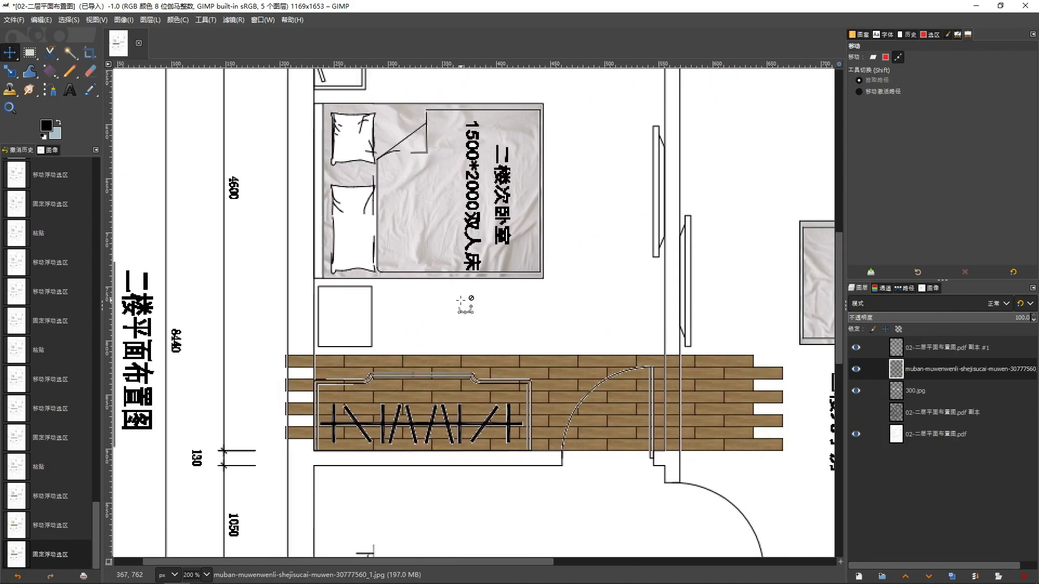
pyautogui.hotkey('ctrl', 'c')
pyautogui.hotkey('ctrl', 'v')
pyautogui.moveTo(498, 291); pyautogui.dragTo(499, 265)
pyautogui.scroll(2, 431, 404)
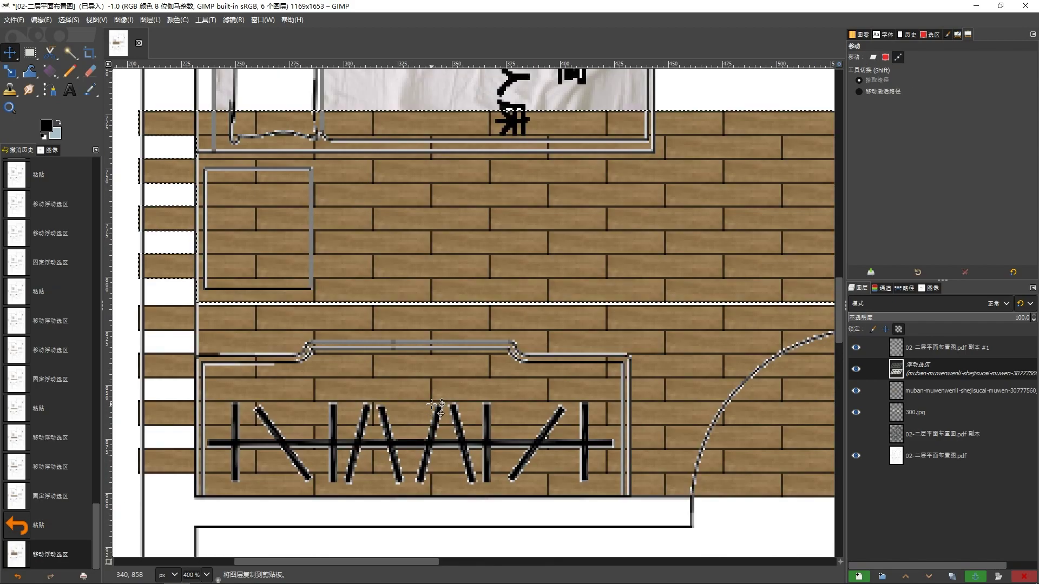
pyautogui.press('Down')
pyautogui.press('Down')
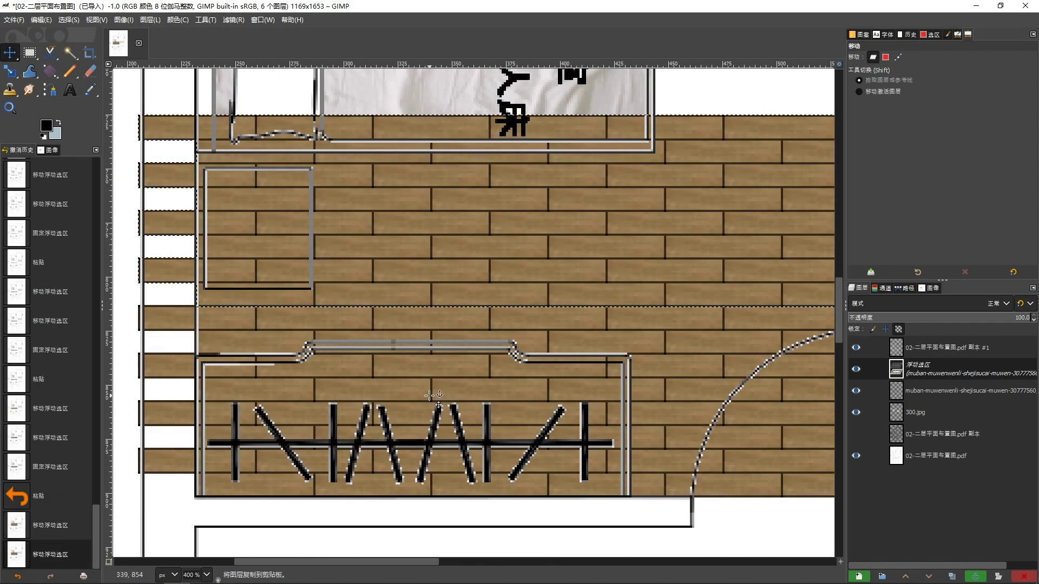
pyautogui.click(461, 375)
# Copy the enlarged sixteen-row plank block, fit the copy over the second bedroom's bed area above the existing rows and anchor it
pyautogui.scroll(-2, 494, 346)
pyautogui.moveTo(582, 236); pyautogui.dragTo(495, 381)
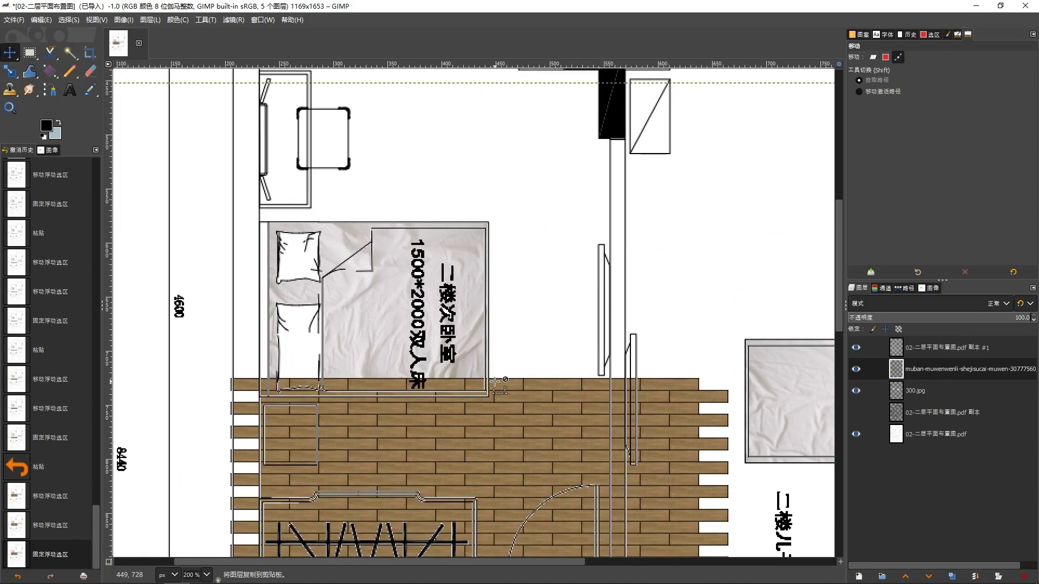
pyautogui.hotkey('ctrl', 'c')
pyautogui.hotkey('ctrl', 'v')
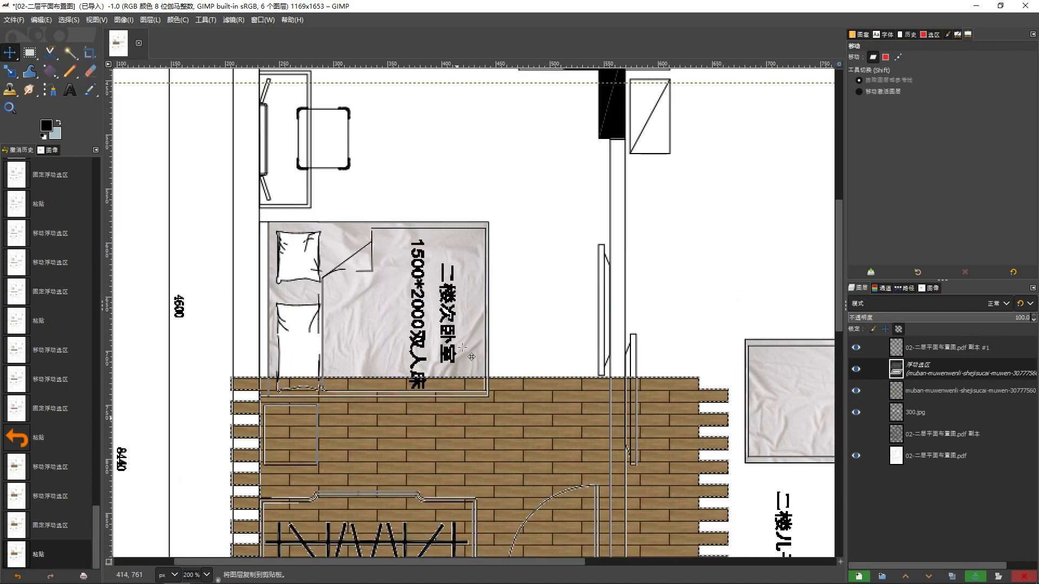
pyautogui.moveTo(473, 269); pyautogui.dragTo(458, 226)
pyautogui.scroll(2, 426, 378)
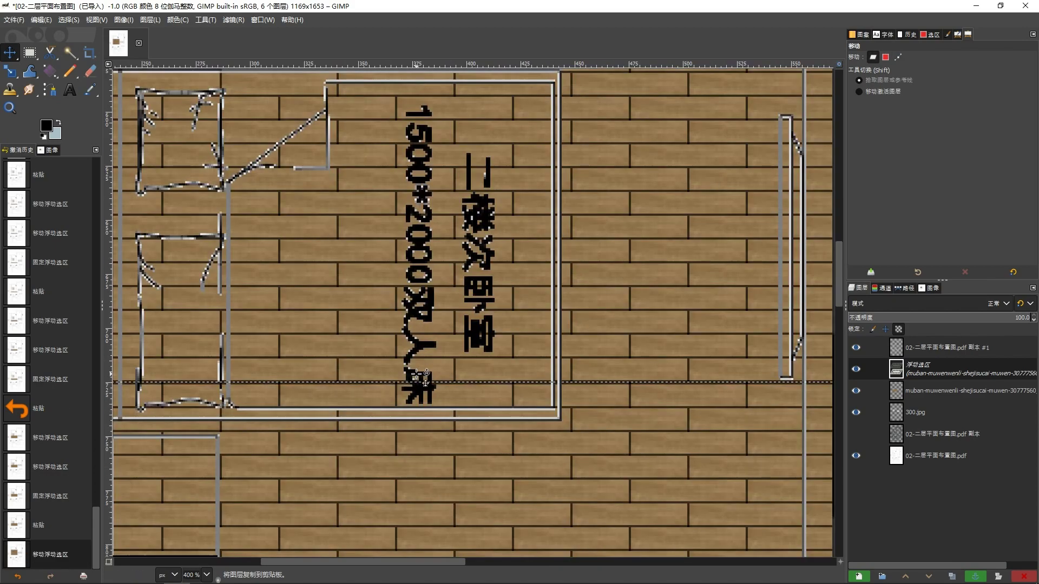
pyautogui.press('Down')
pyautogui.hotkey('ctrl', 'h')
pyautogui.scroll(-2, 697, 451)
pyautogui.scroll(3, 666, 379)
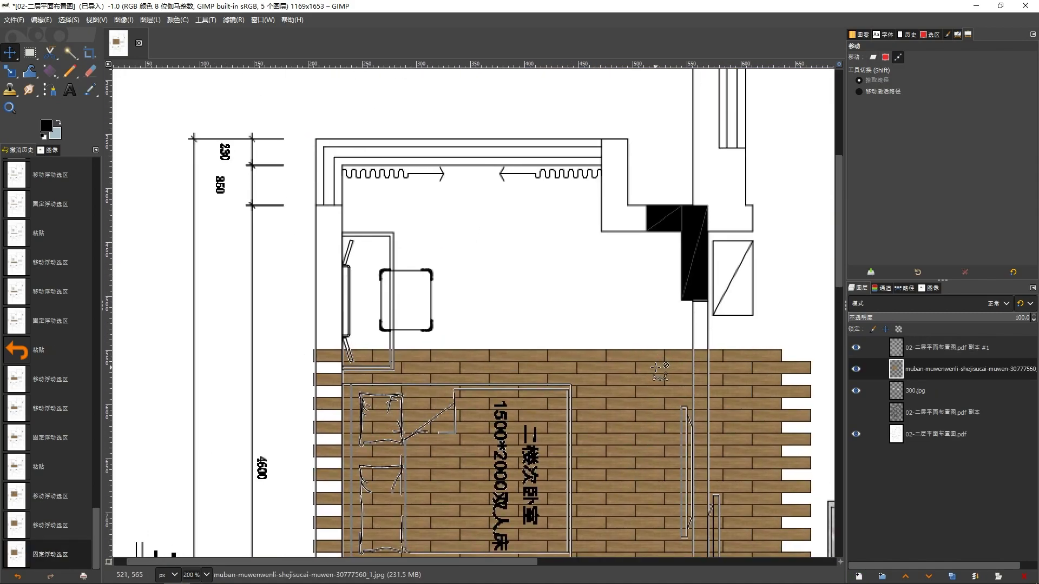
# Paste another plank block against the upper rows so the planks reach the second bedroom's window curtains, and anchor it
pyautogui.hotkey('ctrl', 'v')
pyautogui.scroll(-2, 659, 368)
pyautogui.moveTo(655, 253); pyautogui.dragTo(593, 326)
pyautogui.scroll(2, 557, 354)
pyautogui.moveTo(632, 282); pyautogui.dragTo(615, 292)
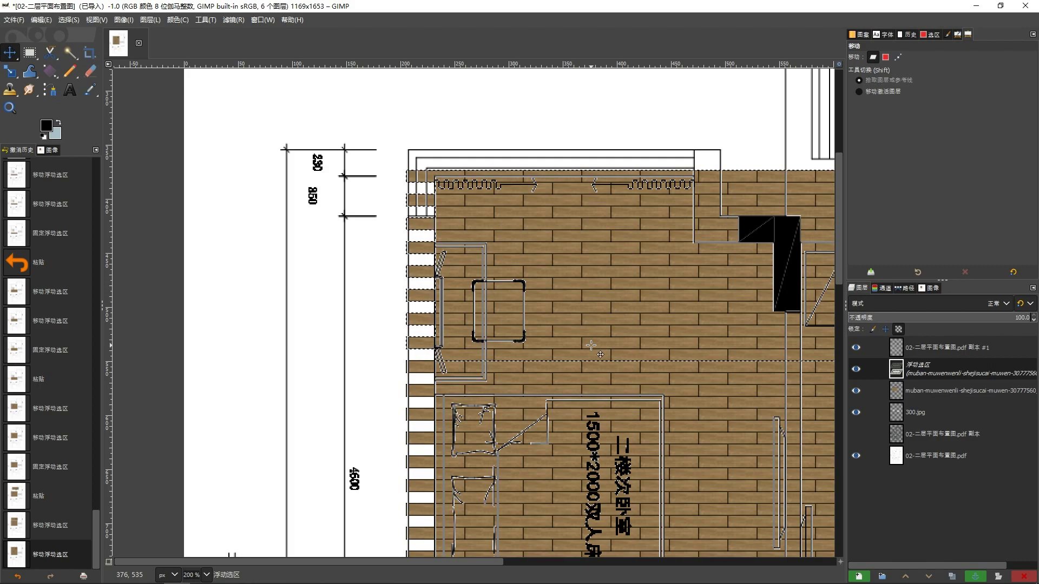
pyautogui.hotkey('ctrl', 'h')
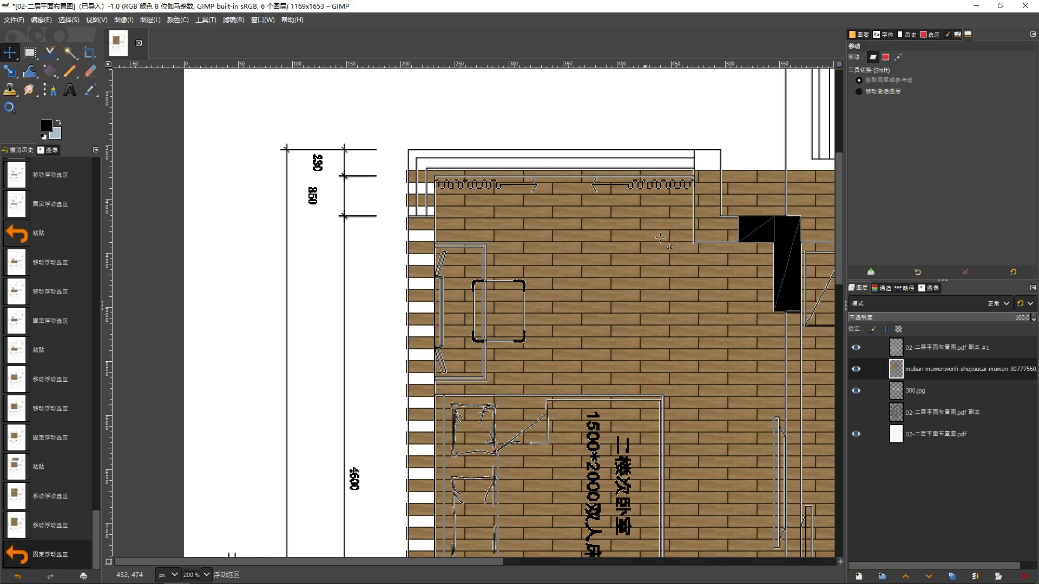
# Paste a plank block over the wardrobe end of the son's bedroom, align it to the walls and anchor it
pyautogui.hscroll(10, 623, 357)
pyautogui.keyDown('ctrl'); pyautogui.scroll(-4, 590, 325); pyautogui.keyUp('ctrl')
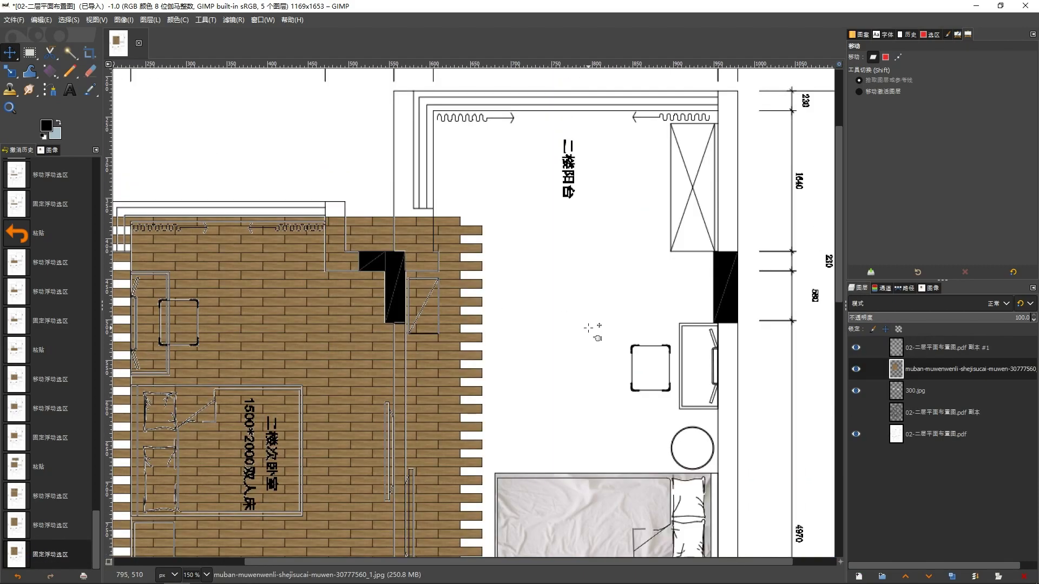
pyautogui.moveTo(536, 282); pyautogui.dragTo(505, 232)
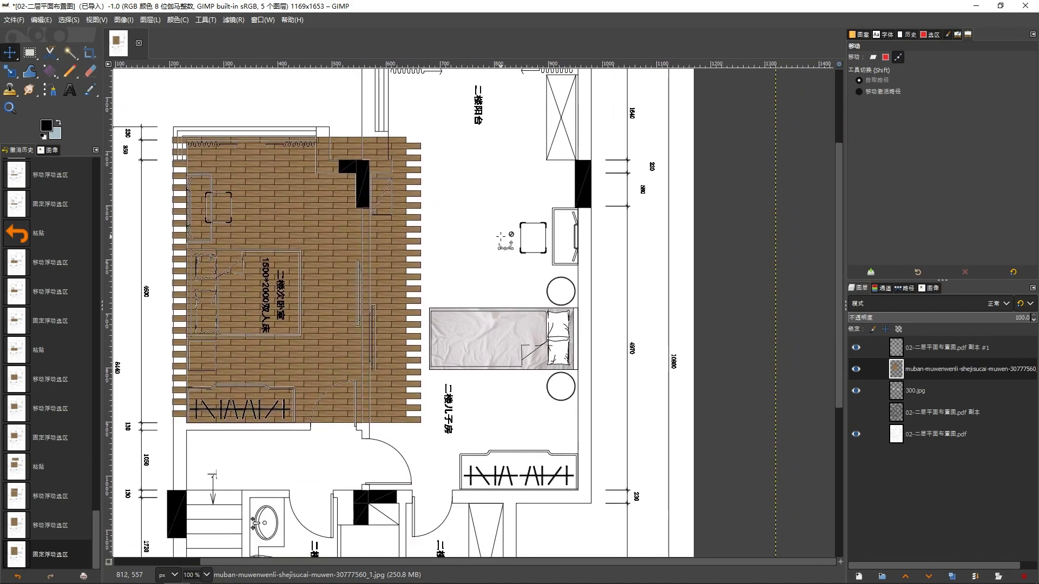
pyautogui.click(873, 57)
pyautogui.hotkey('ctrl', 'v')
pyautogui.moveTo(371, 279); pyautogui.dragTo(493, 444)
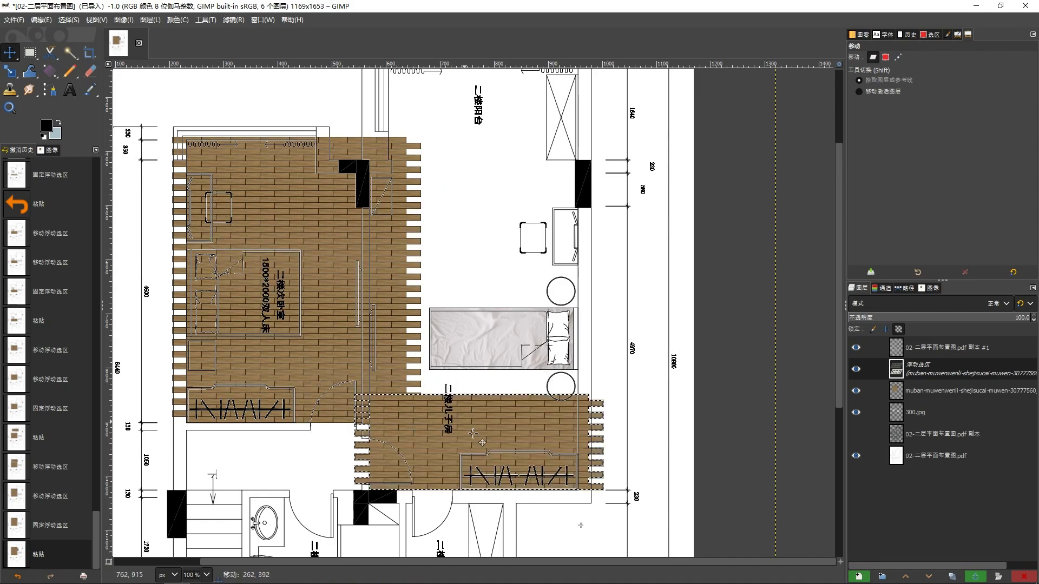
pyautogui.scroll(1, 436, 466)
pyautogui.scroll(3, 436, 465)
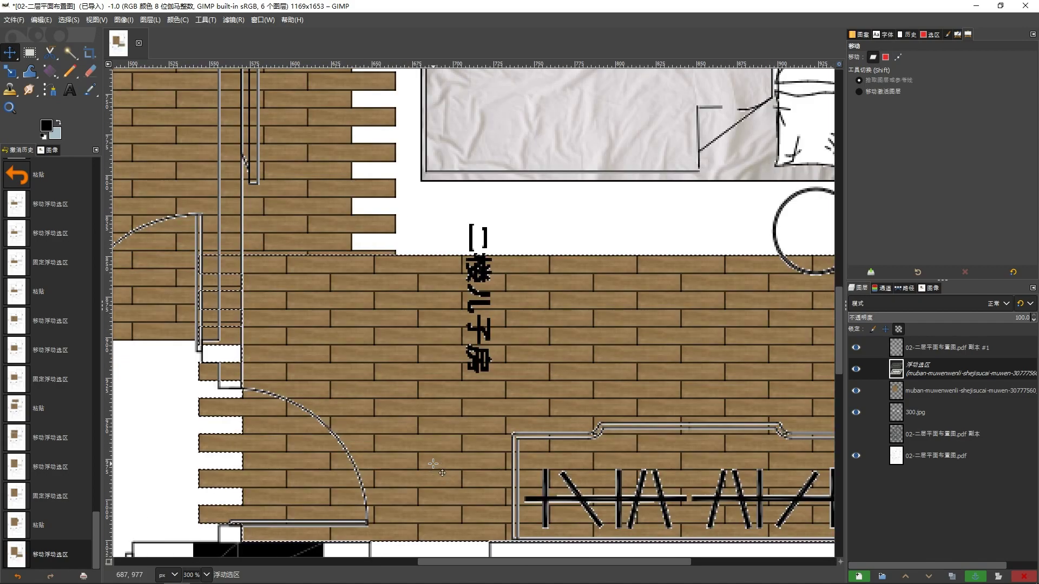
pyautogui.press('Left')
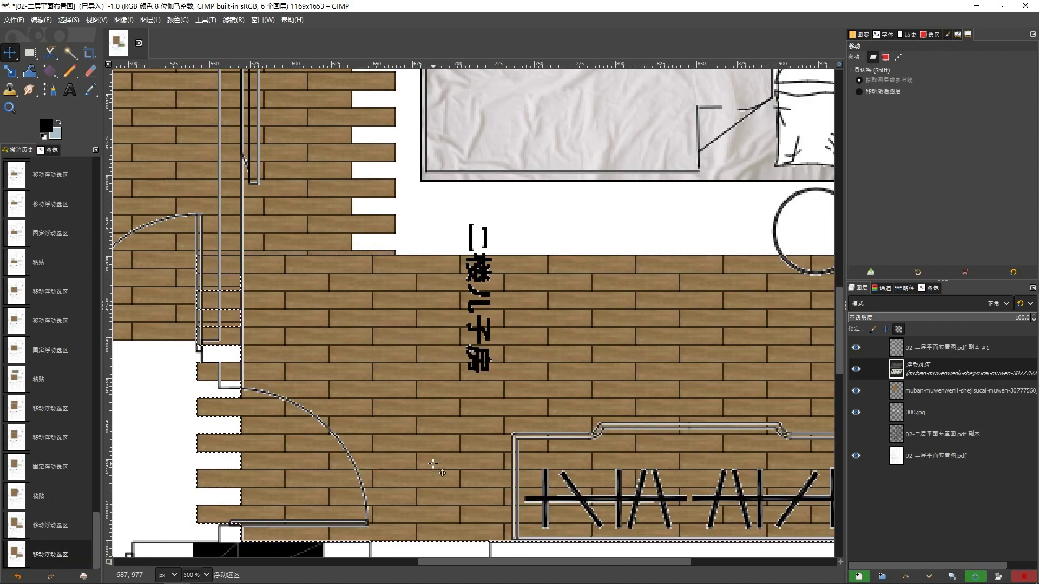
pyautogui.click(168, 407)
pyautogui.scroll(-3, 557, 309)
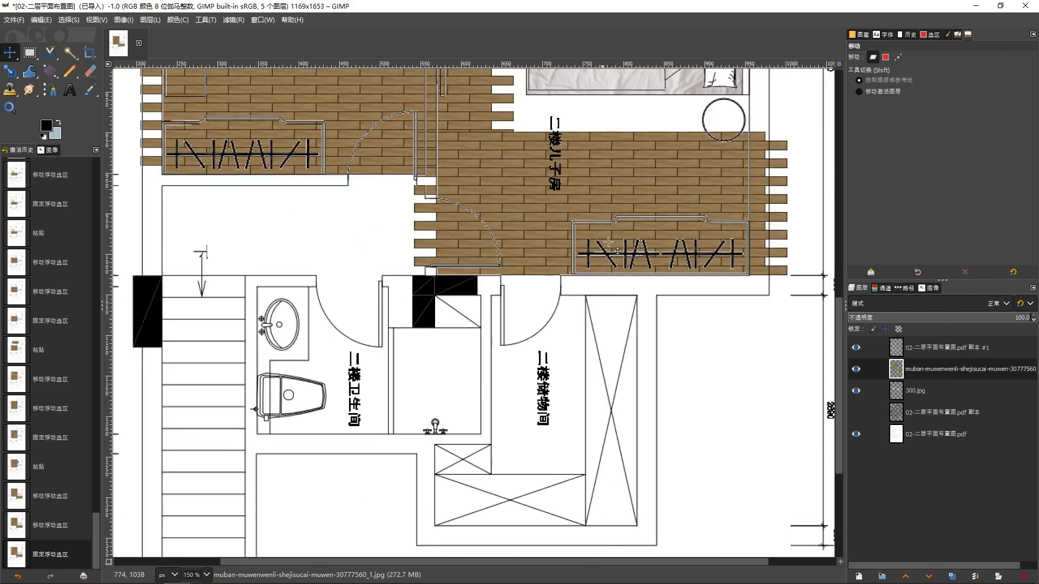
# Paste a second plank block over the bed area of the son's bedroom, fit it to the rows below and anchor it
pyautogui.moveTo(623, 211); pyautogui.dragTo(575, 333)
pyautogui.scroll(-1, 576, 333)
pyautogui.moveTo(575, 230); pyautogui.dragTo(508, 411)
pyautogui.moveTo(476, 309); pyautogui.dragTo(471, 331)
pyautogui.hotkey('ctrl', 'v')
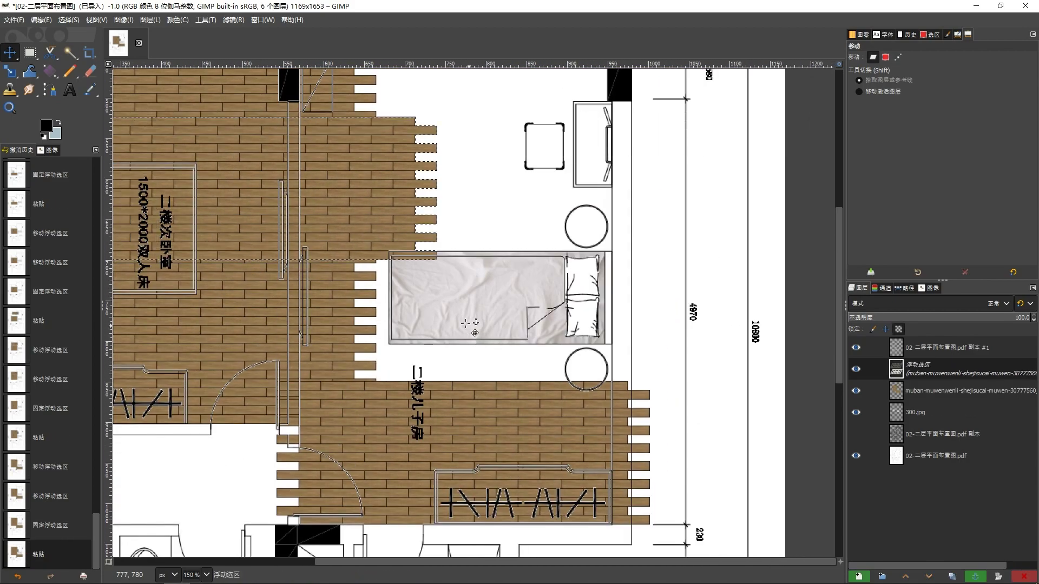
pyautogui.moveTo(299, 185); pyautogui.dragTo(502, 302)
pyautogui.scroll(2, 312, 434)
pyautogui.press('Up')
pyautogui.press('Down')
pyautogui.press('Down')
pyautogui.press('Down')
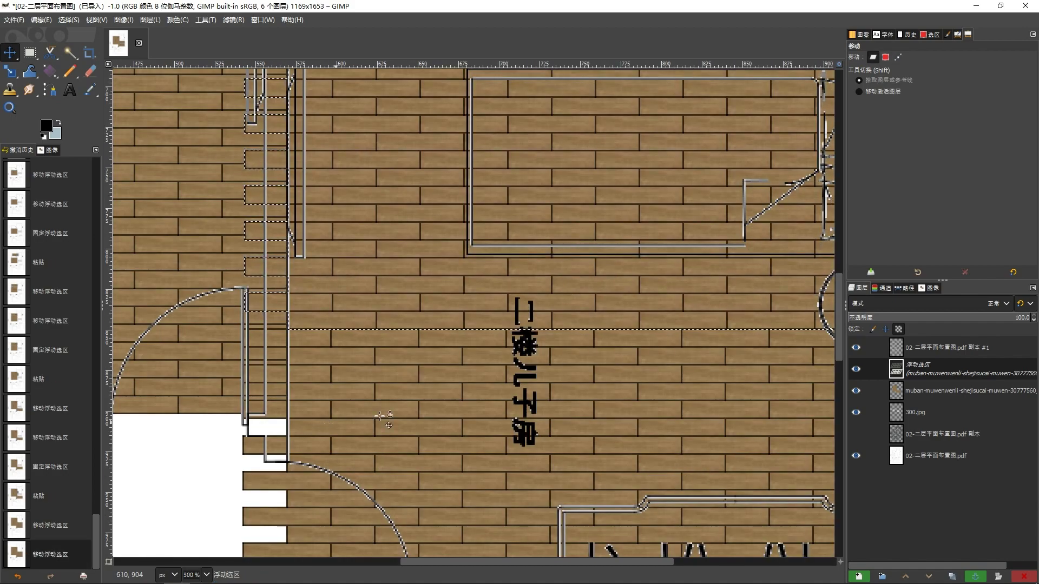
pyautogui.hotkey('ctrl', 'h')
pyautogui.scroll(-1, 445, 400)
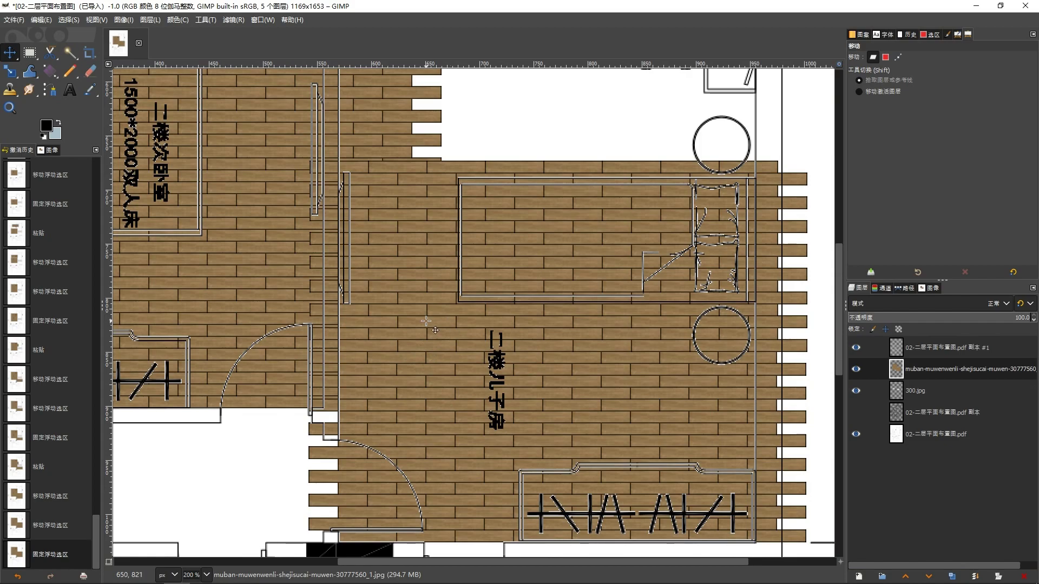
# Try to add a further plank block above the bed in the son's bedroom
pyautogui.hotkey('ctrl', 'v')
pyautogui.click(444, 292)
pyautogui.moveTo(447, 293); pyautogui.dragTo(540, 287)
pyautogui.moveTo(545, 359); pyautogui.dragTo(498, 366)
# Undo the plank blocks placed above the wardrobe-end block in the son's bedroom
pyautogui.hotkey('ctrl', 'z')
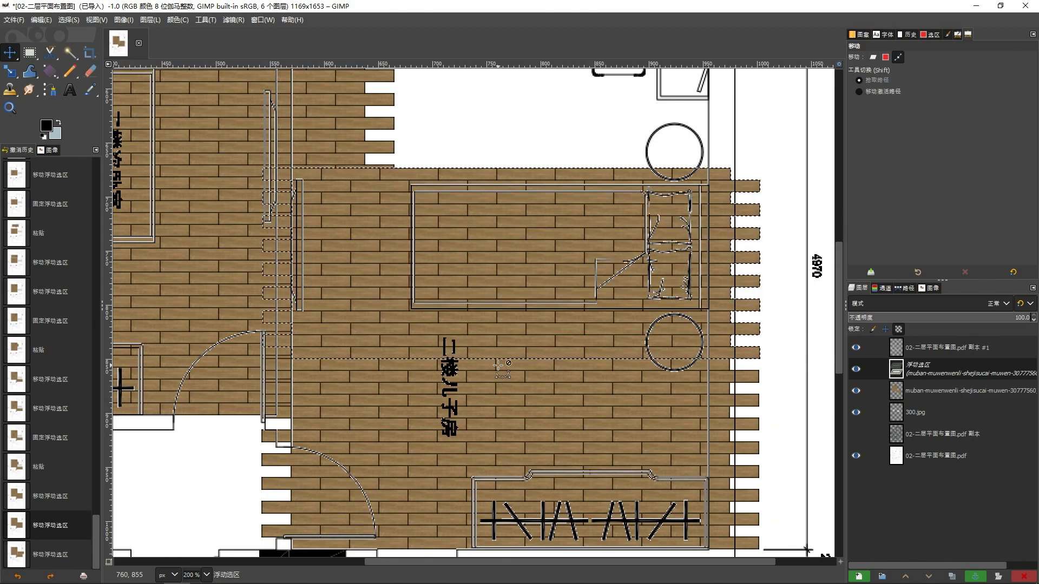
pyautogui.hotkey('ctrl', 'z')
pyautogui.hotkey('ctrl', 'z')
pyautogui.hotkey('ctrl', 'z')
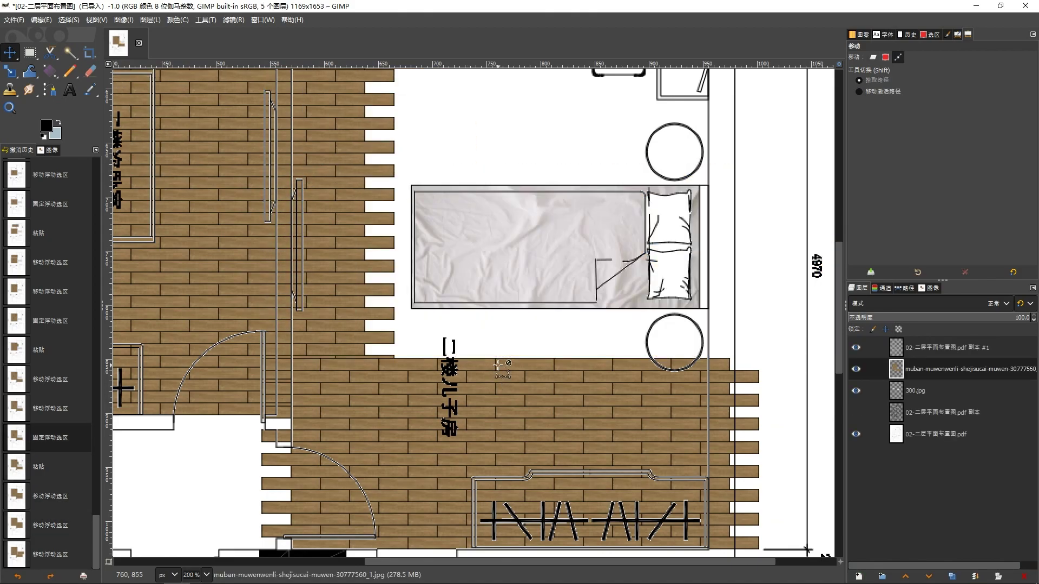
# Fuzzy-select the floor areas of both bedrooms, the passage and the door swings on the layer 02-二层平面布置图.pdf 副本 #1
pyautogui.moveTo(455, 289); pyautogui.dragTo(514, 303)
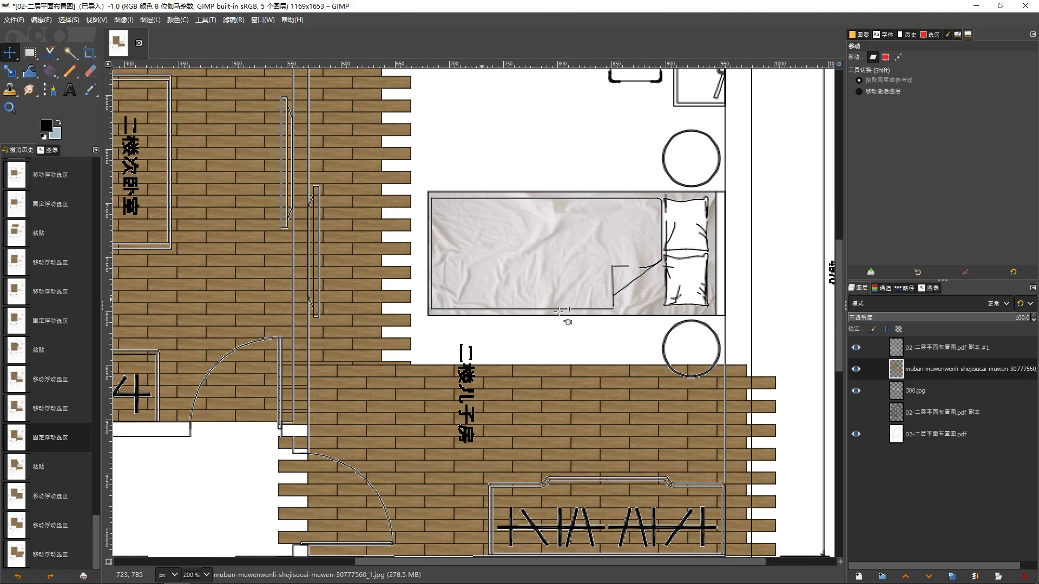
pyautogui.click(920, 347)
pyautogui.scroll(-3, 515, 348)
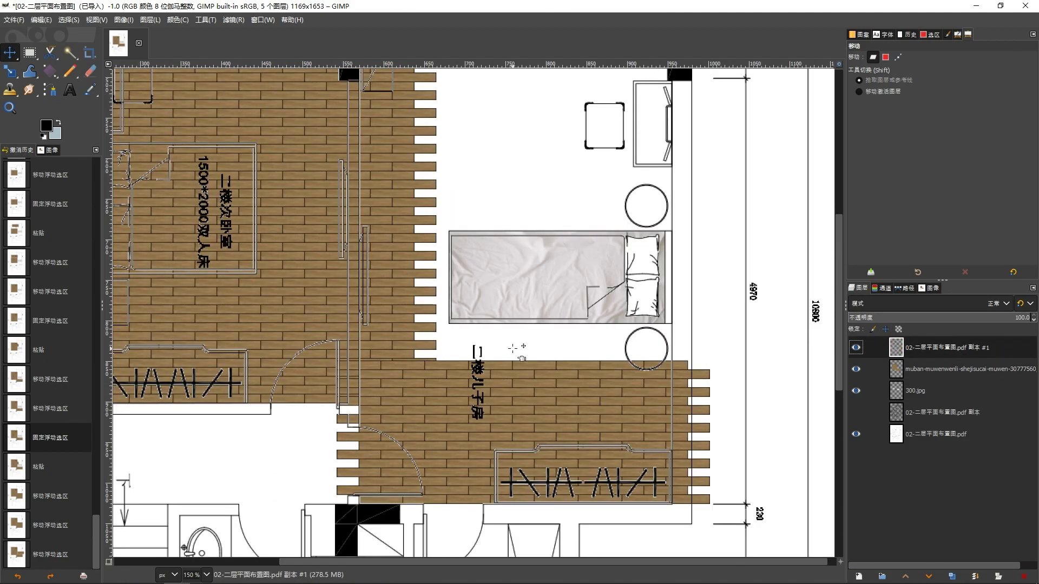
pyautogui.press('u')
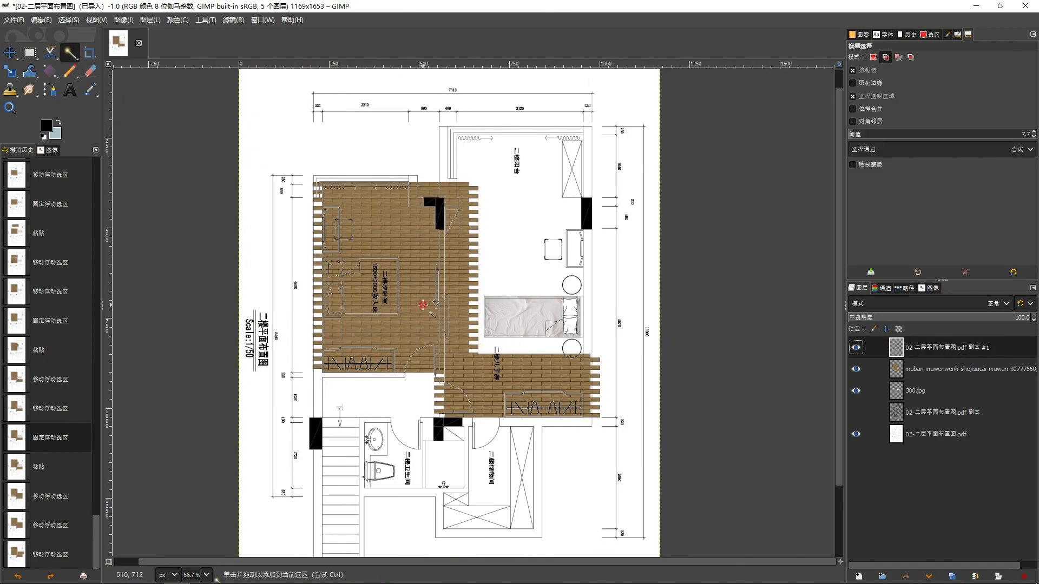
pyautogui.click(445, 315)
pyautogui.click(422, 362)
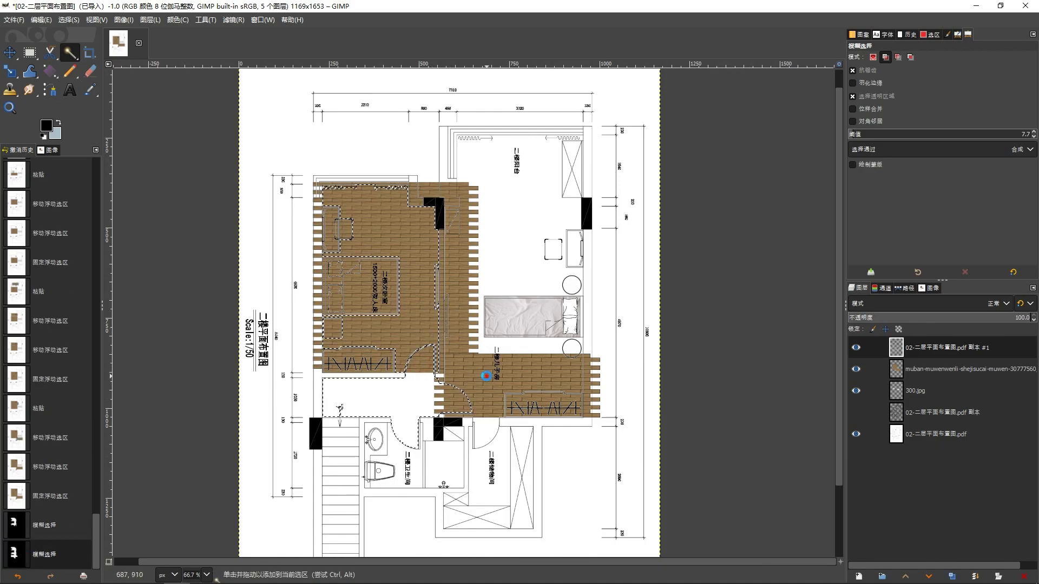
pyautogui.click(487, 376)
pyautogui.click(484, 428)
# Invert the selection, clear the planks outside the floor areas on the wood texture layer and deselect
pyautogui.click(899, 372)
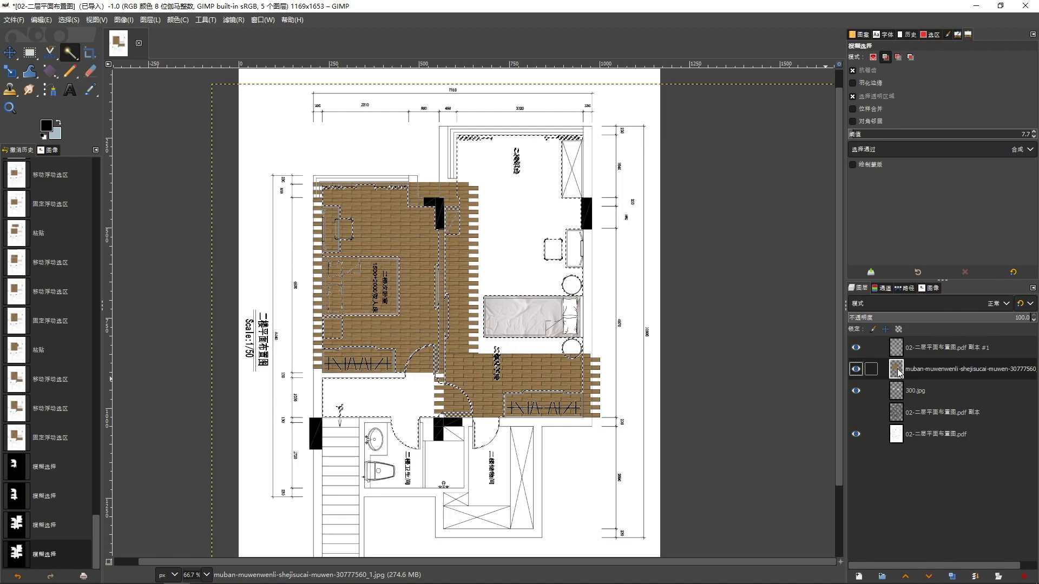
pyautogui.hotkey('ctrl', 'i')
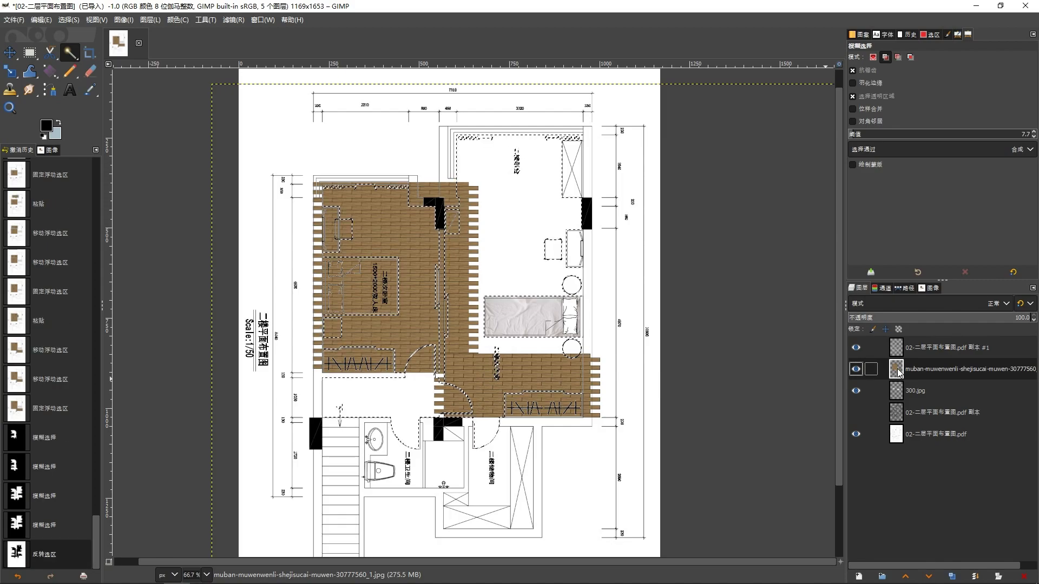
pyautogui.press('Delete')
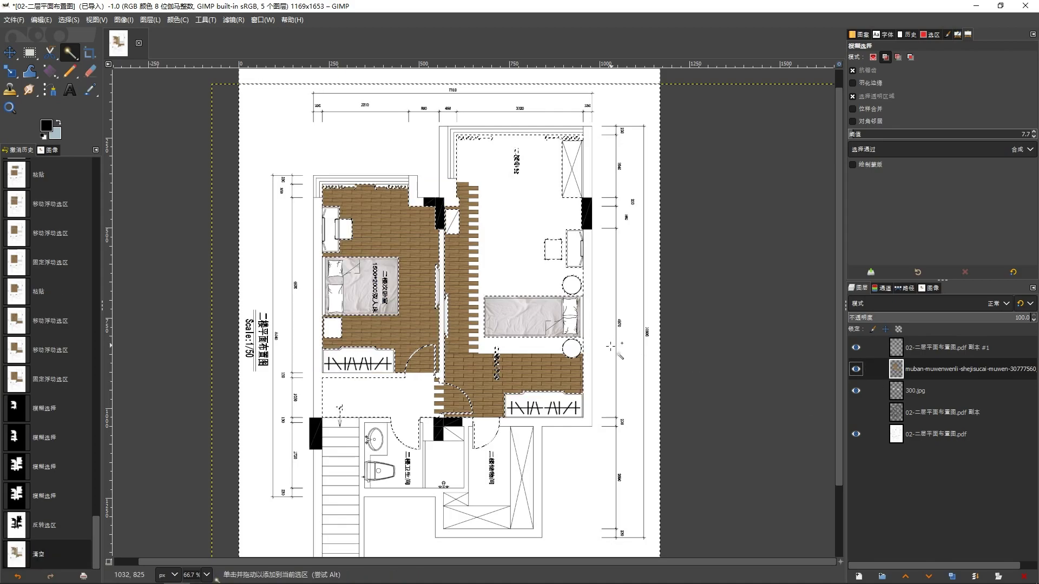
pyautogui.hotkey('ctrl', 'shift', 'a')
# Clear the jagged plank strip beside the dividing wall in the son's bedroom using a rectangular selection of about 101 × 504 px
pyautogui.scroll(-1, 436, 368)
pyautogui.scroll(3, 436, 368)
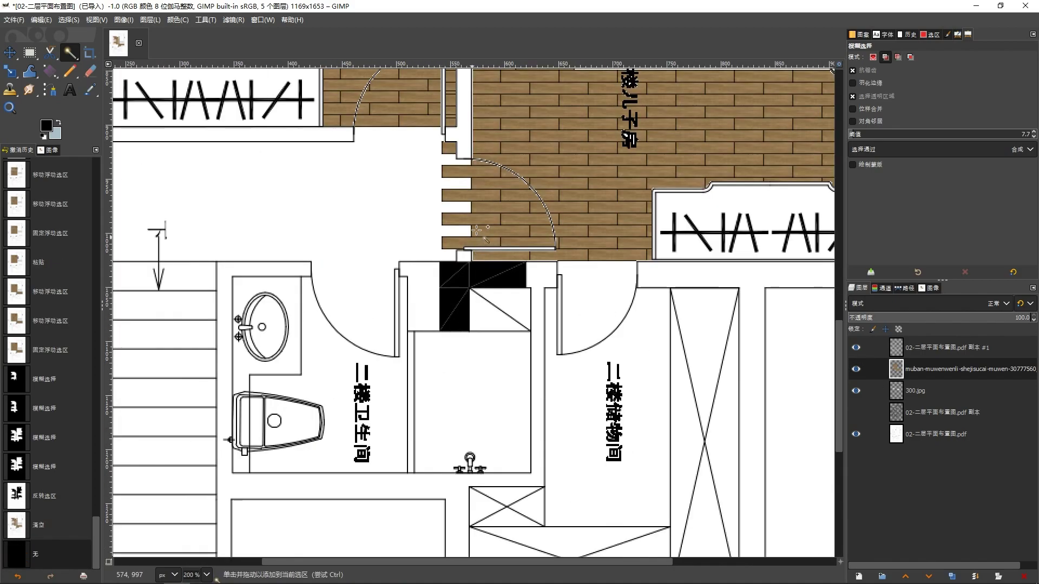
pyautogui.moveTo(476, 230); pyautogui.dragTo(459, 367)
pyautogui.moveTo(403, 334); pyautogui.dragTo(385, 432)
pyautogui.moveTo(469, 288); pyautogui.dragTo(447, 334)
pyautogui.press('r')
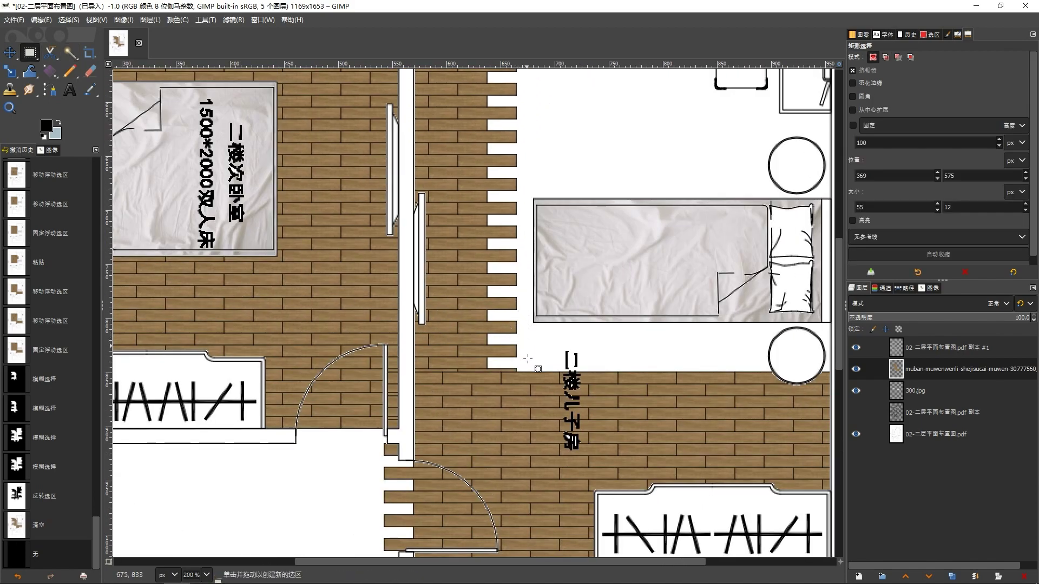
pyautogui.scroll(3, 444, 376)
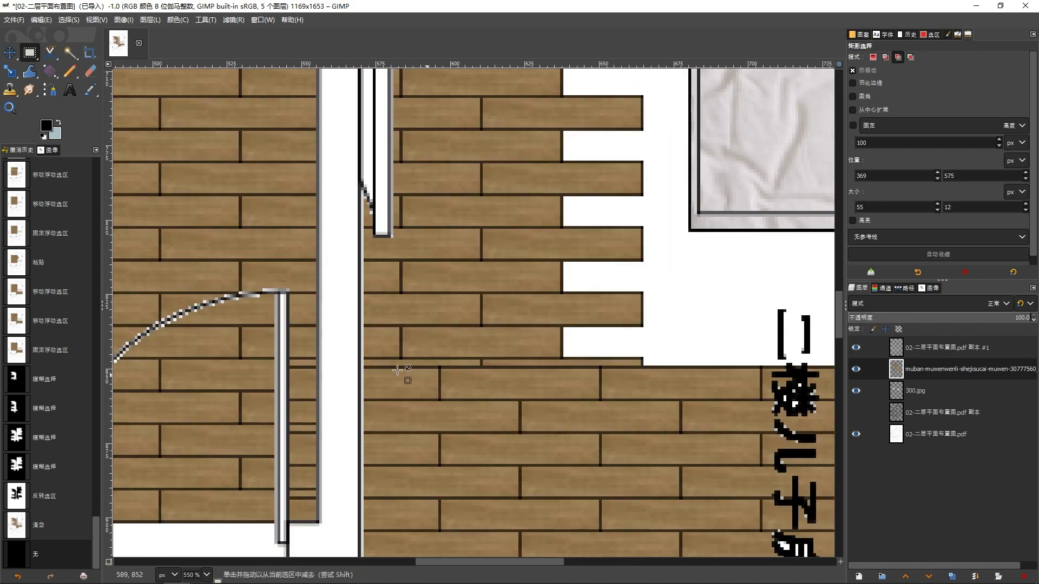
pyautogui.moveTo(361, 364); pyautogui.dragTo(654, 134)
pyautogui.scroll(-4, 679, 186)
pyautogui.moveTo(679, 185); pyautogui.dragTo(561, 82)
pyautogui.press('Delete')
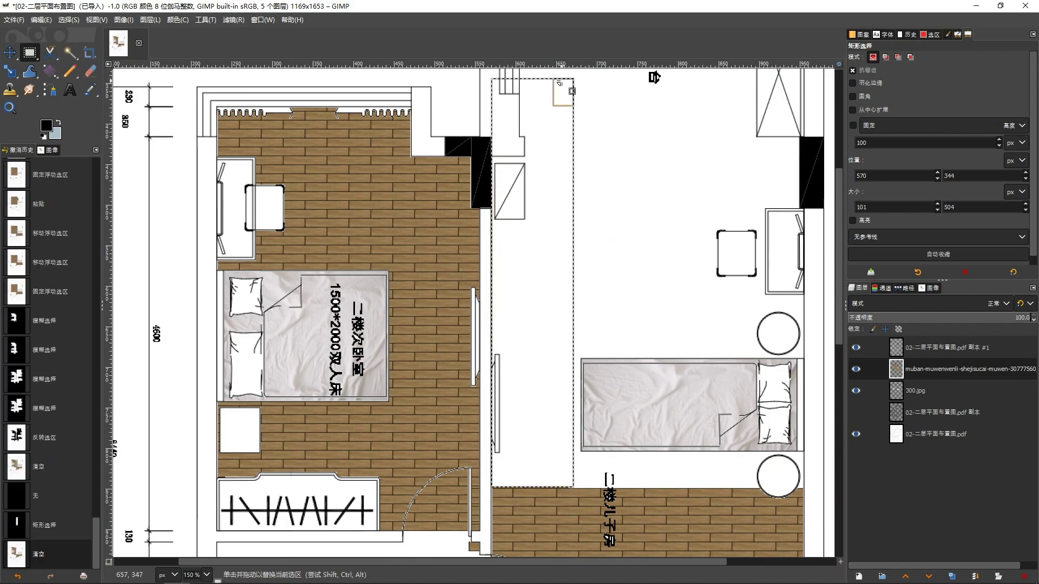
# Clear the leftover plank ends outside the son's bedroom door using a rectangular selection of about 40 × 132 px
pyautogui.scroll(-5, 572, 91)
pyautogui.hscroll(-2, 541, 217)
pyautogui.moveTo(463, 324); pyautogui.dragTo(489, 382)
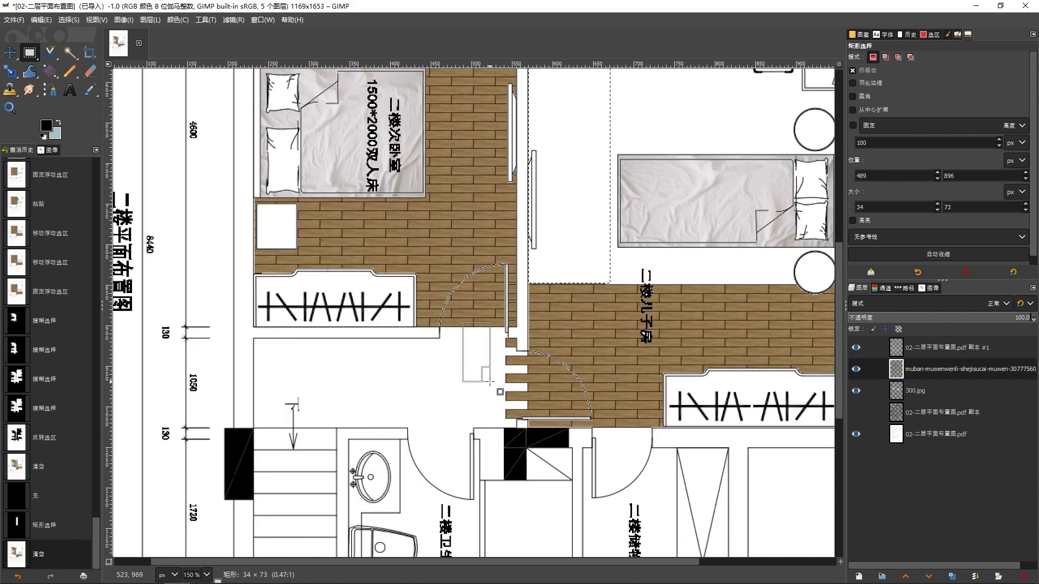
pyautogui.click(492, 353)
pyautogui.moveTo(496, 332); pyautogui.dragTo(528, 437)
pyautogui.press('Delete')
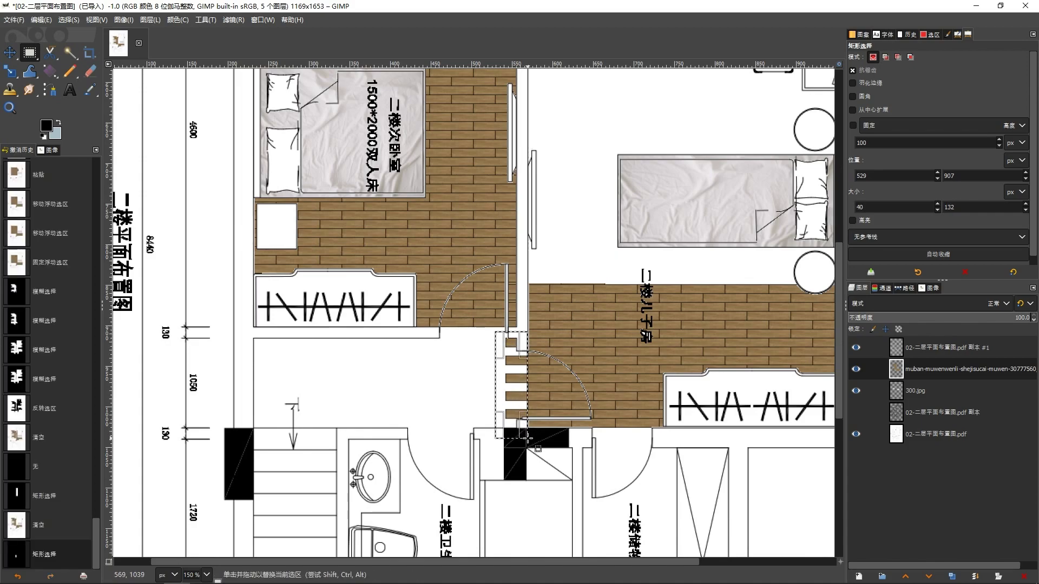
# Deselect, paste another copy of the plank block, align it over the bed in the son's bedroom directly above the existing planks, and anchor it
pyautogui.press('1')
pyautogui.moveTo(687, 349); pyautogui.dragTo(556, 393)
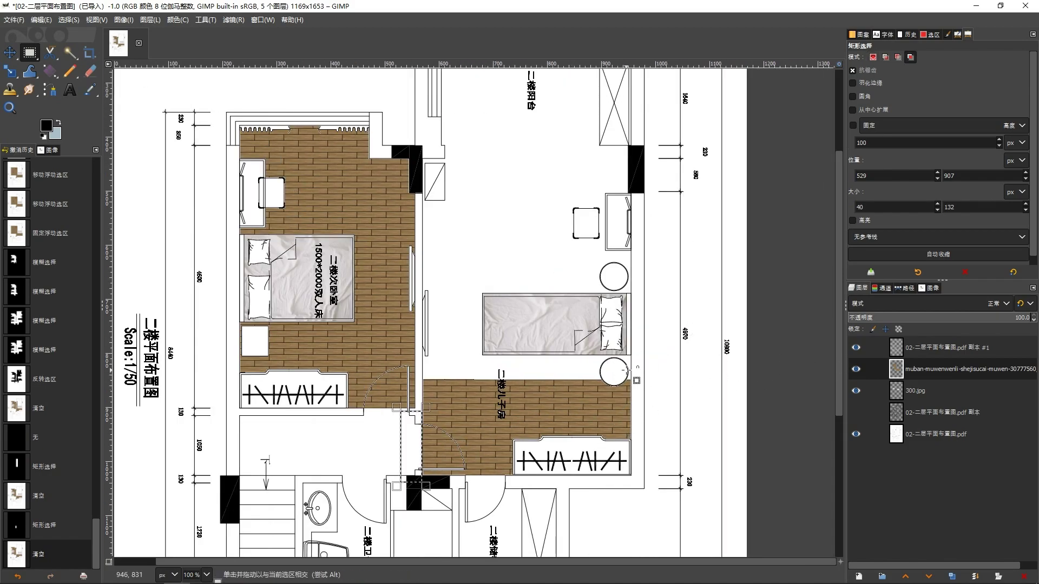
pyautogui.hotkey('ctrl', 'shift', 'a')
pyautogui.hotkey('ctrl', 'v')
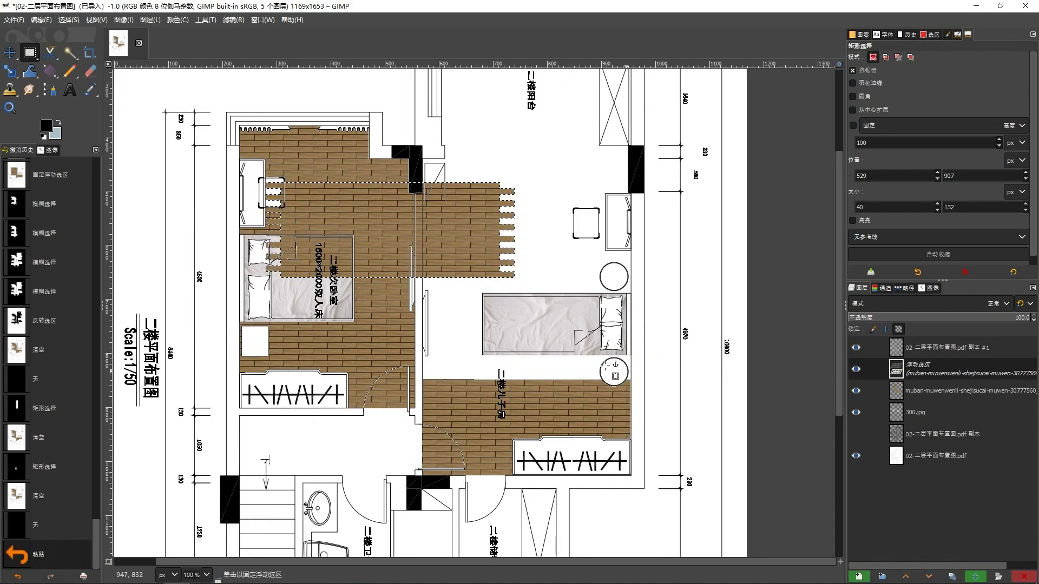
pyautogui.moveTo(389, 234); pyautogui.dragTo(512, 328)
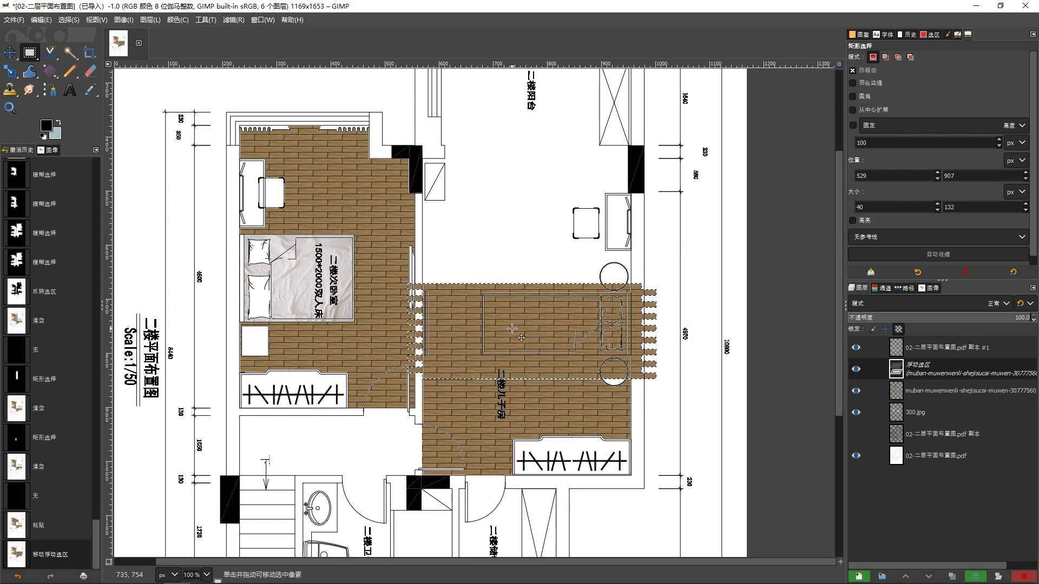
pyautogui.scroll(2, 510, 329)
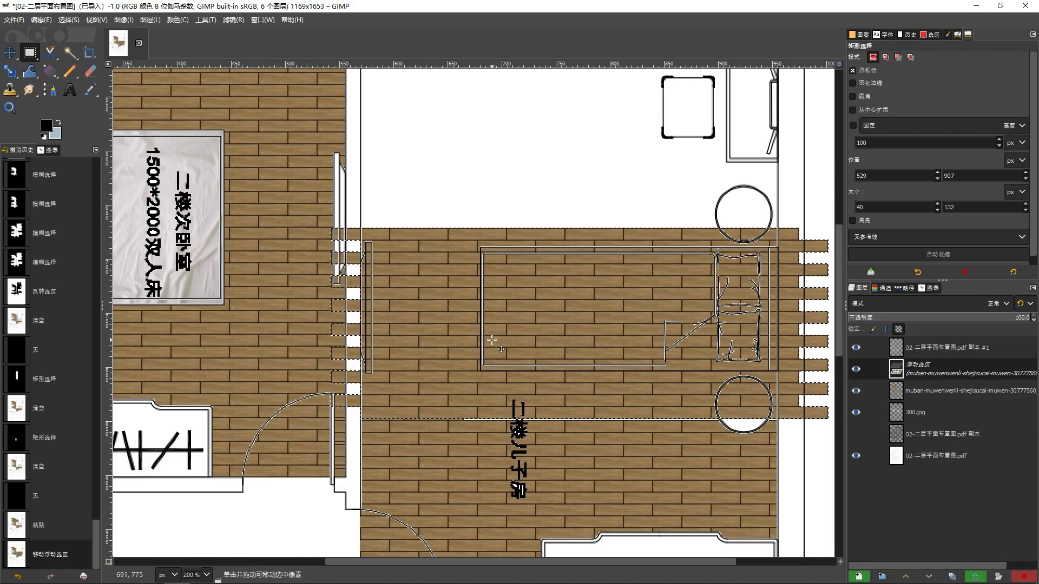
pyautogui.press('Down')
pyautogui.press('Down')
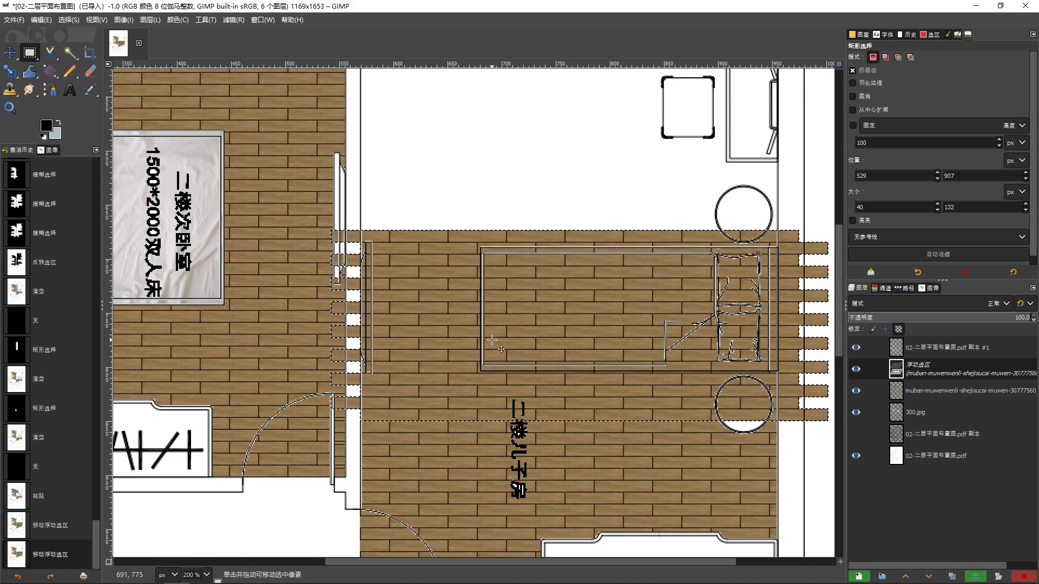
pyautogui.press('Up')
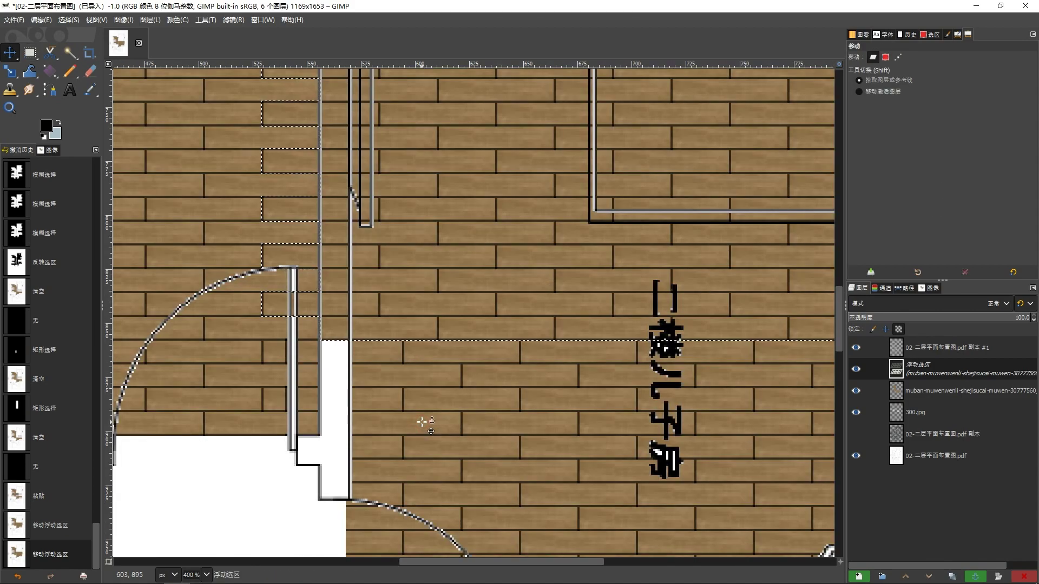
pyautogui.click(422, 422)
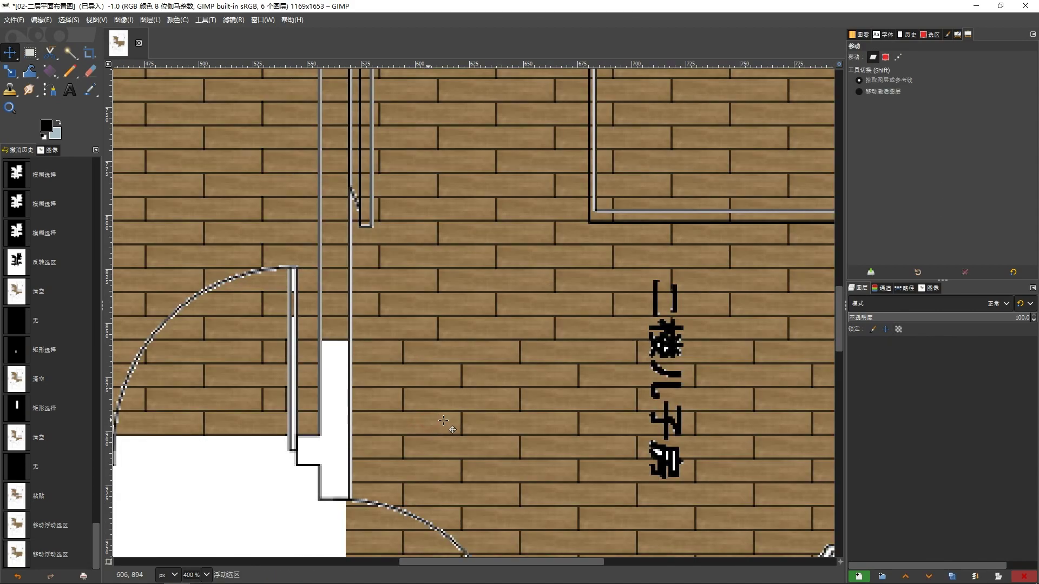
# Paste another plank block and place it over the desk area of the son's bedroom, just above the previous block
pyautogui.scroll(-2, 518, 362)
pyautogui.moveTo(518, 362); pyautogui.dragTo(482, 406)
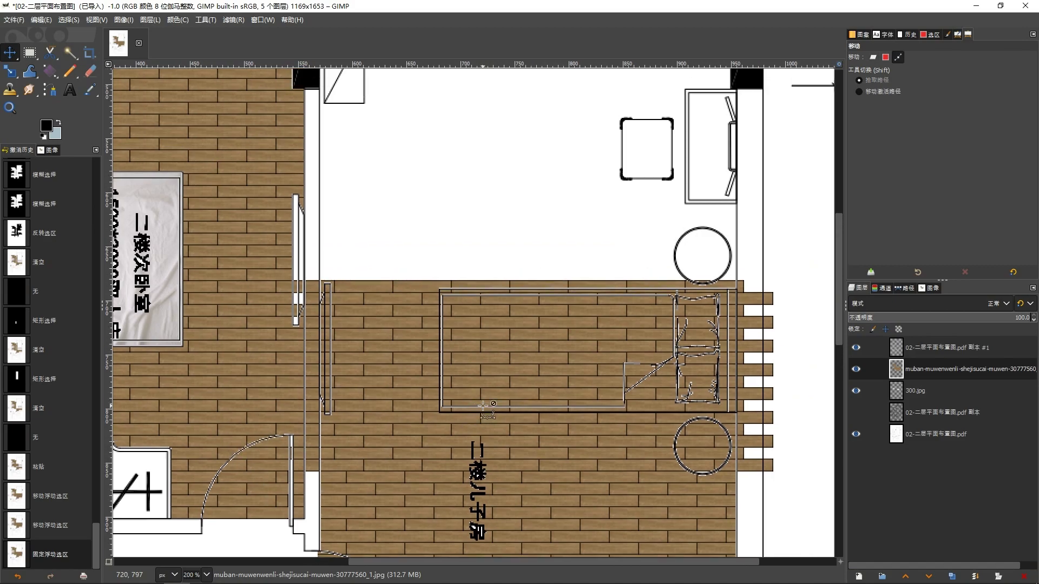
pyautogui.hotkey('ctrl', 'v')
pyautogui.scroll(-1, 483, 405)
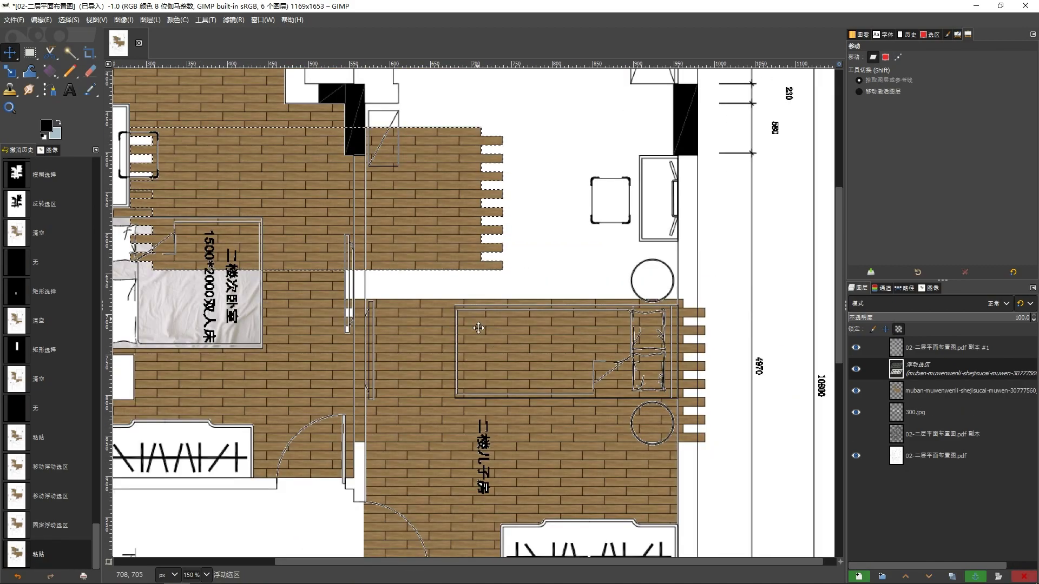
pyautogui.scroll(2, 326, 266)
pyautogui.moveTo(326, 266); pyautogui.dragTo(542, 288)
pyautogui.scroll(4, 496, 328)
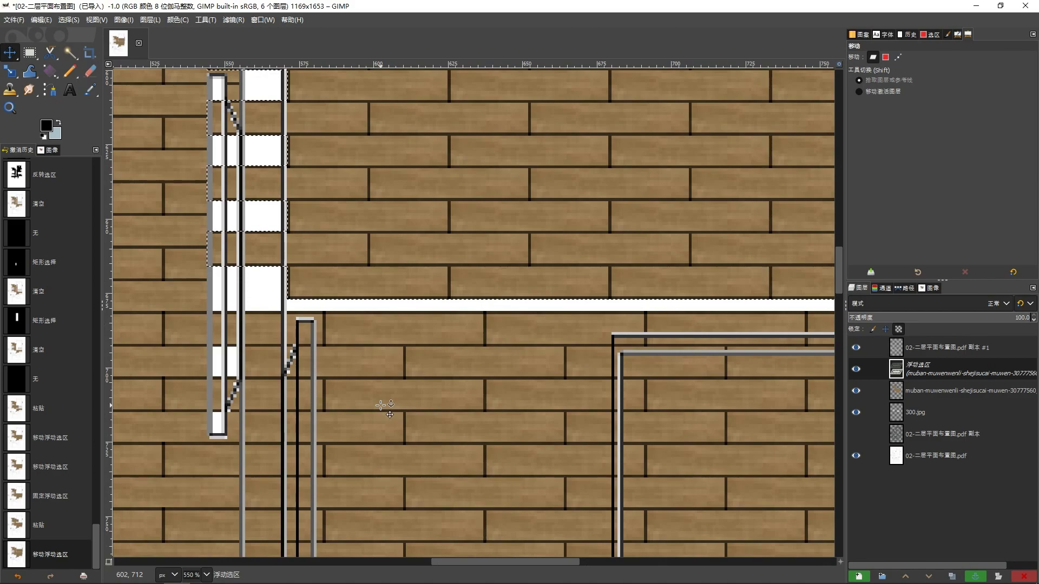
# Nudge the floating plank block until its rows and staggered joints continue those below it, and anchor it
pyautogui.press('Down')
pyautogui.press('Down')
pyautogui.press('Down')
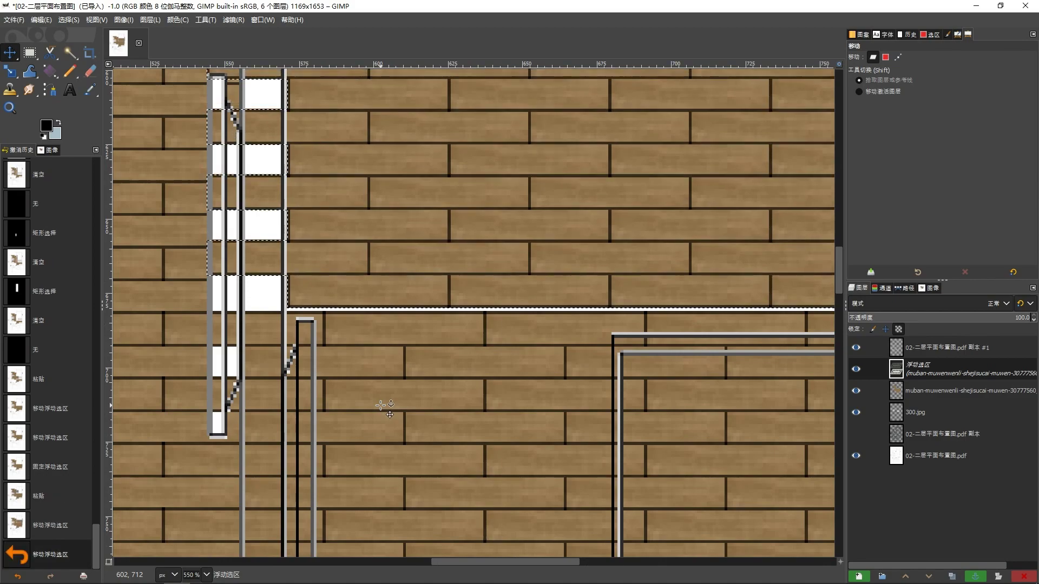
pyautogui.press('Left')
pyautogui.press('Left')
pyautogui.press('Left')
pyautogui.press('Left')
pyautogui.press('Left')
pyautogui.press('Down')
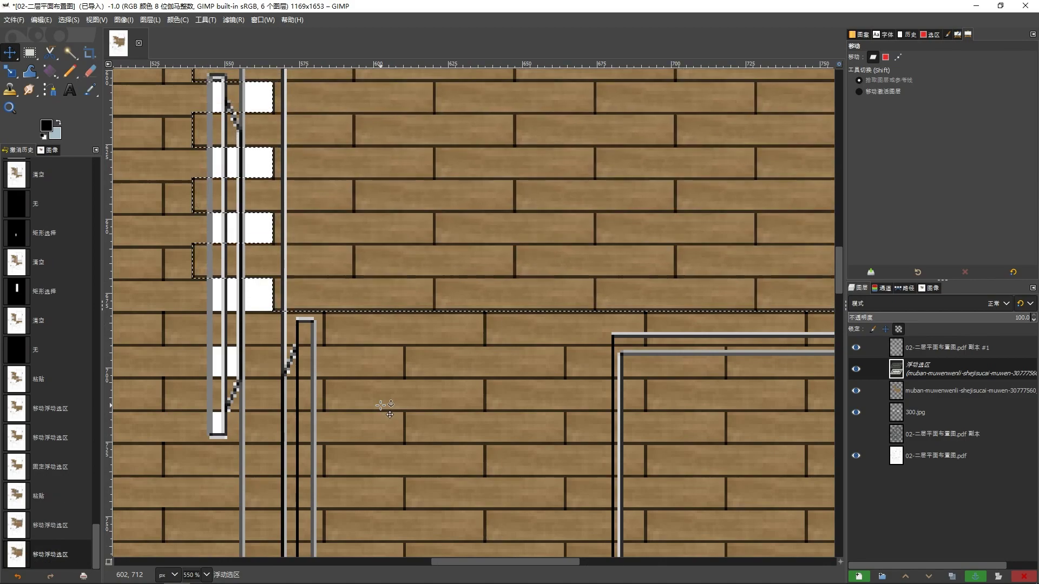
pyautogui.press('Left')
pyautogui.press('Down')
pyautogui.press('Left')
pyautogui.press('Left')
pyautogui.press('Left')
pyautogui.press('Left')
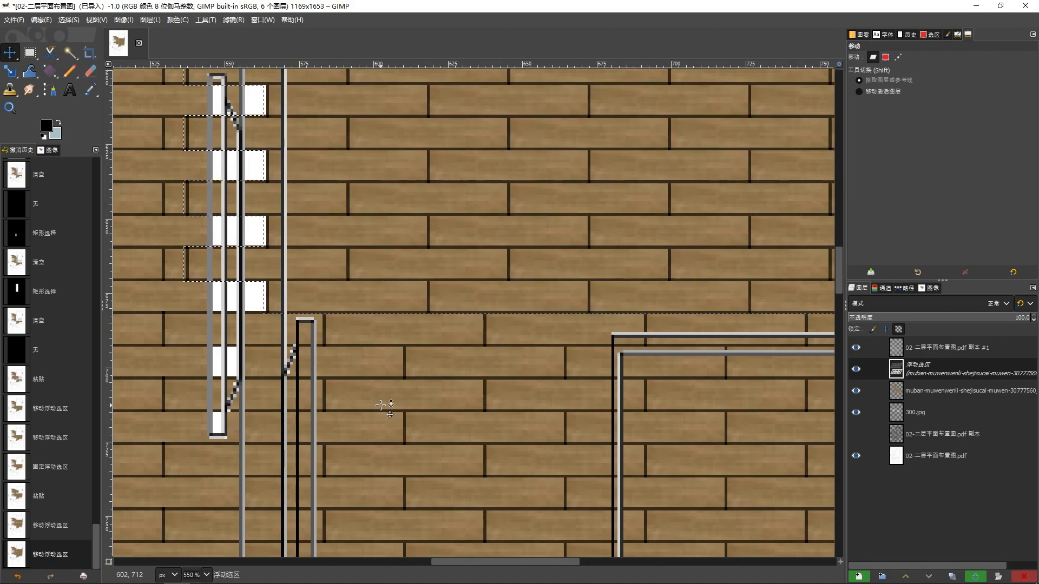
pyautogui.press('Left')
pyautogui.press('Left')
pyautogui.press('Left')
pyautogui.press('Left')
pyautogui.press('Left')
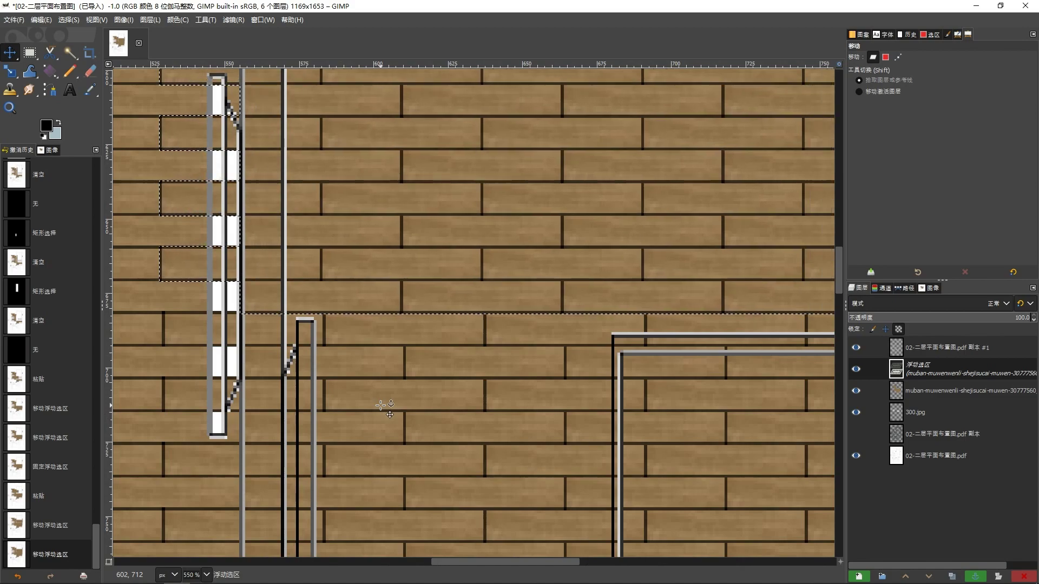
pyautogui.press('Left')
pyautogui.press('Left')
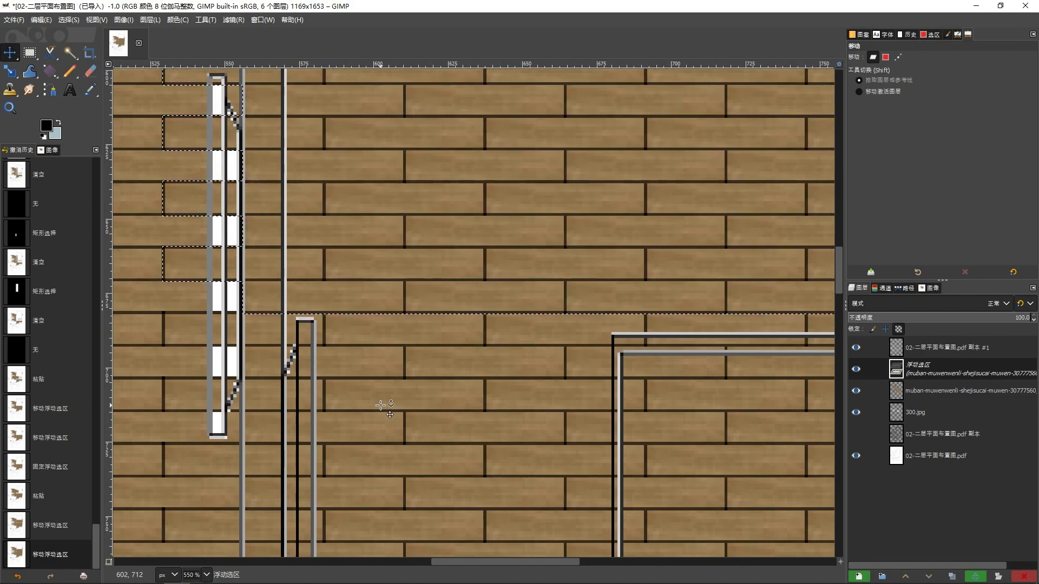
pyautogui.click(380, 405)
# Paste another plank block, align it between the columns and the lower balcony so the plank rows continue, and anchor it
pyautogui.scroll(-3, 563, 295)
pyautogui.moveTo(576, 183); pyautogui.dragTo(506, 332)
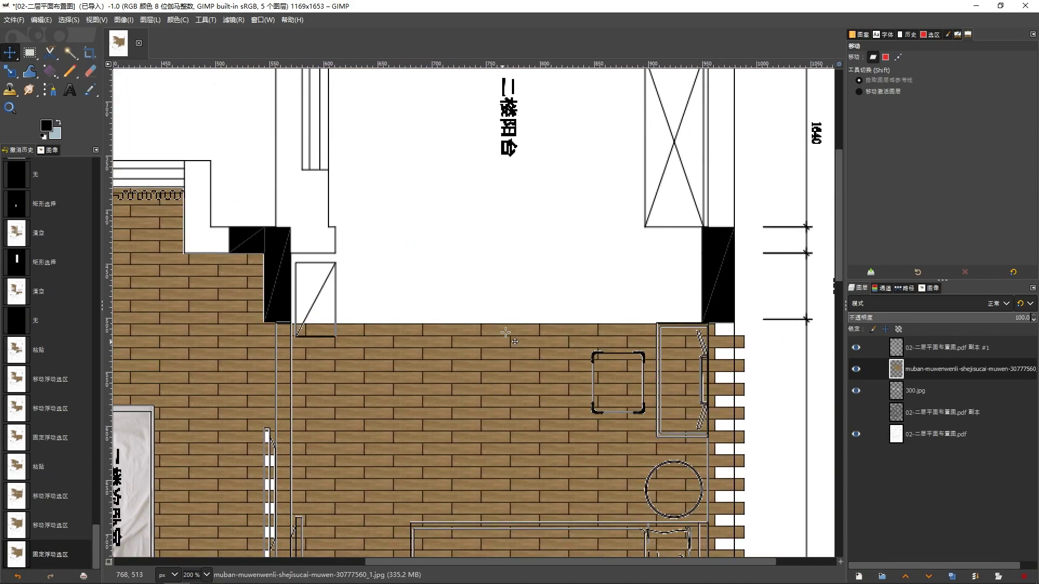
pyautogui.hotkey('ctrl', 'v')
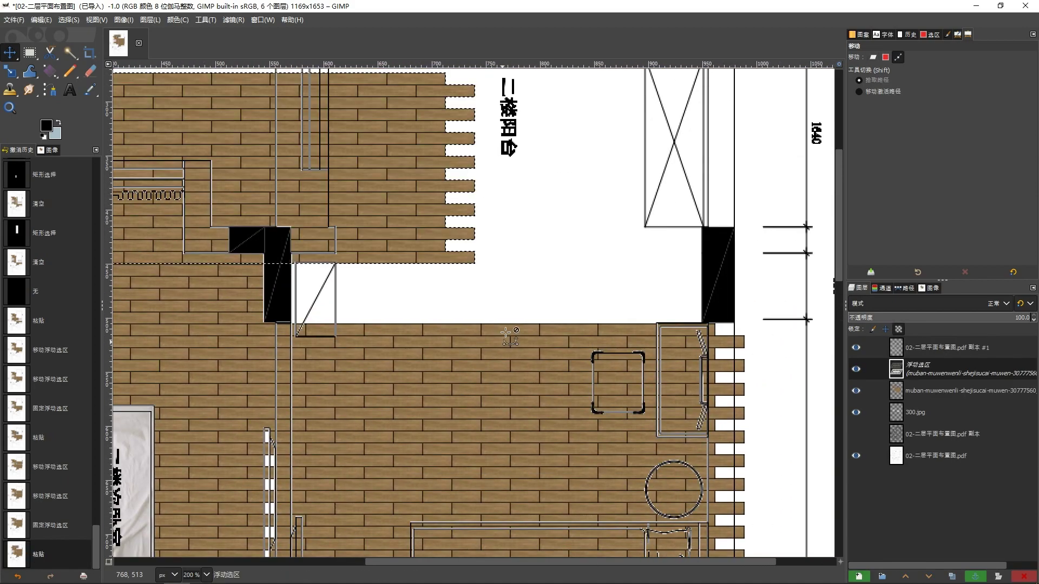
pyautogui.scroll(-1, 332, 227)
pyautogui.moveTo(333, 226); pyautogui.dragTo(512, 269)
pyautogui.scroll(3, 294, 380)
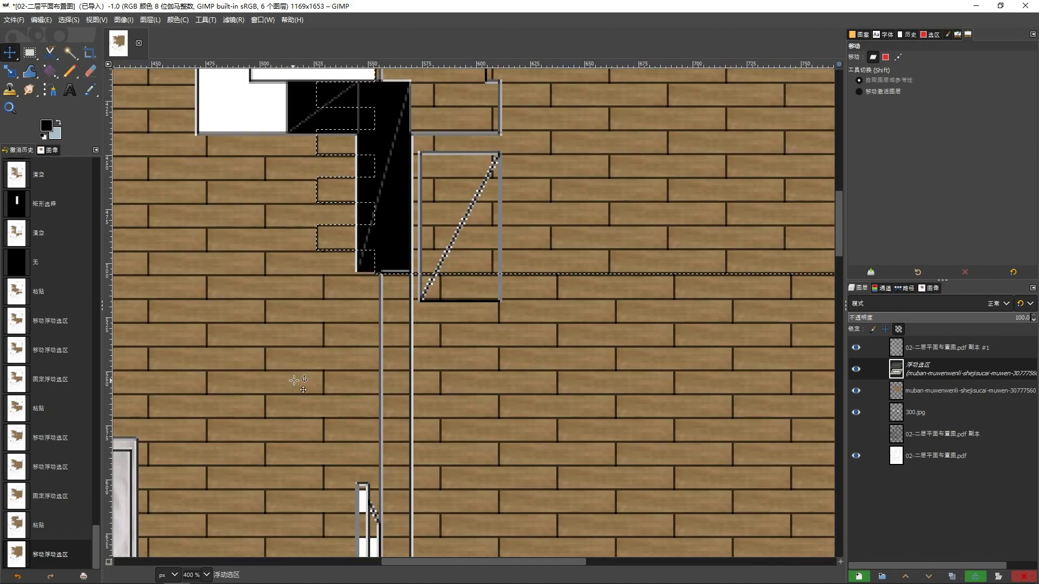
pyautogui.press('Right')
pyautogui.press('Right')
pyautogui.press('Right')
pyautogui.press('Right')
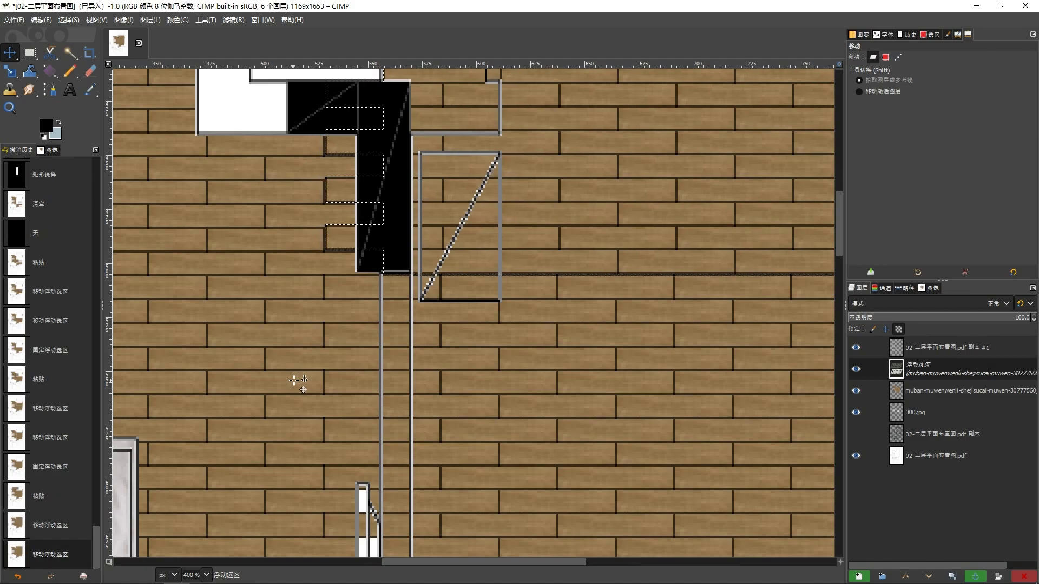
pyautogui.press('Down')
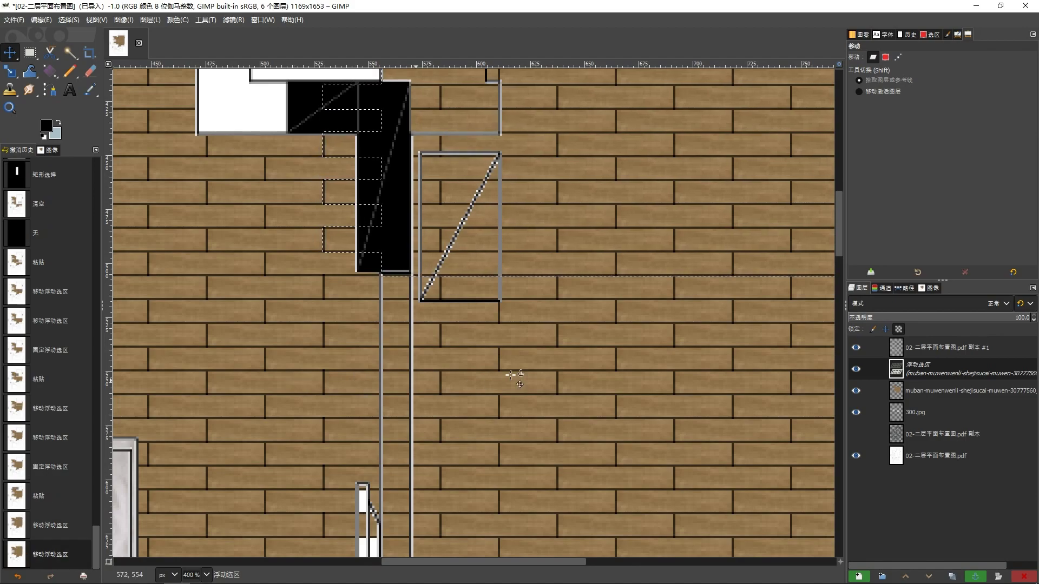
pyautogui.hotkey('ctrl', 'h')
# Paste one more plank block and place it over the upper part of the balcony
pyautogui.scroll(-2, 596, 239)
pyautogui.moveTo(624, 288); pyautogui.dragTo(602, 332)
pyautogui.scroll(-2, 602, 332)
pyautogui.moveTo(591, 265); pyautogui.dragTo(512, 310)
pyautogui.hotkey('ctrl', 'v')
pyautogui.hotkey('ctrl', 'v')
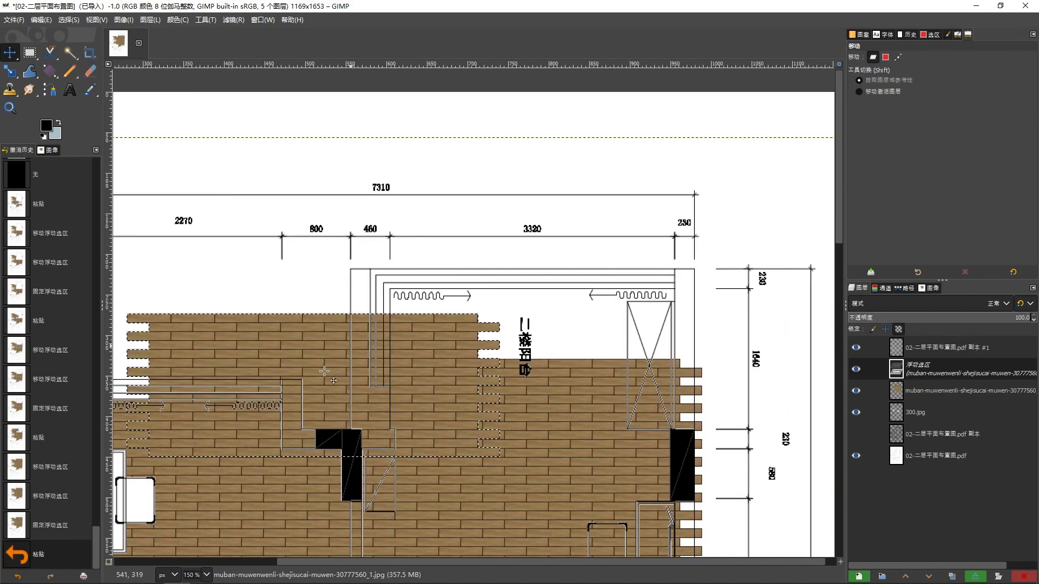
pyautogui.moveTo(355, 369); pyautogui.dragTo(559, 275)
pyautogui.scroll(3, 454, 347)
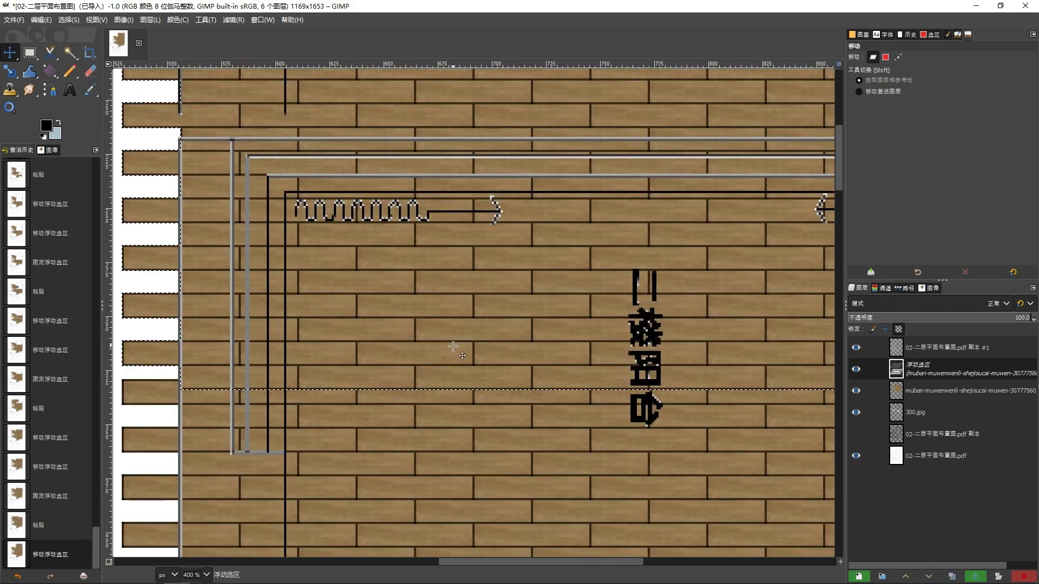
# Nudge the balcony plank block vertically until its rows join the planks below, and anchor it
pyautogui.press('Up')
pyautogui.press('Up')
pyautogui.press('Up')
pyautogui.press('Up')
pyautogui.press('Up')
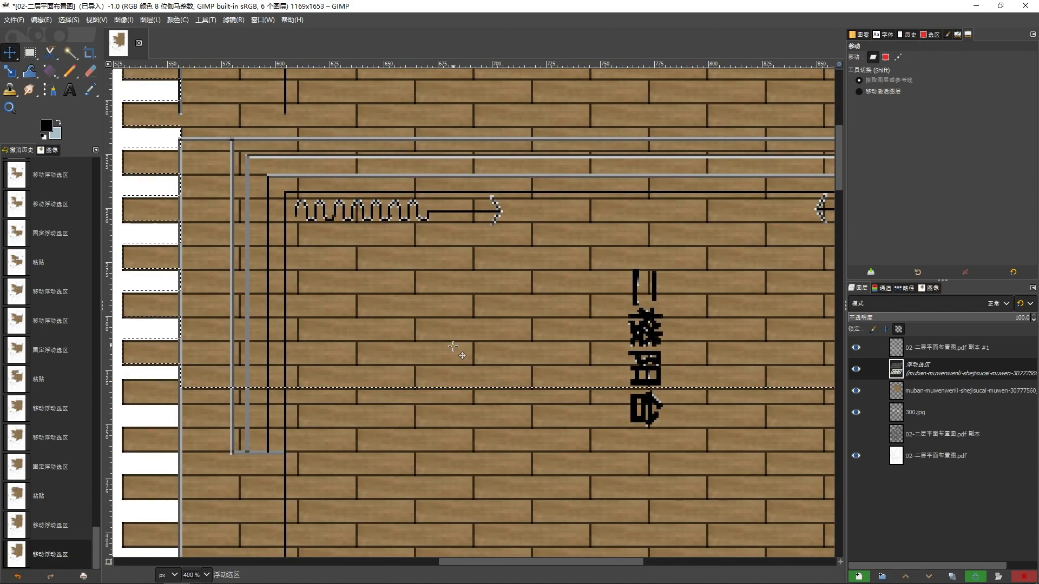
pyautogui.press('Up')
pyautogui.press('Up')
pyautogui.press('Up')
pyautogui.press('Up')
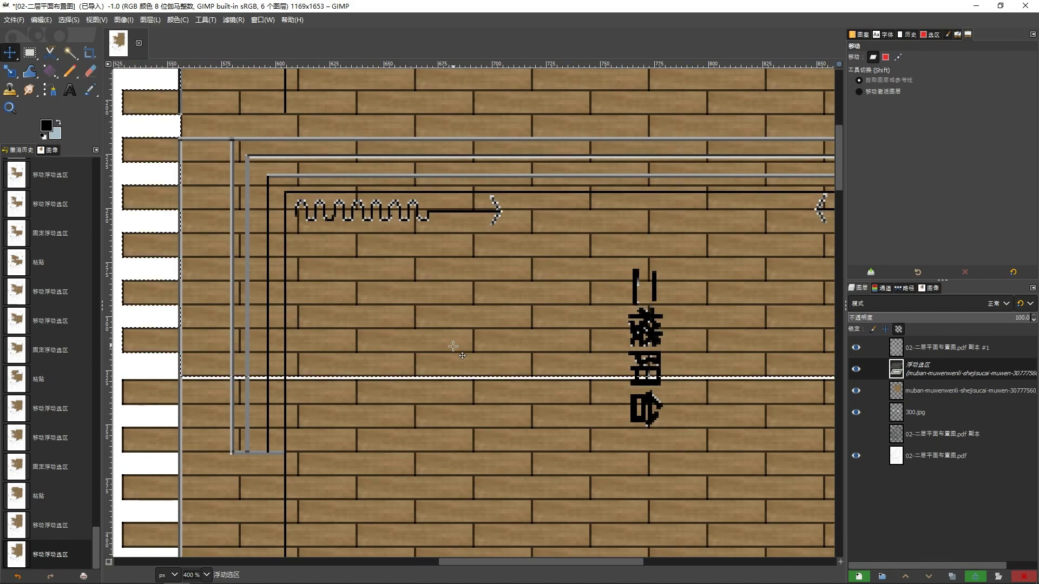
pyautogui.hotkey('ctrl', 'h')
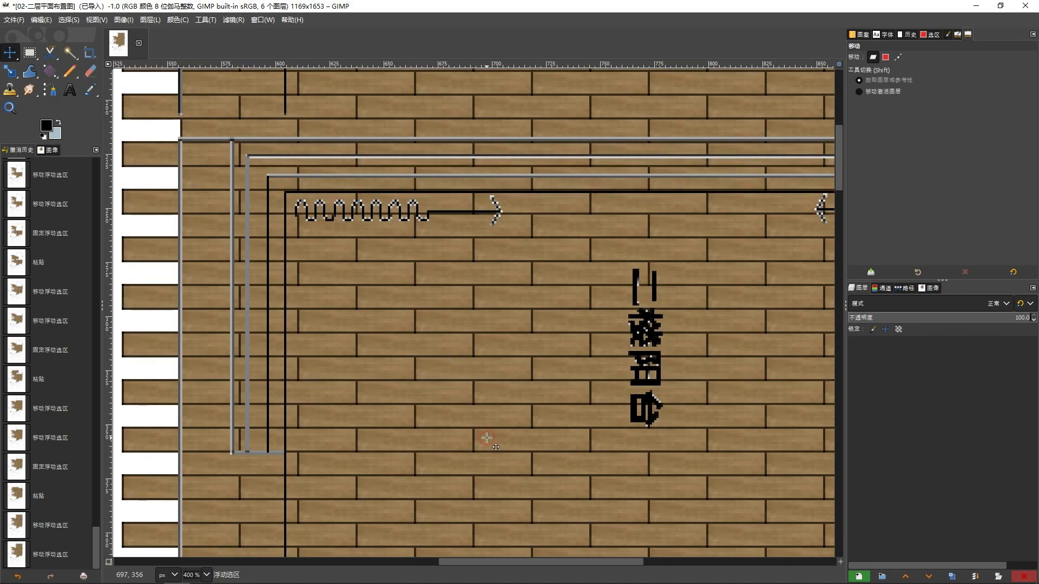
# Fuzzy-select the connected floor area of the balcony and son's bedroom on the layer 02-二层平面布置图.pdf 副本 #1
pyautogui.scroll(-3, 476, 429)
pyautogui.moveTo(518, 452); pyautogui.dragTo(421, 353)
pyautogui.press('u')
pyautogui.click(437, 420)
pyautogui.scroll(-3, 438, 421)
pyautogui.scroll(-1, 438, 421)
pyautogui.scroll(-1, 617, 412)
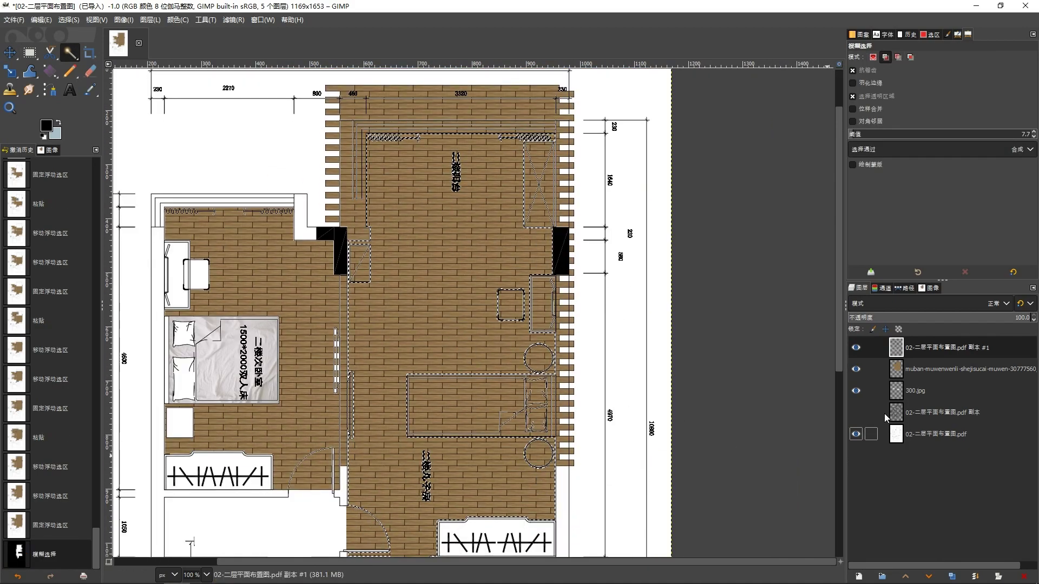
pyautogui.click(894, 378)
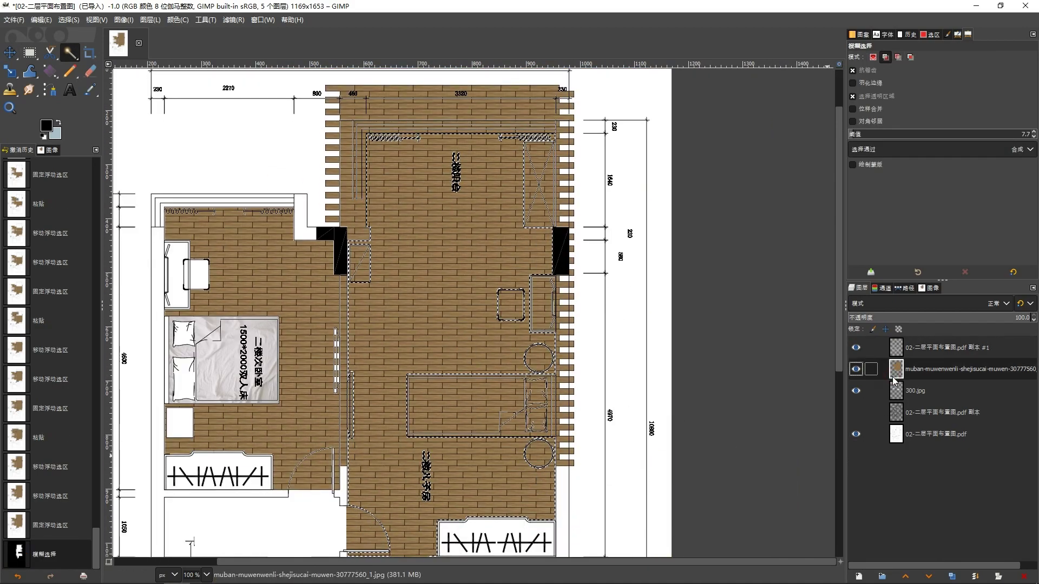
pyautogui.click(912, 353)
pyautogui.click(468, 489)
pyautogui.scroll(-2, 468, 489)
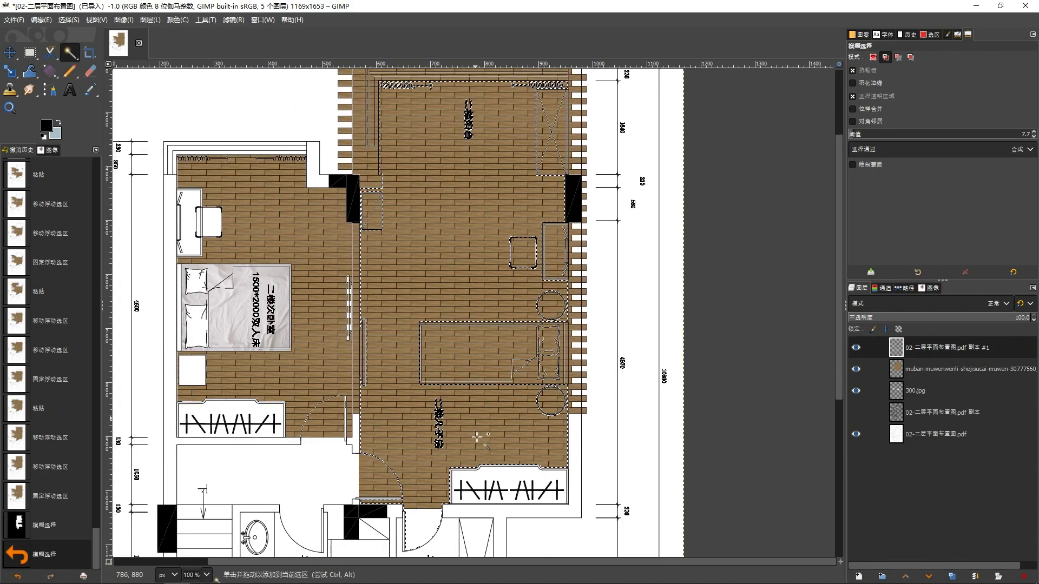
pyautogui.hotkey('ctrl', 'z')
# Add the son's bedroom door swing, the passage, the second bedroom's door swing and the second bedroom's floor to the selection
pyautogui.click(379, 482)
pyautogui.click(328, 474)
pyautogui.click(333, 419)
pyautogui.click(299, 364)
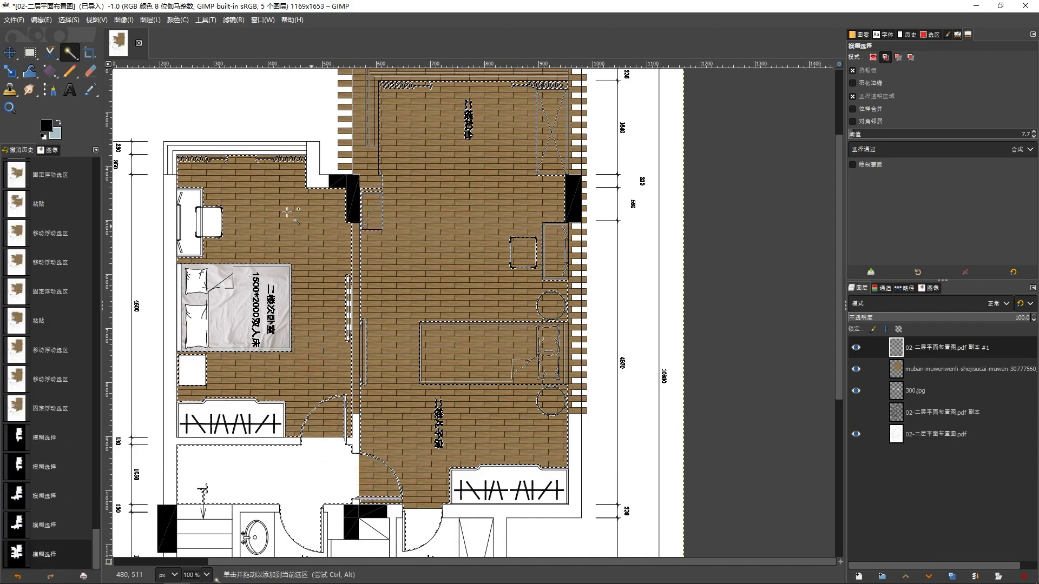
# Add the narrow floor areas behind the window curtains of the second bedroom to the selection
pyautogui.scroll(2, 260, 195)
pyautogui.scroll(3, 278, 134)
pyautogui.click(270, 95)
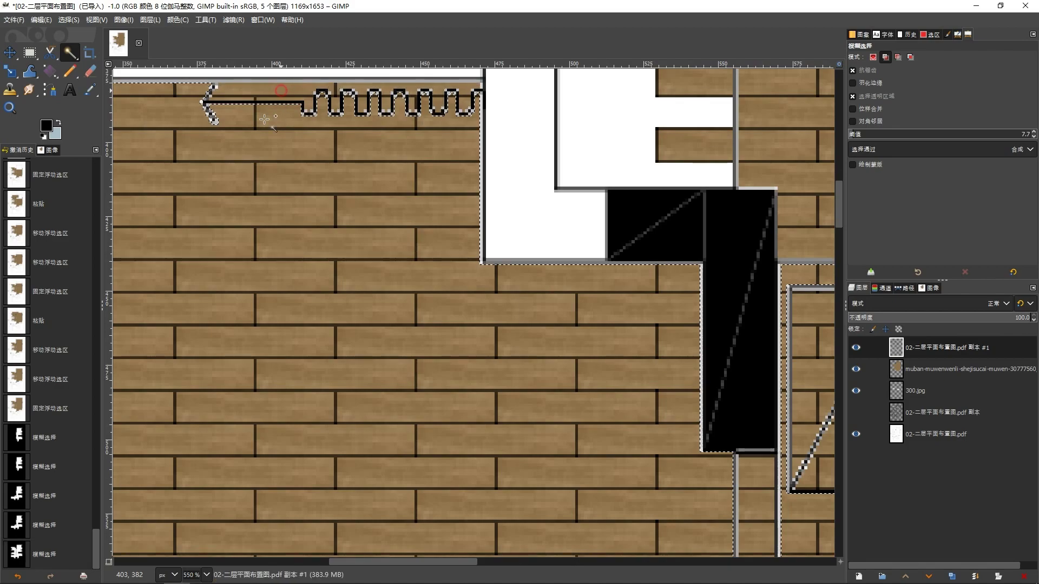
pyautogui.moveTo(220, 172); pyautogui.dragTo(498, 286)
pyautogui.keyDown('shift'); pyautogui.click(258, 204); pyautogui.keyUp('shift')
pyautogui.scroll(-5, 437, 352)
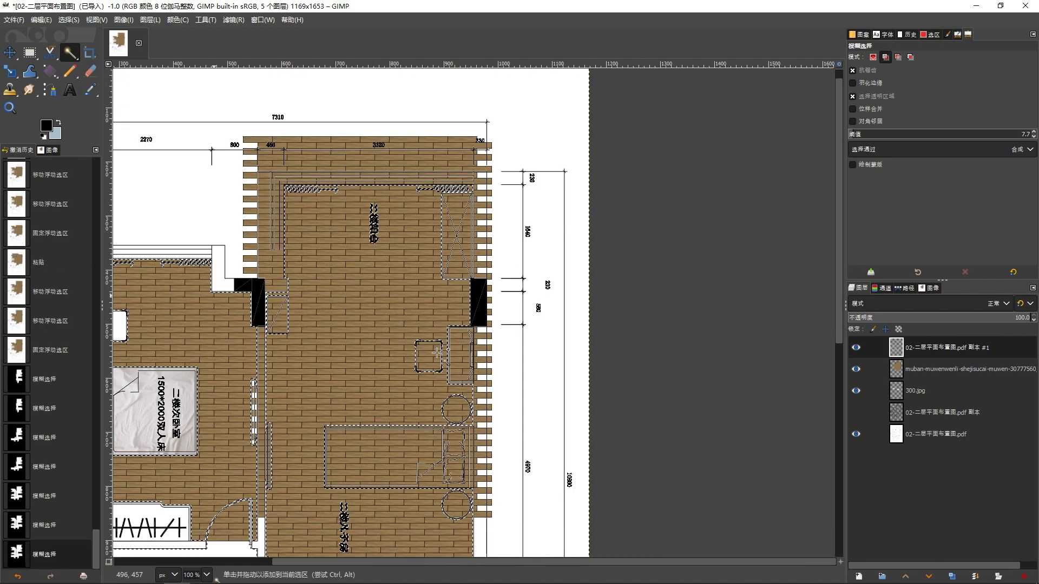
# Invert the selection, clear the surplus planks around the balcony, walls and furniture on the wood texture layer, and deselect
pyautogui.hotkey('ctrl', 'i')
pyautogui.click(897, 371)
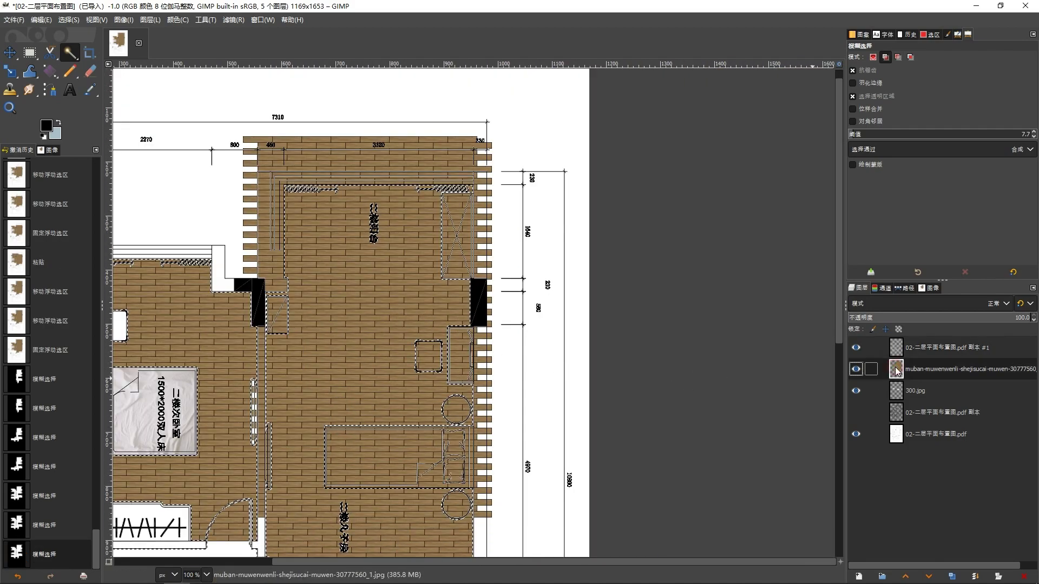
pyautogui.press('Delete')
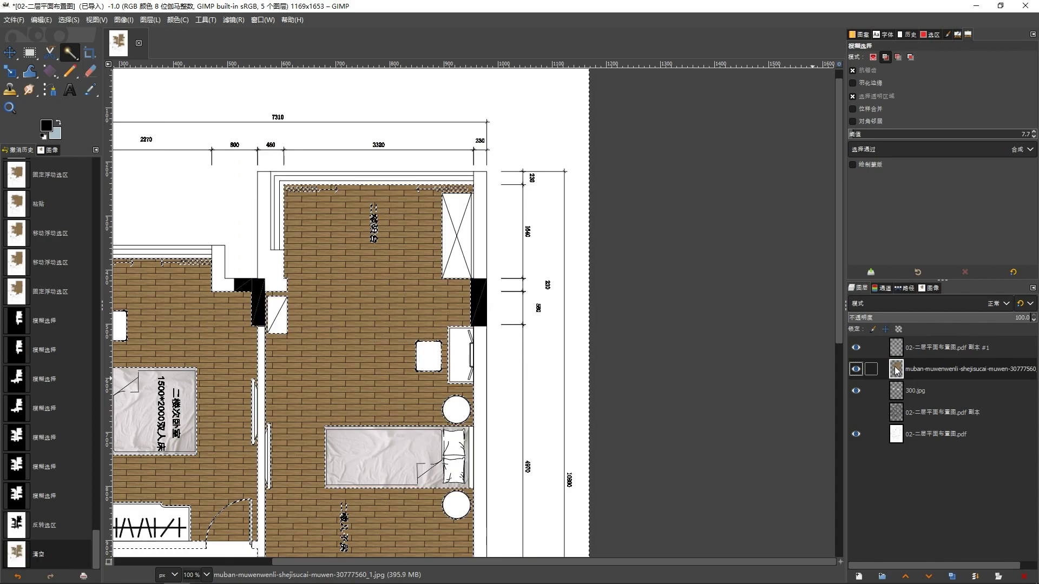
pyautogui.hotkey('ctrl', 'shift', 'a')
pyautogui.scroll(-5, 500, 330)
pyautogui.hscroll(-3, 500, 330)
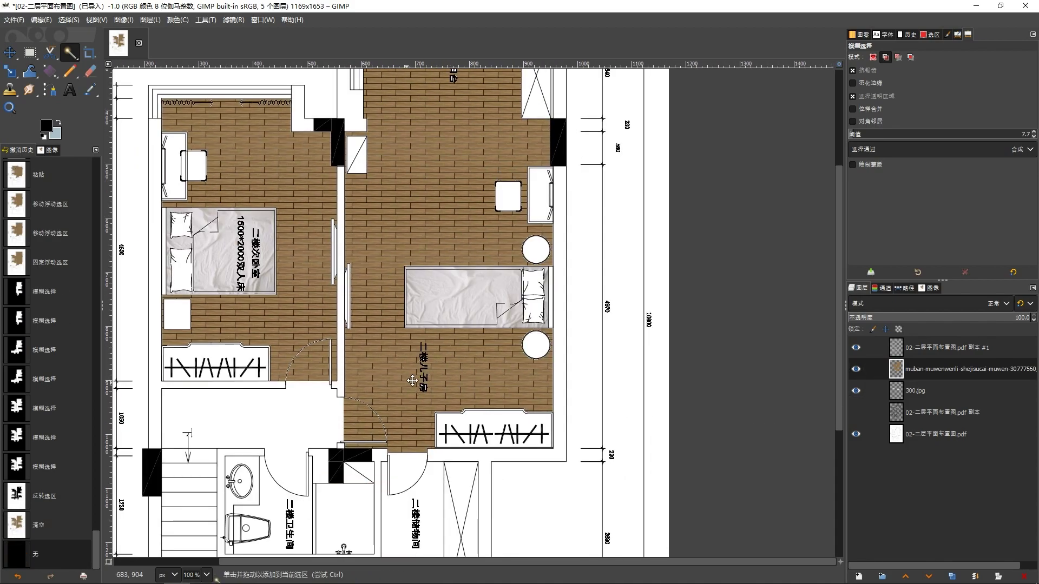
pyautogui.scroll(-2, 450, 348)
pyautogui.hscroll(-1, 451, 347)
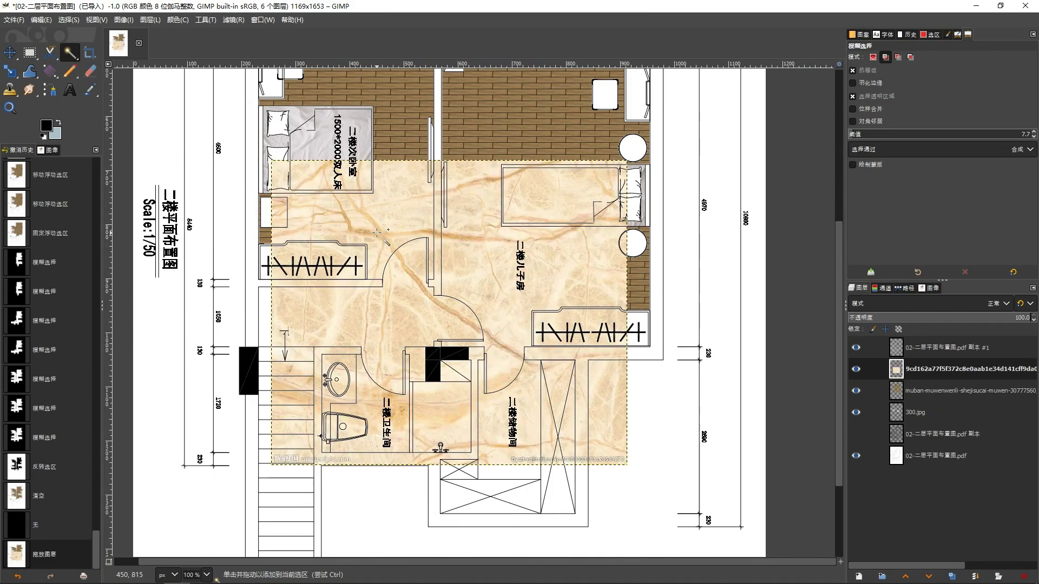
# Make a 35 × 35 px rectangular selection on the marble texture layer, near the second bedroom's door
pyautogui.press('r')
pyautogui.moveTo(373, 232); pyautogui.dragTo(522, 293)
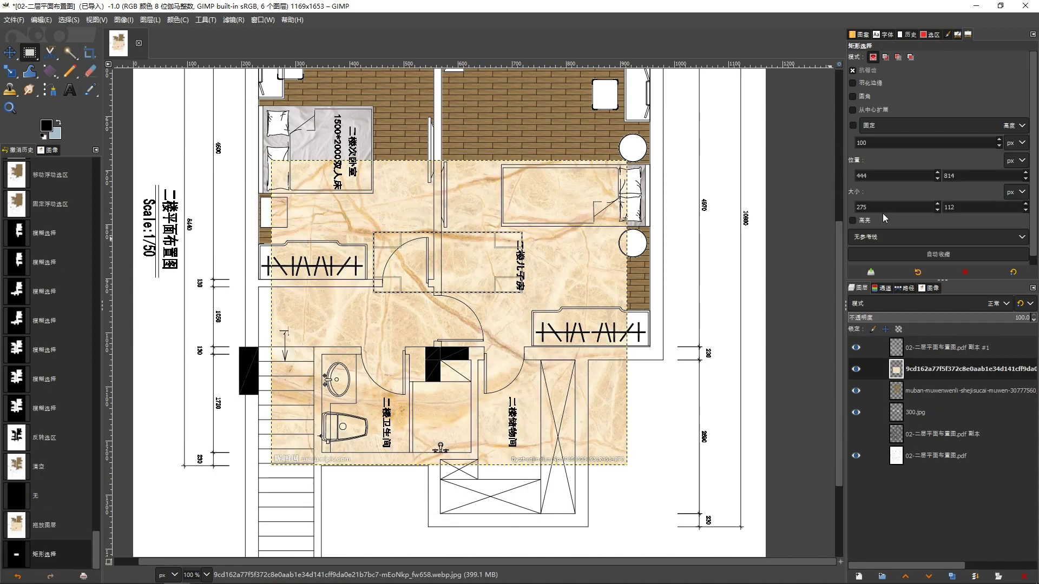
pyautogui.write('35')
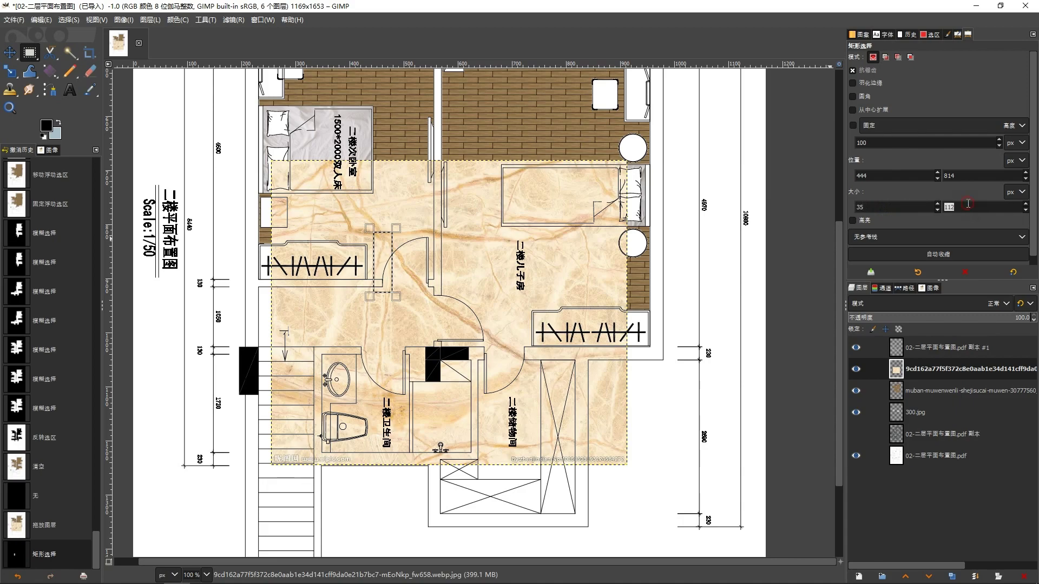
pyautogui.write('35')
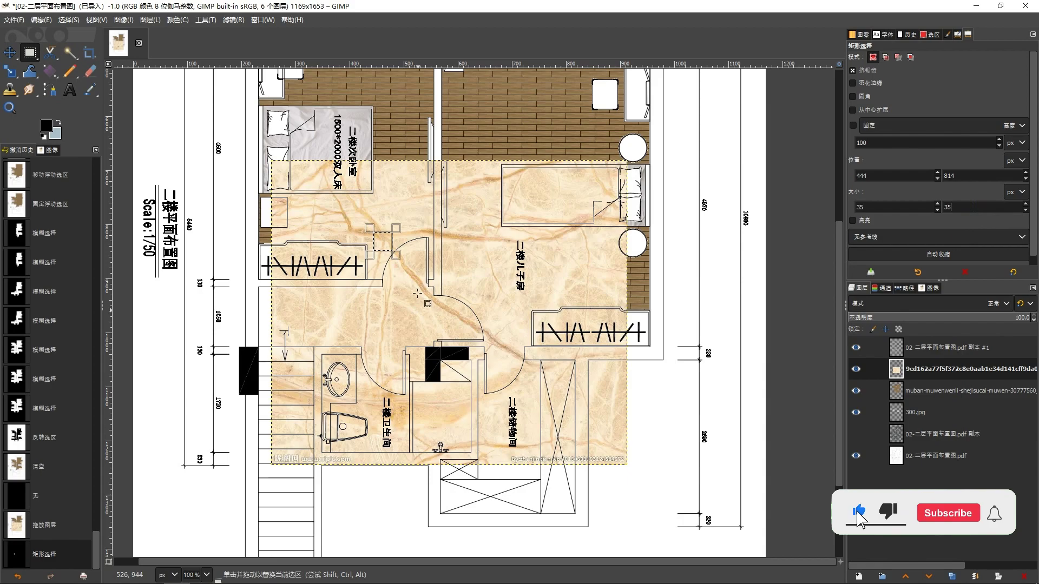
# Outline all four sides of the square selection with straight black 1 px pencil lines
pyautogui.scroll(2, 227, 189)
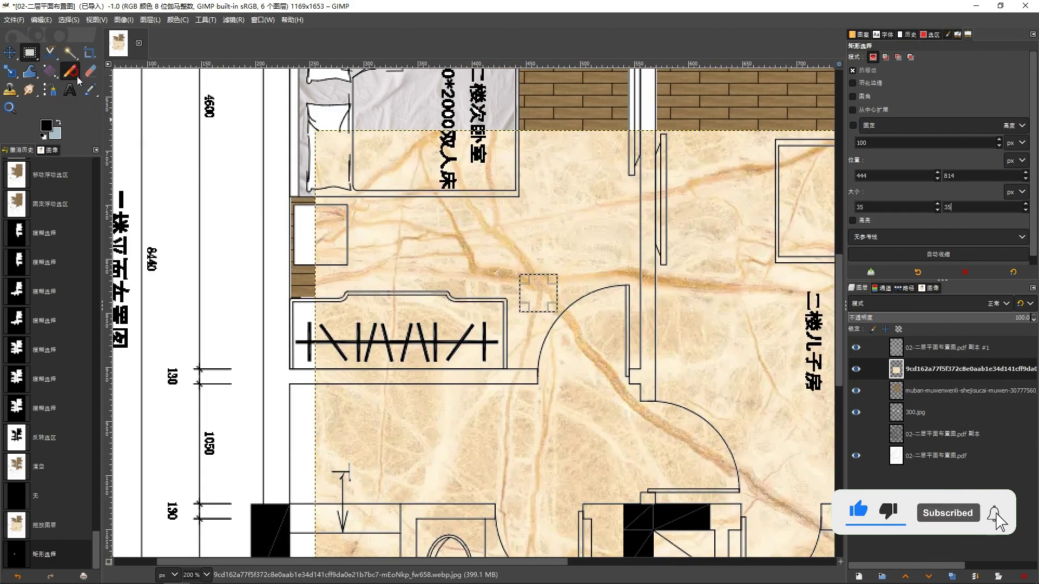
pyautogui.press('n')
pyautogui.scroll(3, 542, 289)
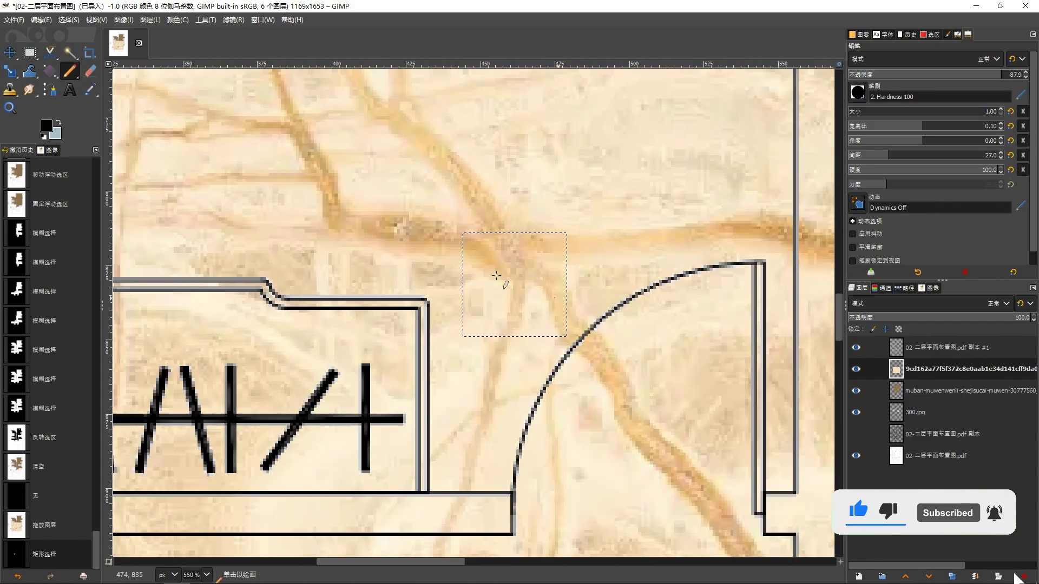
pyautogui.click(464, 234)
pyautogui.keyDown('ctrl'); pyautogui.keyDown('shift'); pyautogui.click(456, 334); pyautogui.keyUp('shift'); pyautogui.keyUp('ctrl')
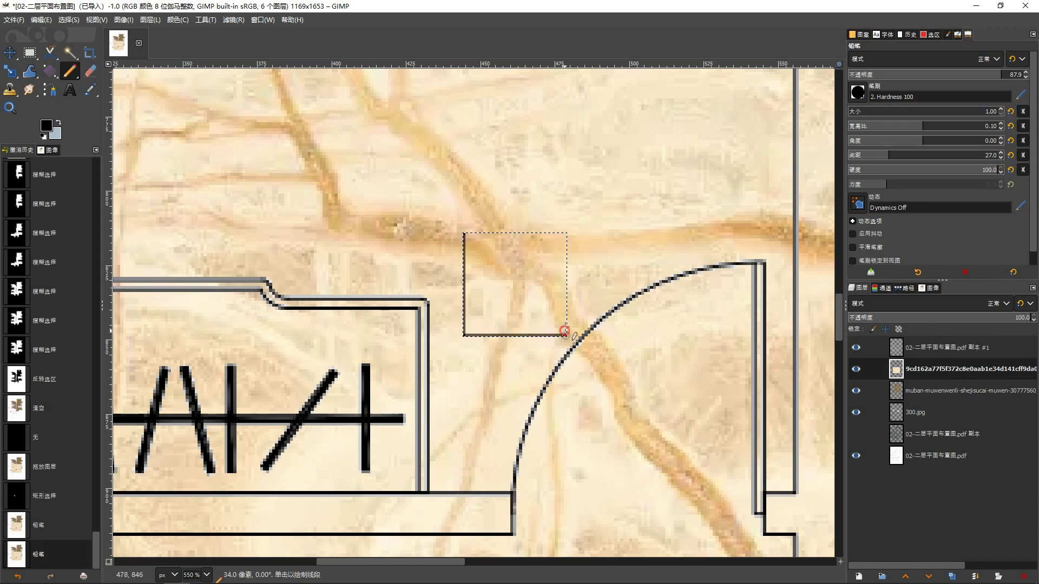
pyautogui.keyDown('ctrl'); pyautogui.keyDown('shift'); pyautogui.click(565, 332); pyautogui.keyUp('shift'); pyautogui.keyUp('ctrl')
pyautogui.keyDown('ctrl'); pyautogui.keyDown('shift'); pyautogui.click(565, 234); pyautogui.keyUp('shift'); pyautogui.keyUp('ctrl')
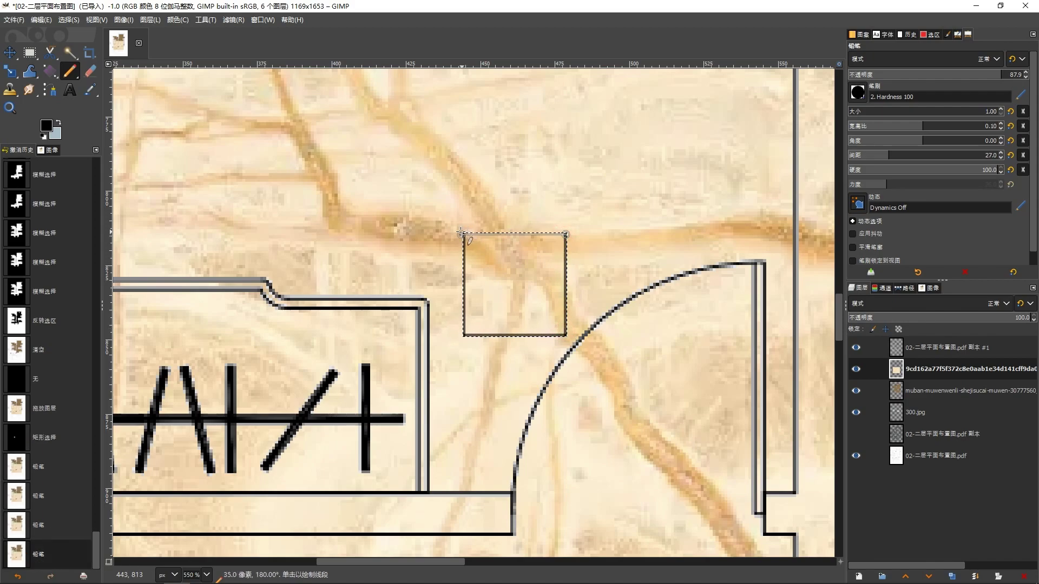
pyautogui.keyDown('ctrl'); pyautogui.keyDown('shift'); pyautogui.click(464, 233); pyautogui.keyUp('shift'); pyautogui.keyUp('ctrl')
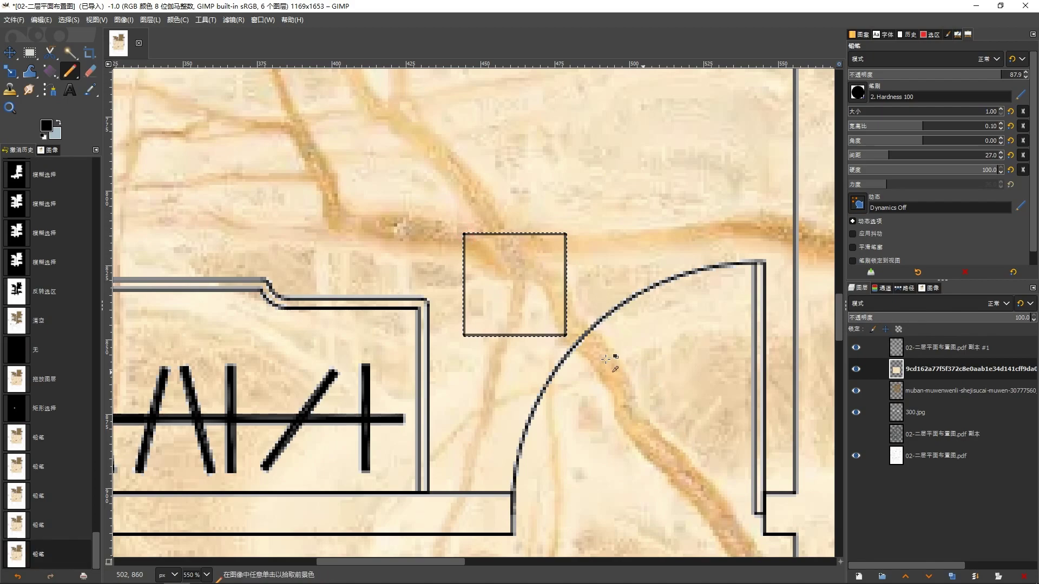
# Add an alpha channel to the marble layer and clear everything outside the outlined square tile
pyautogui.scroll(-2, 605, 360)
pyautogui.hotkey('ctrl', 'i')
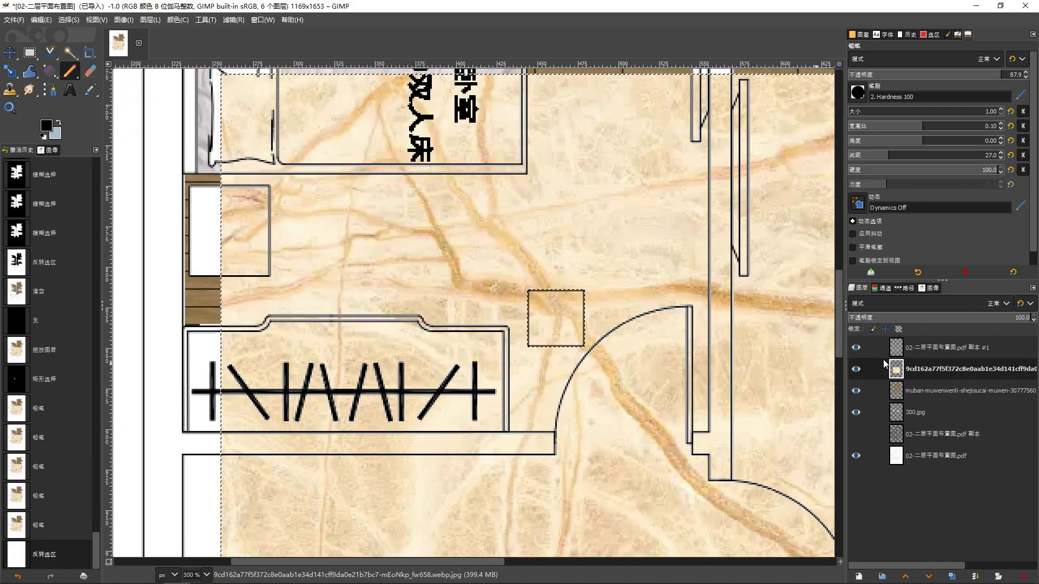
pyautogui.rightClick(898, 370)
pyautogui.click(920, 335)
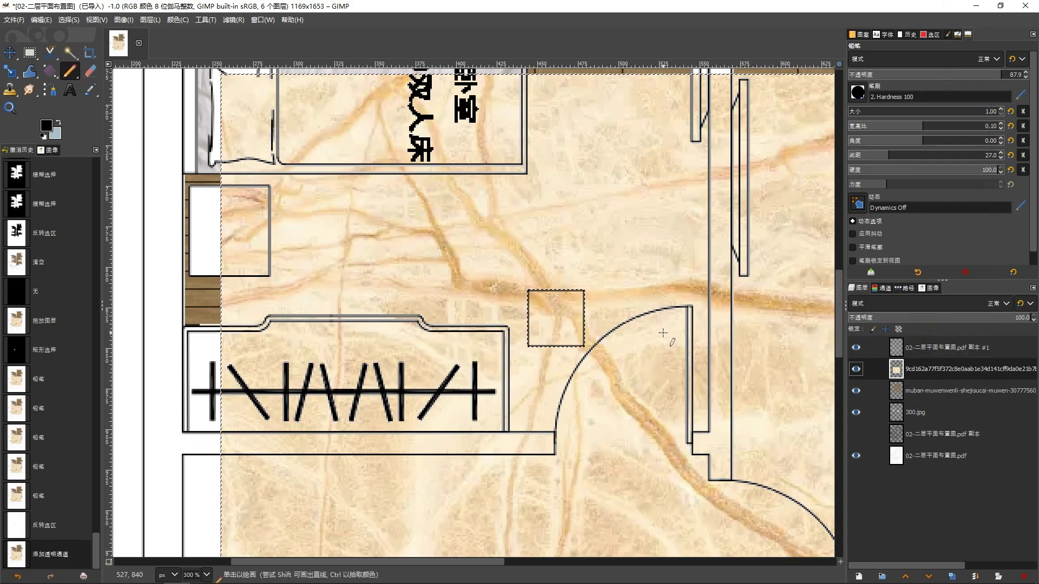
pyautogui.press('Delete')
# Move the marble tile into the passage corner above the stairs, flush with the wall lines
pyautogui.scroll(-1, 663, 333)
pyautogui.press('m')
pyautogui.moveTo(592, 325); pyautogui.dragTo(475, 449)
pyautogui.moveTo(491, 483); pyautogui.dragTo(425, 447)
pyautogui.scroll(2, 450, 453)
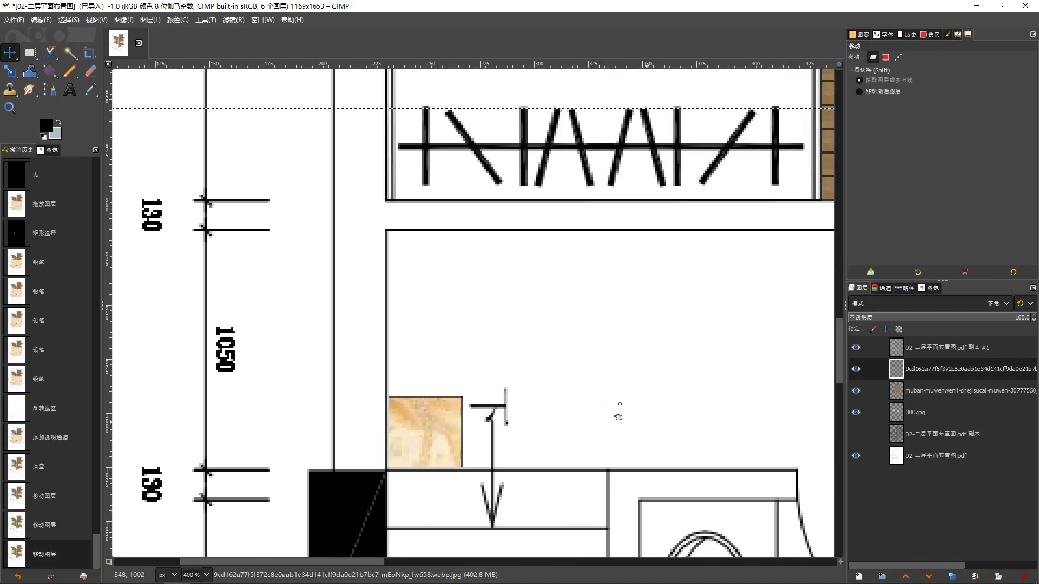
# Copy the marble tile, paste it flush beside the first one in the passage, and anchor it
pyautogui.scroll(-2, 598, 404)
pyautogui.moveTo(573, 381); pyautogui.dragTo(510, 329)
pyautogui.hotkey('ctrl', 'c')
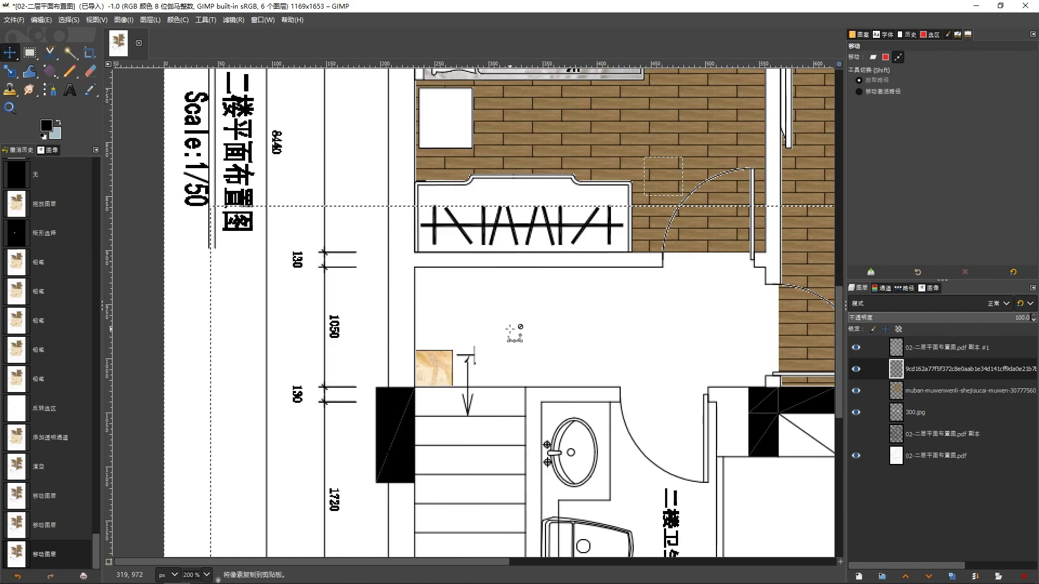
pyautogui.hotkey('ctrl', 'v')
pyautogui.moveTo(440, 374); pyautogui.dragTo(470, 363)
pyautogui.press('Up')
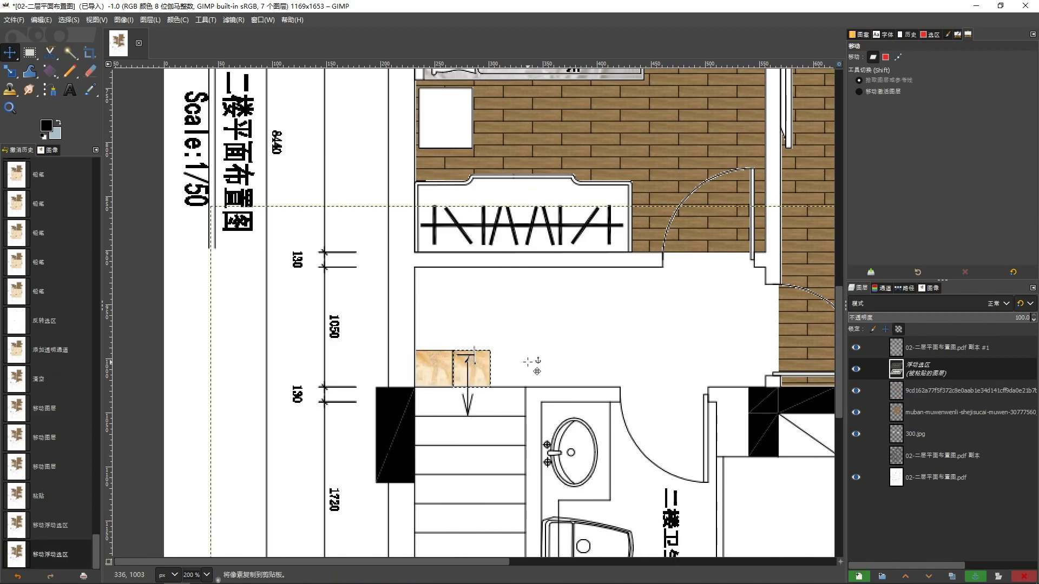
pyautogui.click(528, 362)
# Paste a two-tile strip at the end of the passage row, extending it to four tiles, and anchor it
pyautogui.moveTo(599, 354); pyautogui.dragTo(499, 317)
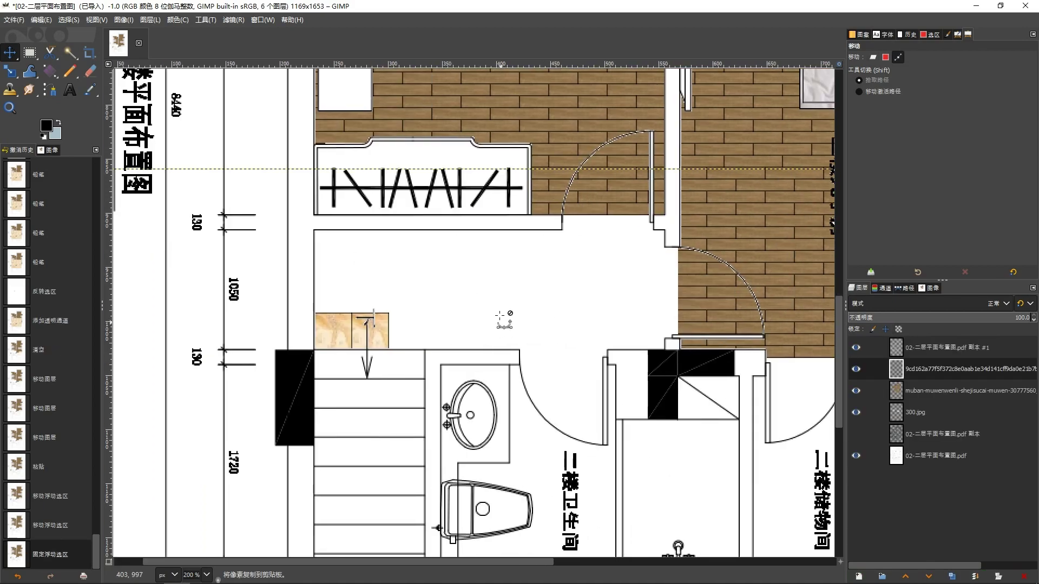
pyautogui.hotkey('ctrl', 'v')
pyautogui.moveTo(366, 337); pyautogui.dragTo(441, 340)
pyautogui.press('Up')
pyautogui.press('Up')
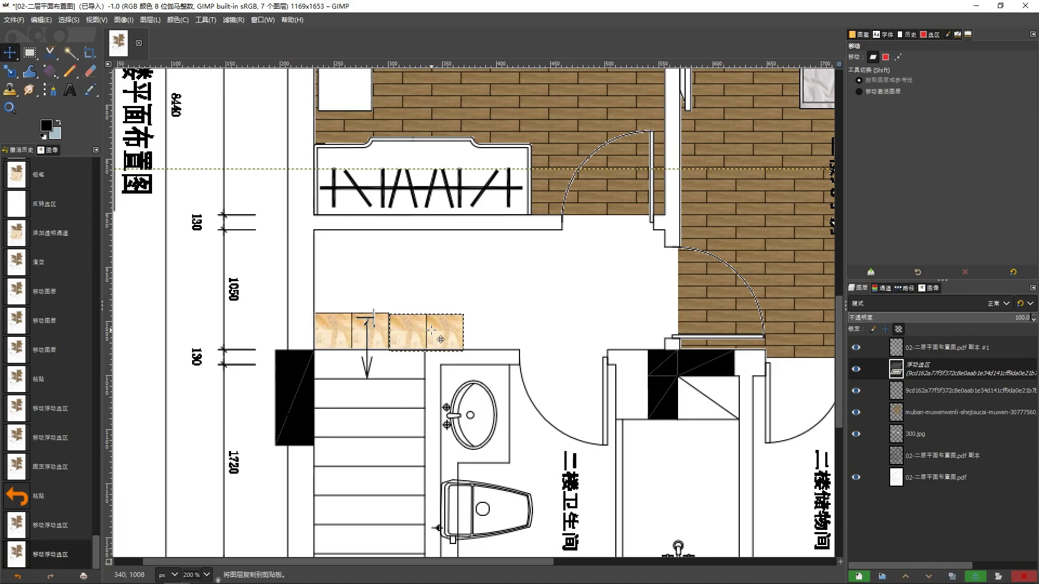
pyautogui.click(492, 324)
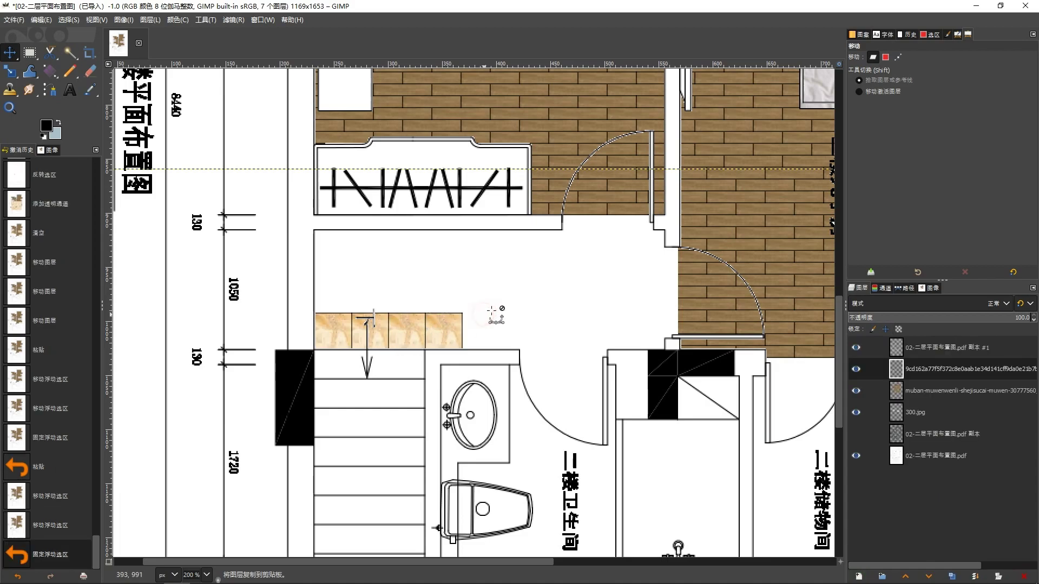
# Paste a four-tile strip flush against the end of the passage row and anchor it, making eight tiles
pyautogui.keyDown('ctrl'); pyautogui.scroll(-1, 441, 330); pyautogui.keyUp('ctrl')
pyautogui.hotkey('ctrl', 'v')
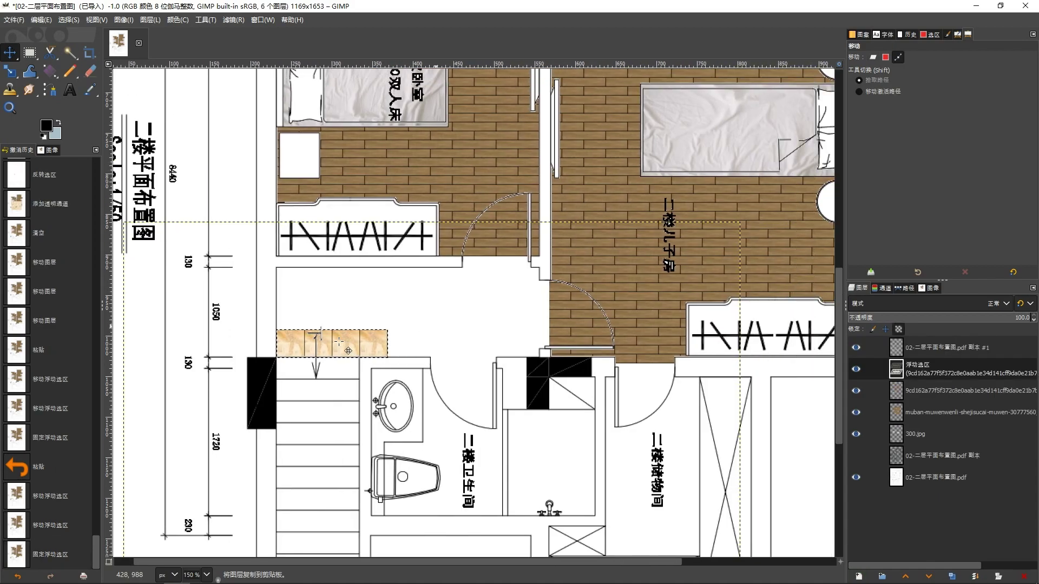
pyautogui.moveTo(448, 342); pyautogui.dragTo(449, 343)
pyautogui.keyDown('ctrl'); pyautogui.scroll(2, 427, 350); pyautogui.keyUp('ctrl')
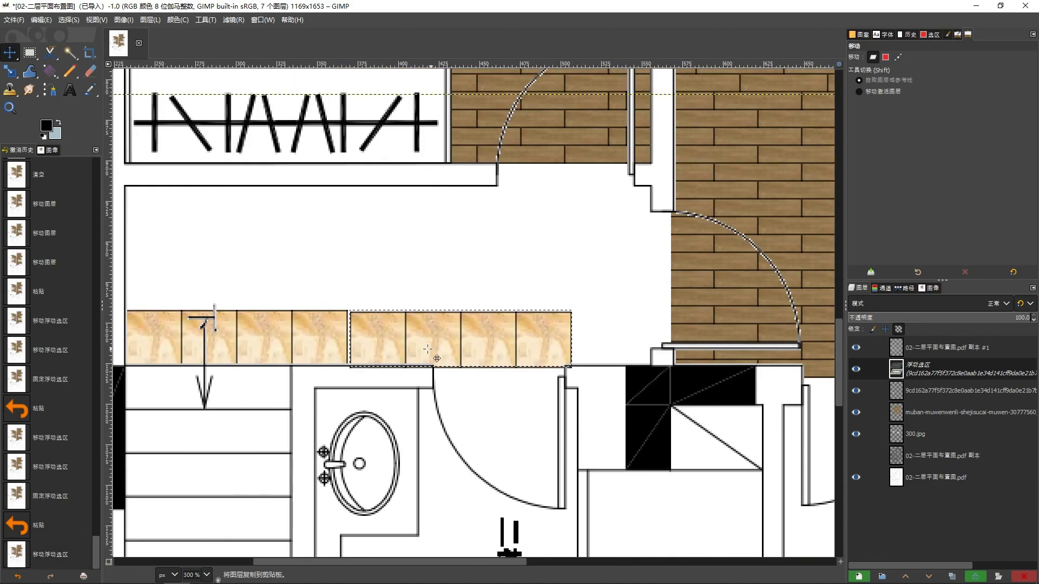
pyautogui.press('Left')
pyautogui.press('Up')
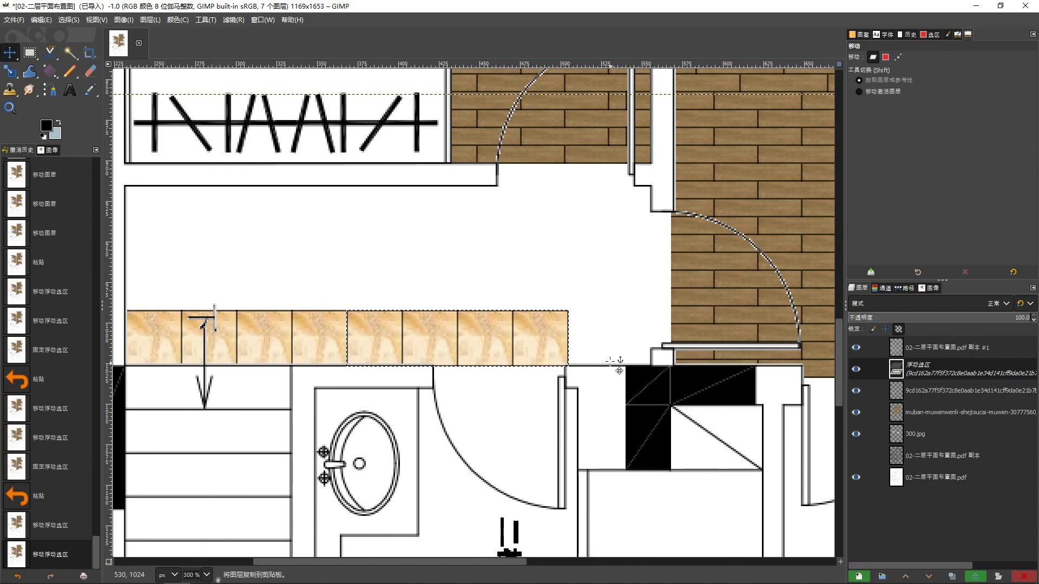
pyautogui.click(602, 350)
pyautogui.keyDown('ctrl'); pyautogui.scroll(-1, 603, 364); pyautogui.keyUp('ctrl')
pyautogui.moveTo(632, 384); pyautogui.dragTo(398, 336)
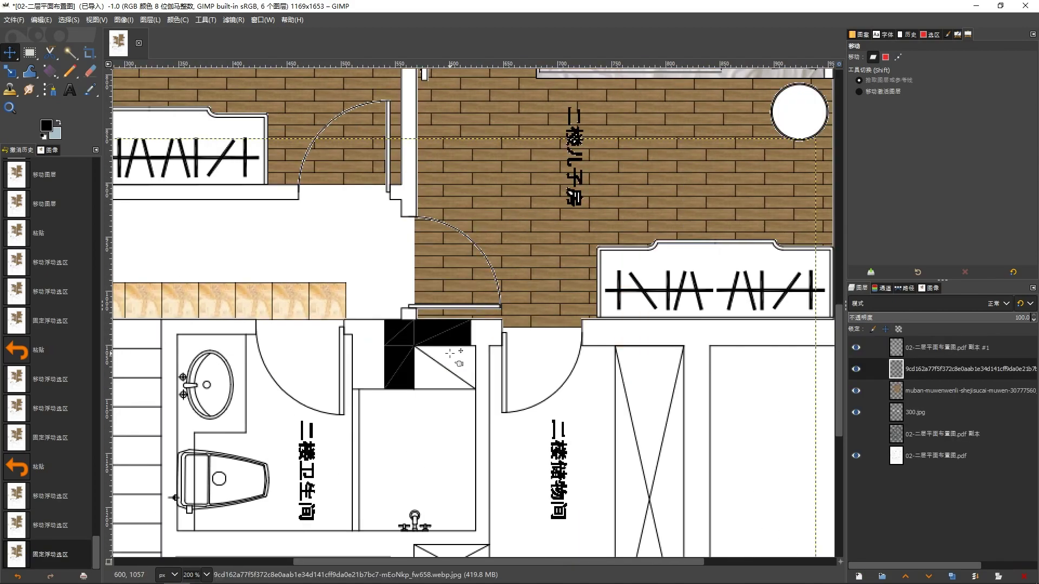
# Paste a four-tile strip into the storage room's corner behind the door, flush with the walls, and anchor it
pyautogui.hotkey('ctrl', 'v')
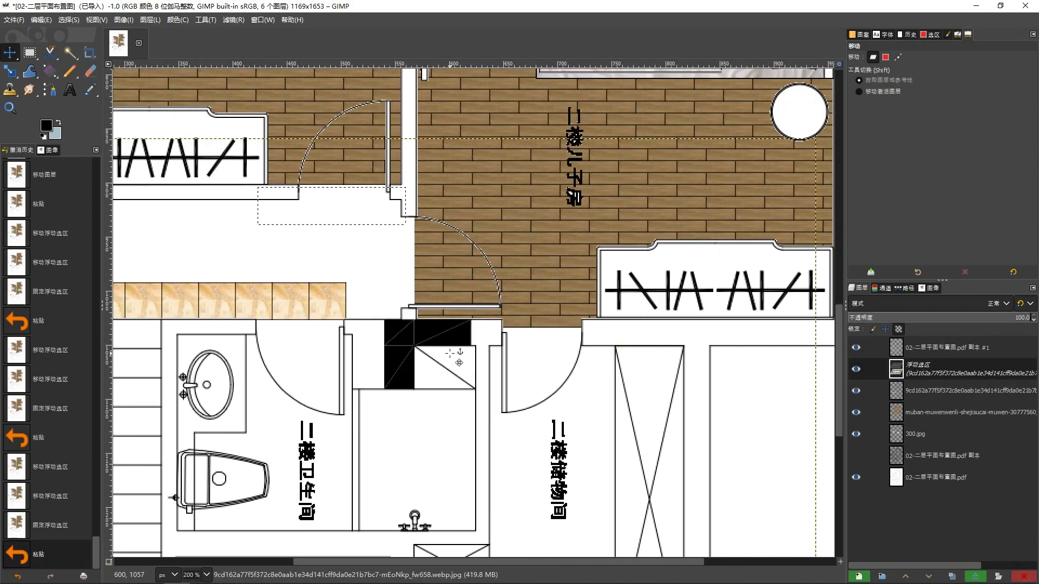
pyautogui.keyDown('ctrl'); pyautogui.scroll(-2, 430, 324); pyautogui.keyUp('ctrl')
pyautogui.moveTo(399, 278); pyautogui.dragTo(457, 321)
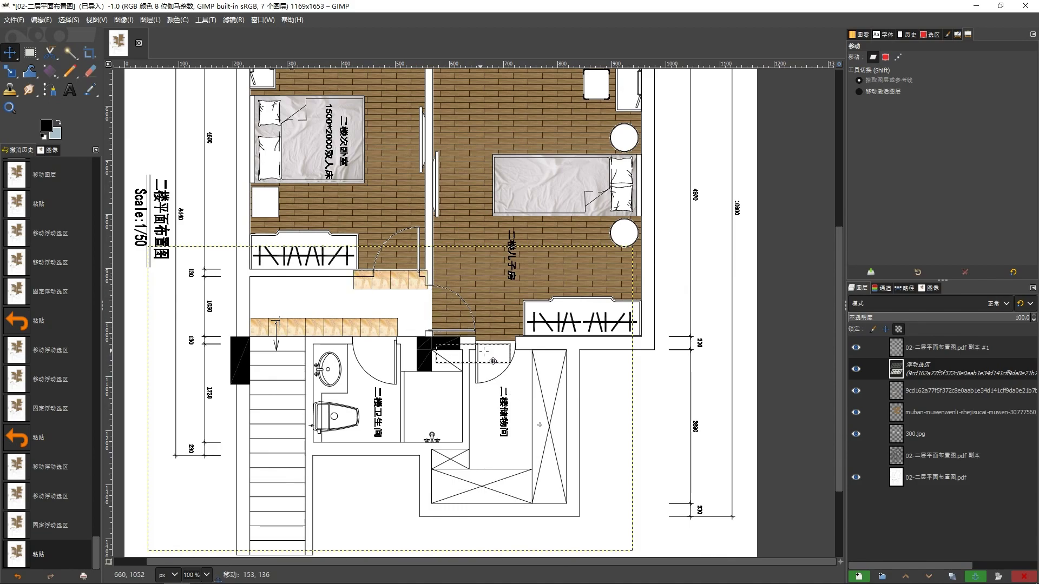
pyautogui.moveTo(499, 357); pyautogui.dragTo(499, 357)
pyautogui.scroll(2, 498, 357)
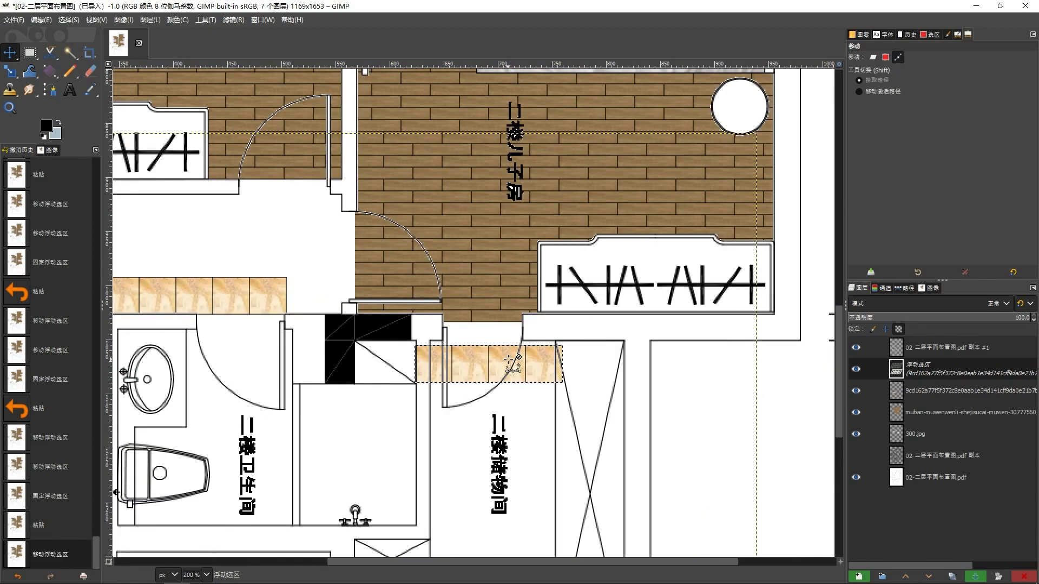
pyautogui.press('Right')
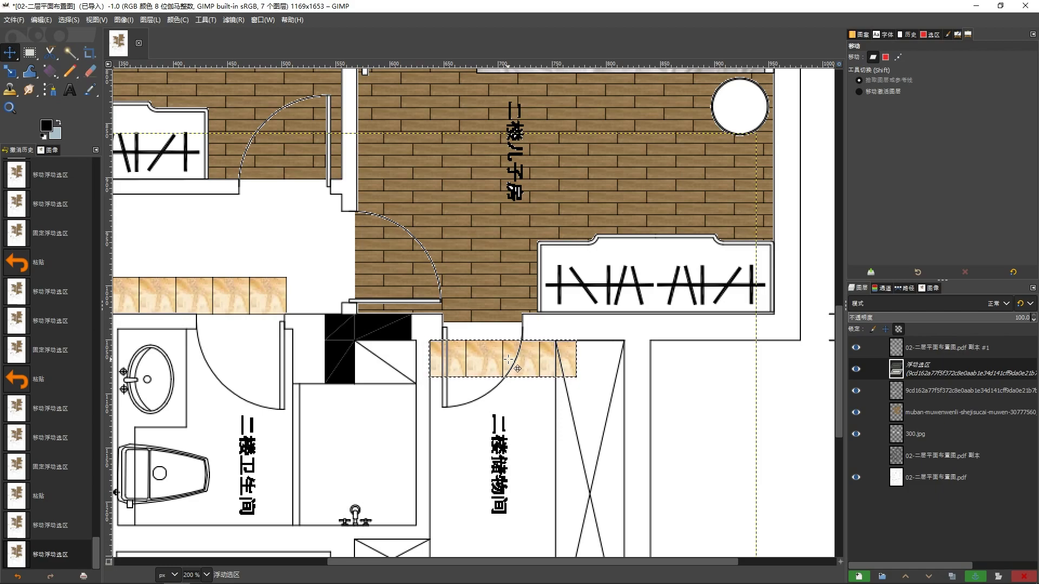
pyautogui.click(503, 423)
# Paste a second four-tile row flush beneath the first one in the storage room and anchor it
pyautogui.scroll(-2, 541, 368)
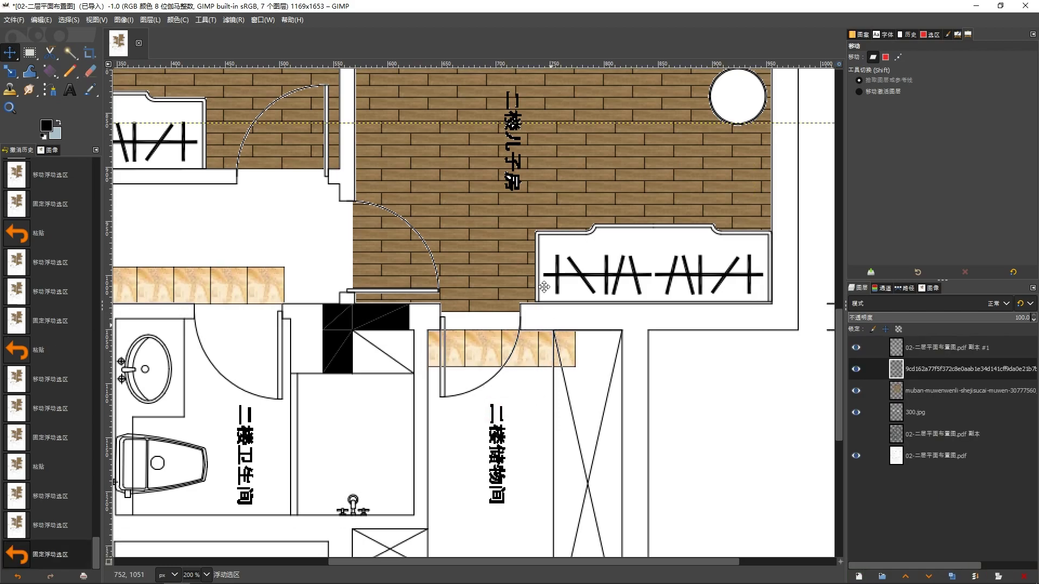
pyautogui.hotkey('ctrl', 'v')
pyautogui.scroll(-2, 541, 352)
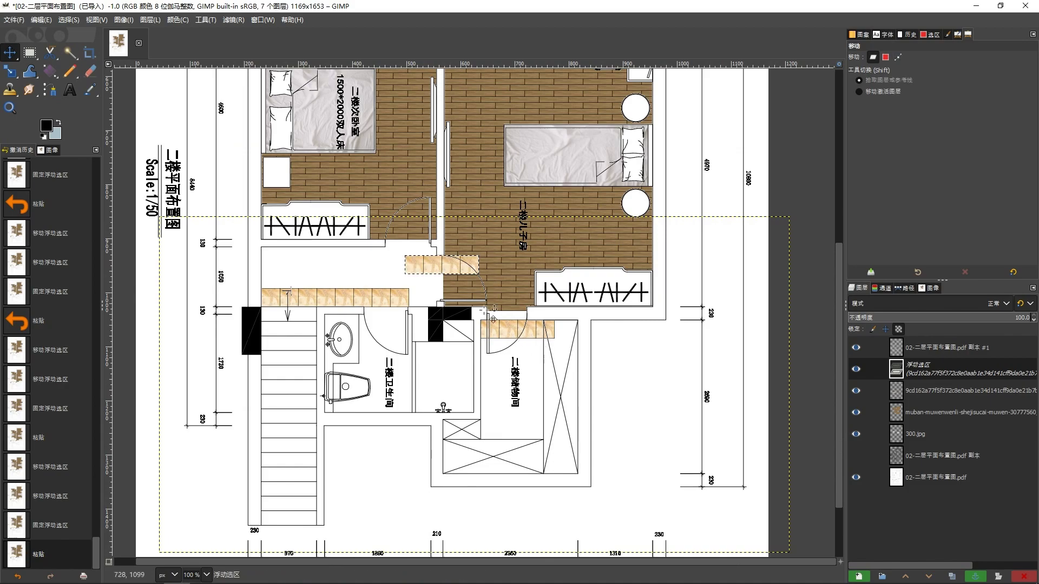
pyautogui.moveTo(558, 377); pyautogui.dragTo(592, 439)
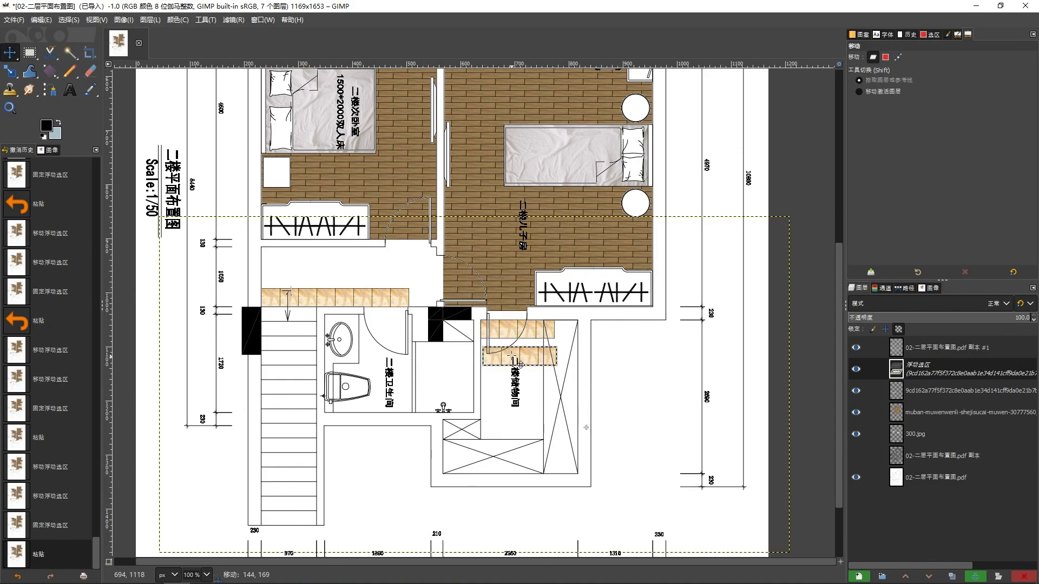
pyautogui.scroll(2, 512, 357)
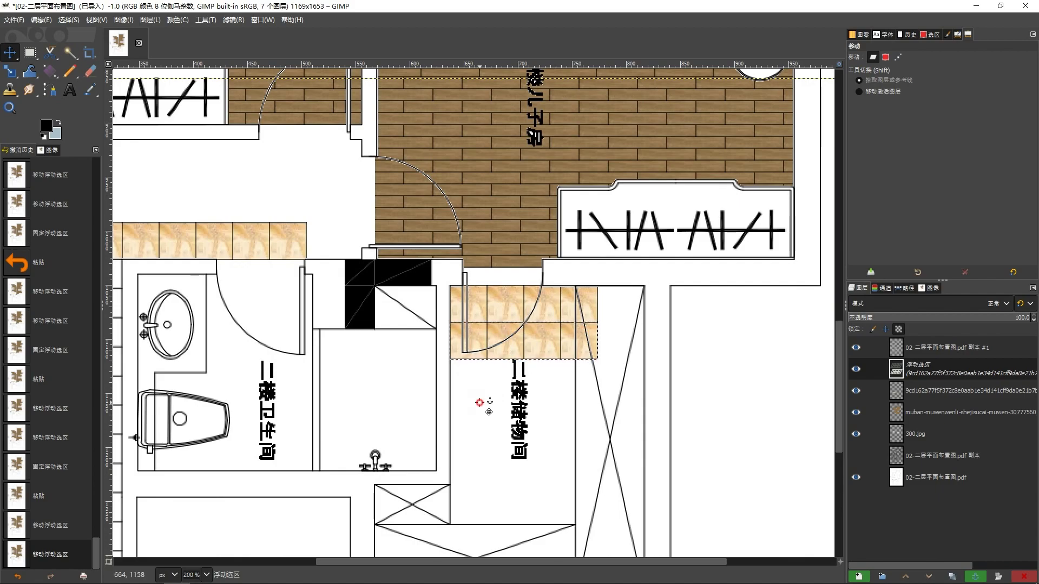
pyautogui.hotkey('ctrl', 'h')
# Add a third four-tile marble row directly below the second row in the storage room and anchor it
pyautogui.scroll(-1, 480, 402)
pyautogui.hotkey('ctrl', 'v')
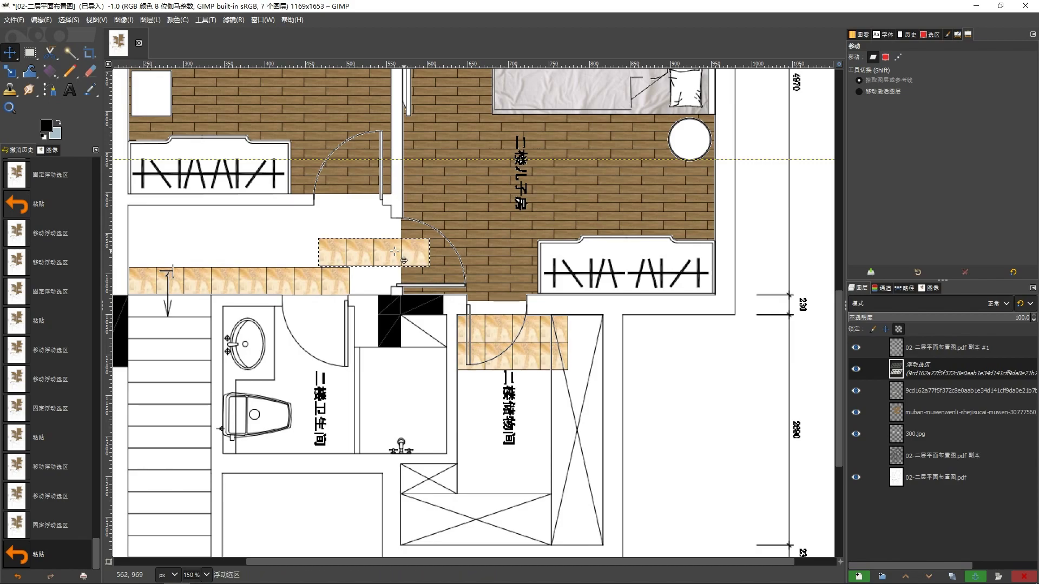
pyautogui.moveTo(474, 360); pyautogui.dragTo(576, 468)
pyautogui.moveTo(525, 374); pyautogui.dragTo(542, 389)
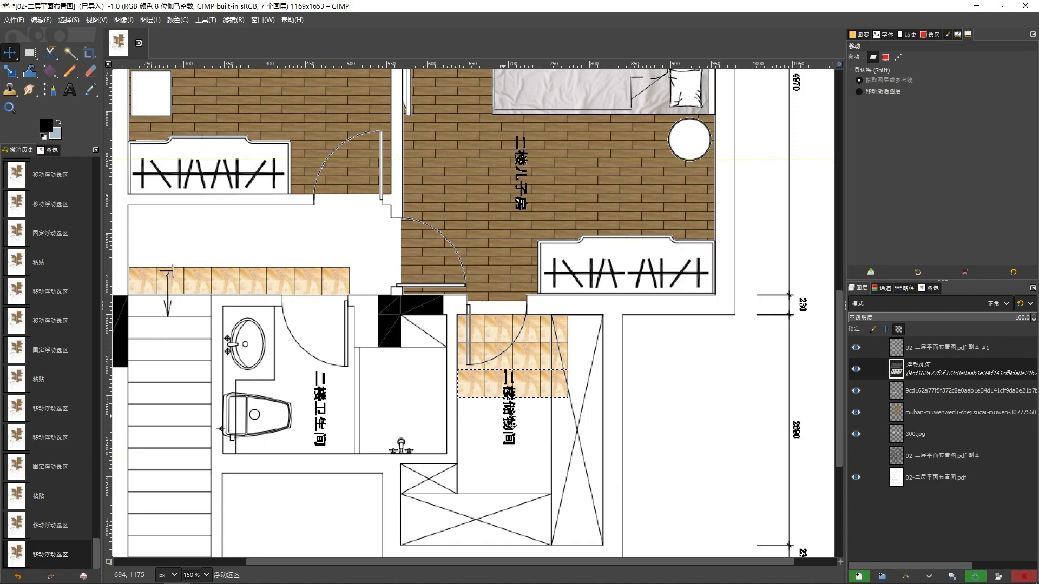
pyautogui.hotkey('ctrl', 'h')
# Paste a fourth four-tile row in the storage room, nudge it flush with the third row, and anchor it
pyautogui.scroll(-2, 476, 320)
pyautogui.hotkey('ctrl', 'v')
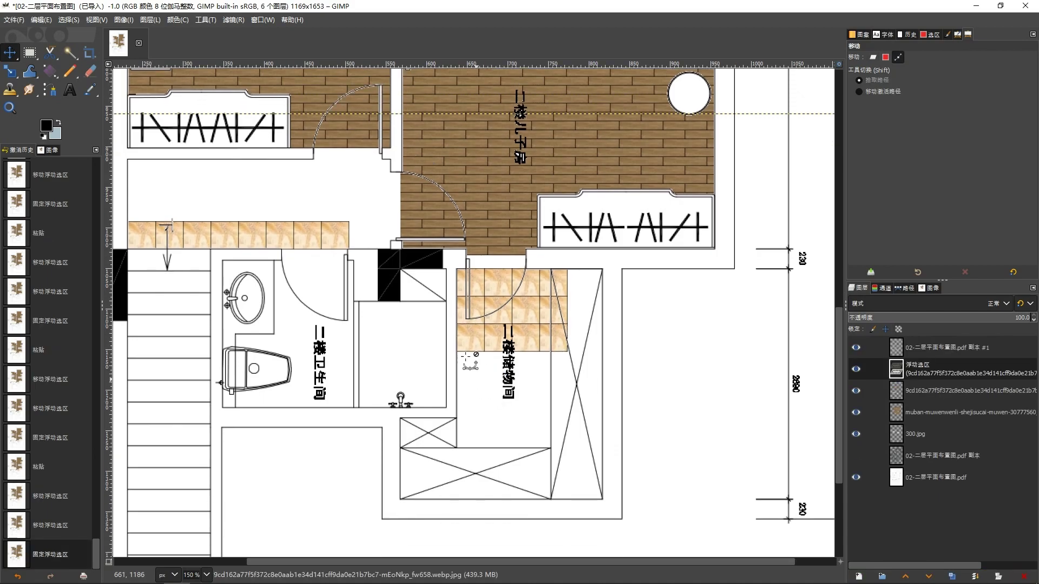
pyautogui.moveTo(415, 244); pyautogui.dragTo(531, 369)
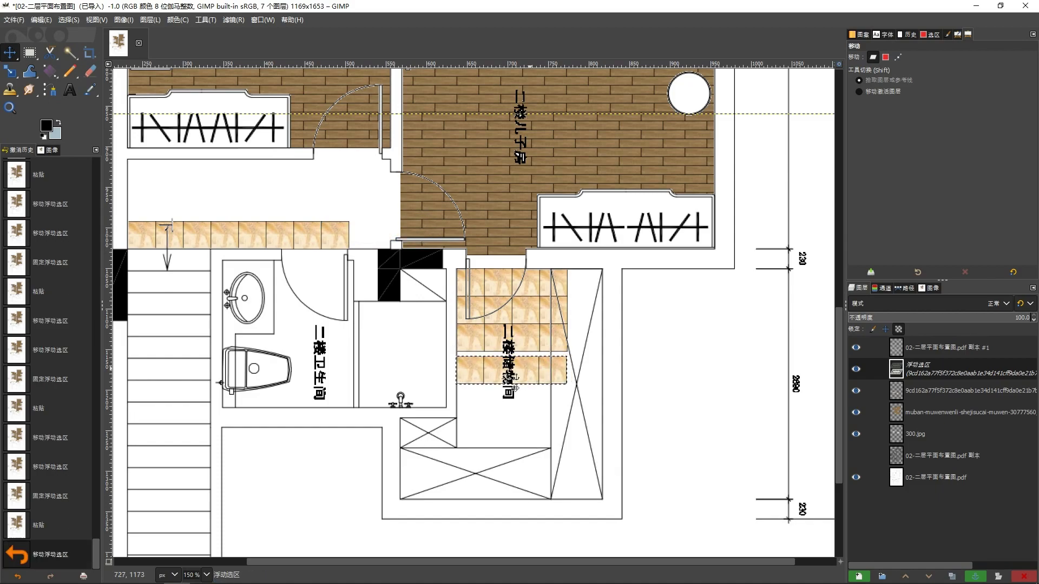
pyautogui.scroll(3, 480, 389)
pyautogui.press('Right')
pyautogui.press('Up')
pyautogui.press('Up')
pyautogui.press('Up')
pyautogui.press('Up')
pyautogui.press('Up')
pyautogui.press('Up')
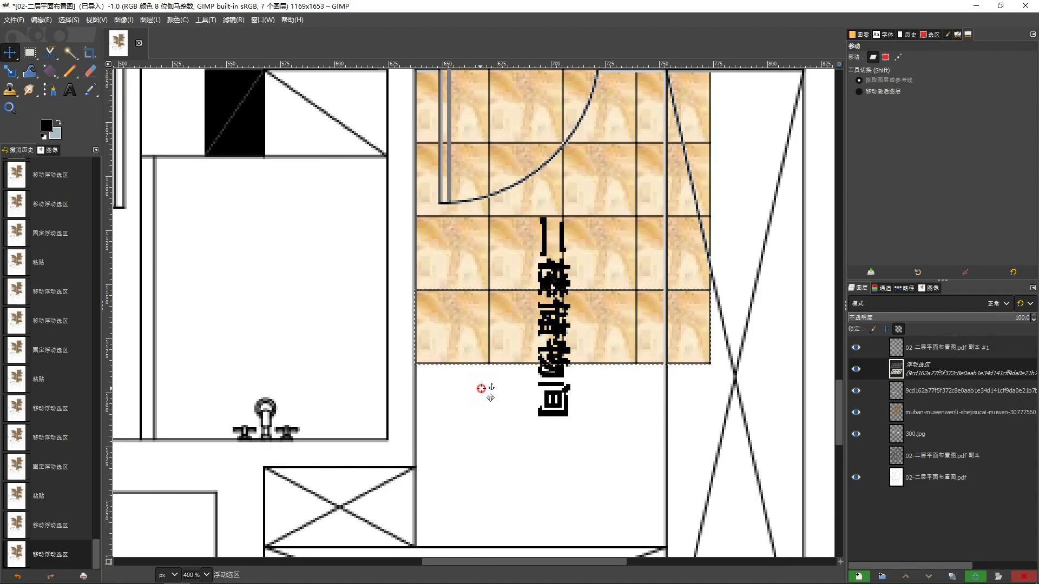
pyautogui.hotkey('ctrl', 'h')
# Paste a fifth four-tile marble row in the storage room, nudge it flush beneath the fourth row, and anchor it
pyautogui.press('1')
pyautogui.hotkey('ctrl', 'v')
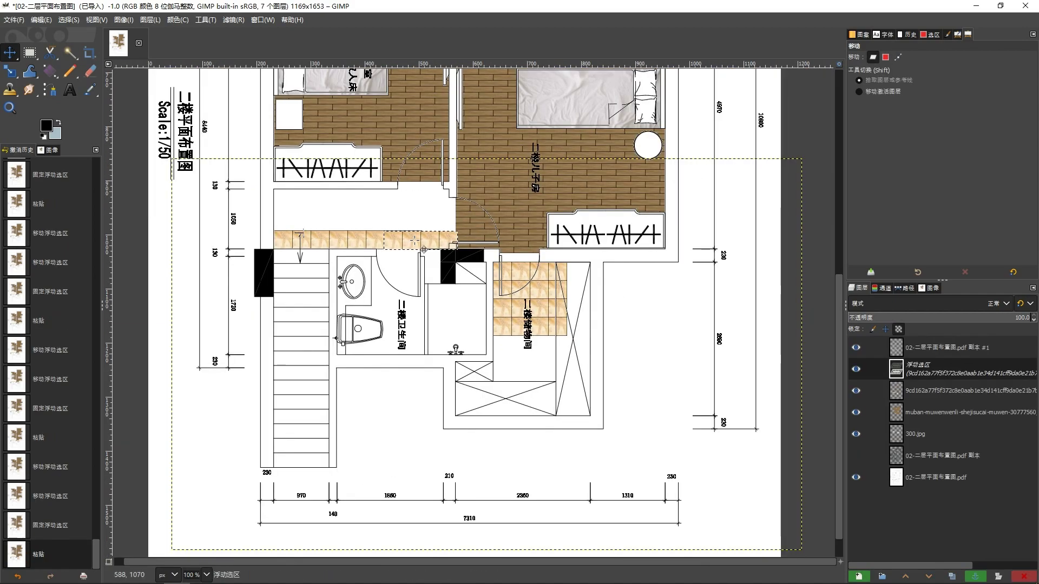
pyautogui.moveTo(421, 248); pyautogui.dragTo(518, 351)
pyautogui.press('2')
pyautogui.press('Left')
pyautogui.press('Left')
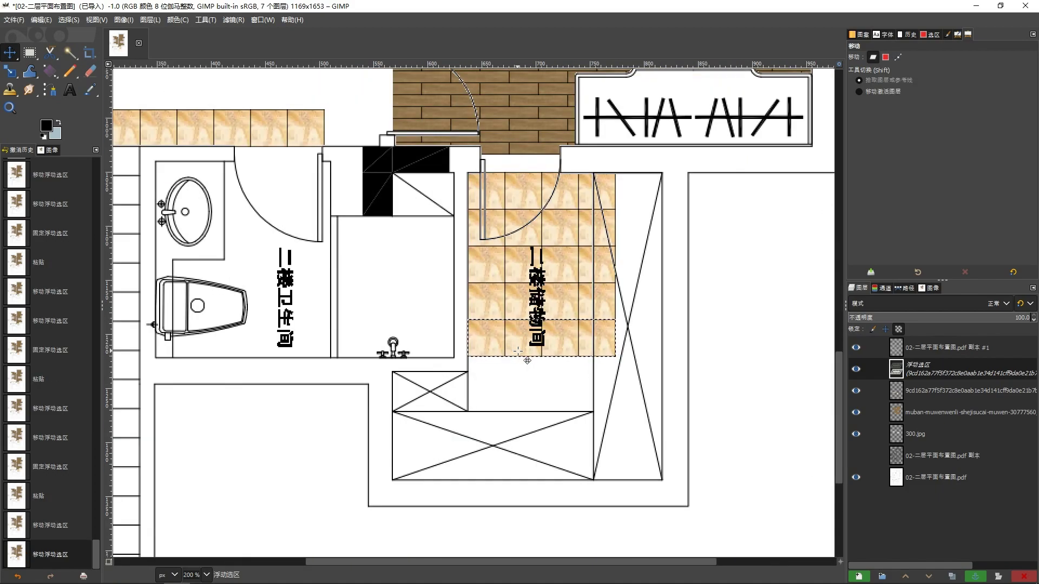
pyautogui.click(546, 383)
# Add a sixth four-tile marble row directly below the fifth row in the storage room and anchor it
pyautogui.hotkey('ctrl', 'v')
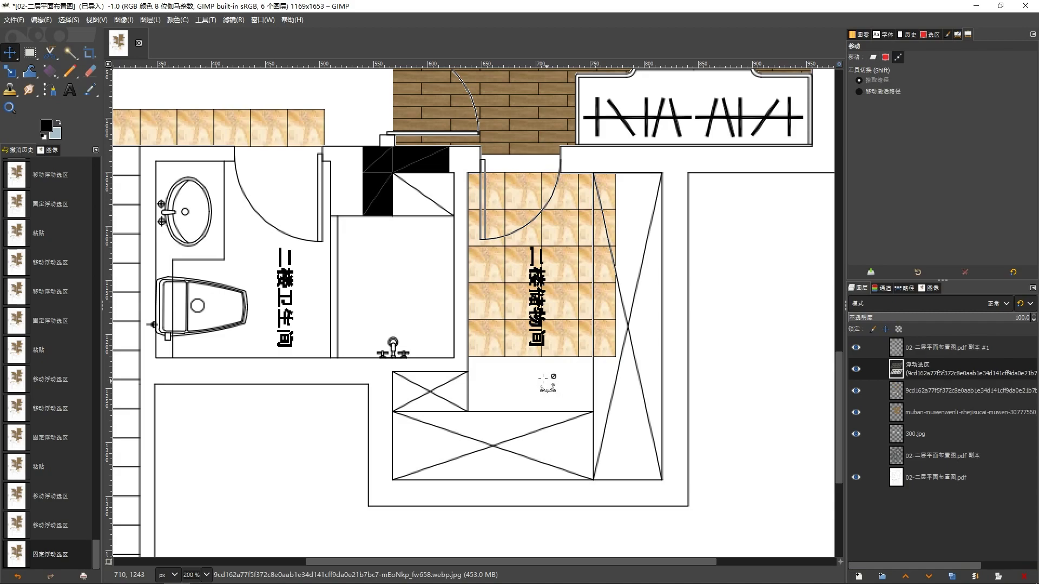
pyautogui.moveTo(346, 172); pyautogui.dragTo(541, 368)
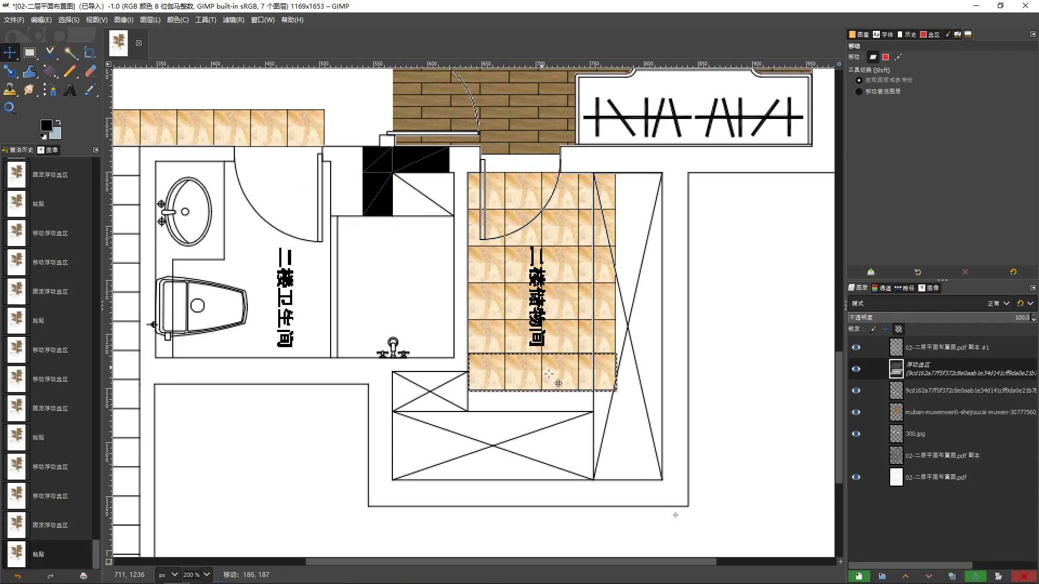
pyautogui.moveTo(548, 378); pyautogui.dragTo(548, 378)
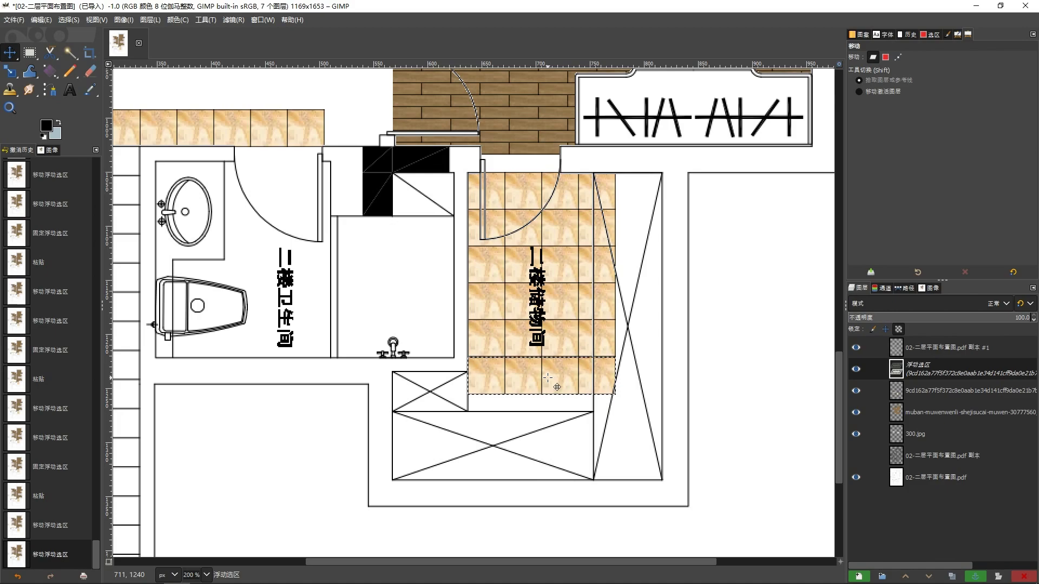
pyautogui.click(379, 291)
# Paste a seventh four-tile row in the storage room, overlapping the lower cabinet, nudge it against the sixth row, and anchor it
pyautogui.scroll(-1, 402, 288)
pyautogui.hotkey('ctrl', 'v')
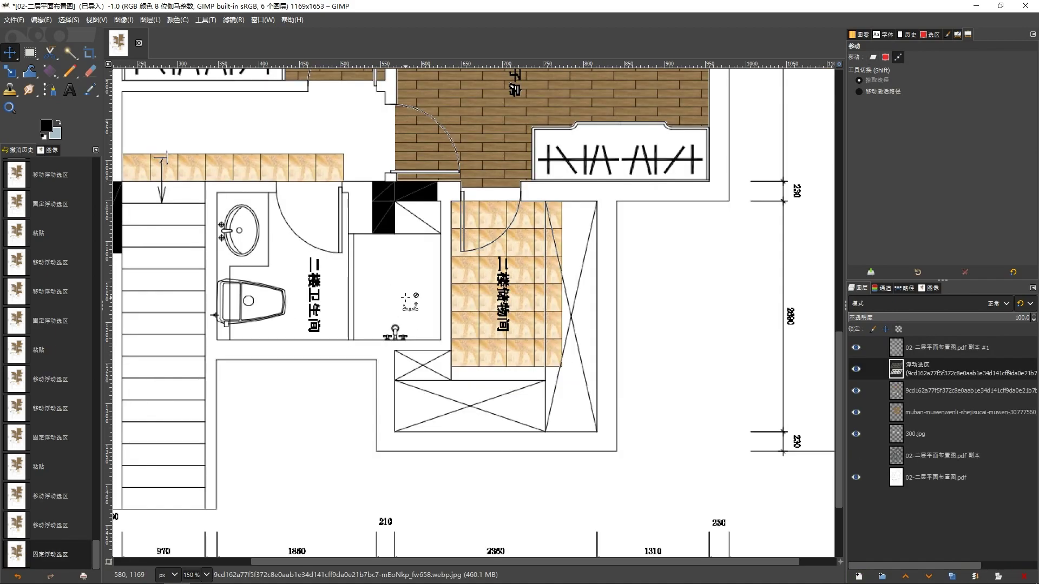
pyautogui.moveTo(351, 208); pyautogui.dragTo(483, 387)
pyautogui.scroll(2, 497, 372)
pyautogui.press('Left')
pyautogui.press('Up')
pyautogui.press('Up')
pyautogui.press('Up')
pyautogui.press('Up')
pyautogui.press('Up')
pyautogui.press('Up')
pyautogui.press('Up')
pyautogui.press('Up')
pyautogui.press('Up')
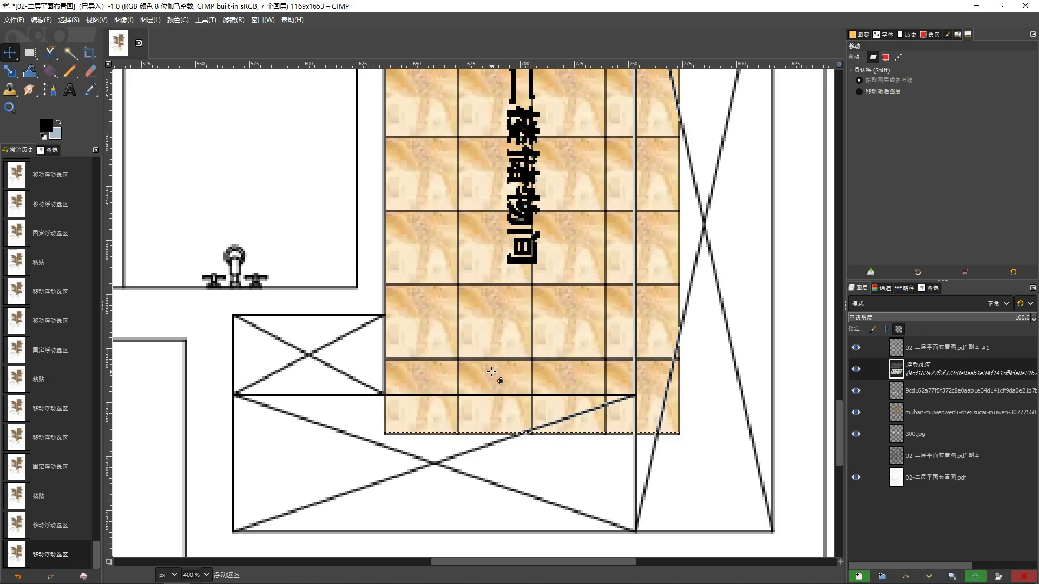
pyautogui.click(341, 267)
# Extend the passage's lowest tile row with a four-tile strip reaching into the son's bedroom doorway, and anchor it
pyautogui.scroll(-2, 341, 267)
pyautogui.scroll(-2, 341, 266)
pyautogui.moveTo(260, 194); pyautogui.dragTo(521, 253)
pyautogui.hotkey('ctrl', 'v')
pyautogui.scroll(2, 522, 262)
pyautogui.scroll(2, 520, 265)
pyautogui.scroll(-1, 521, 253)
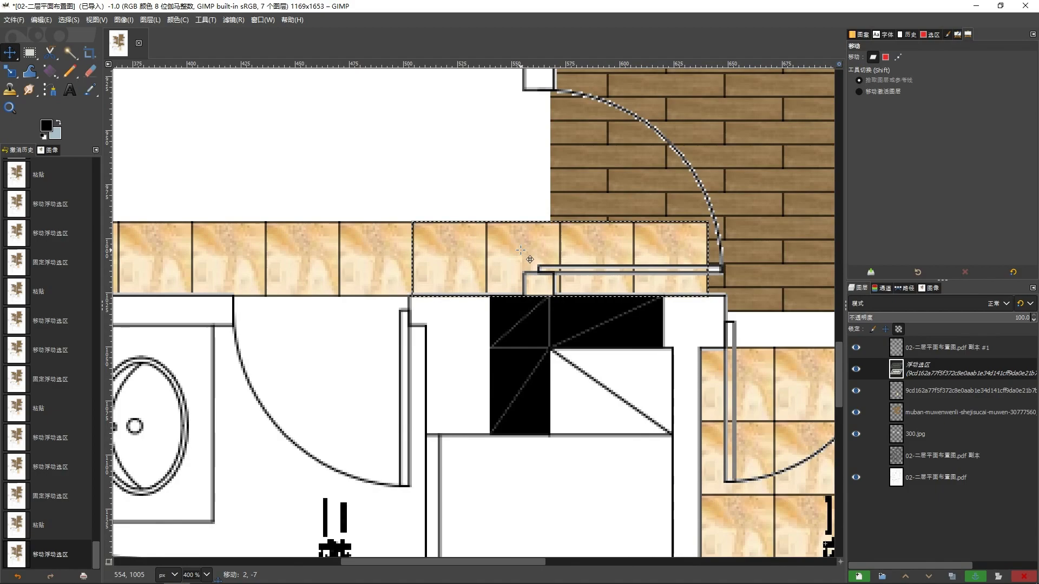
pyautogui.click(413, 202)
# Start the passage's second tile row with a four-tile strip against the stair-end wall, directly above the first row, and anchor it
pyautogui.scroll(-2, 413, 204)
pyautogui.moveTo(444, 360); pyautogui.dragTo(450, 431)
pyautogui.hotkey('ctrl', 'v')
pyautogui.scroll(2, 451, 431)
pyautogui.moveTo(374, 388); pyautogui.dragTo(254, 330)
pyautogui.scroll(2, 254, 330)
pyautogui.press('Left')
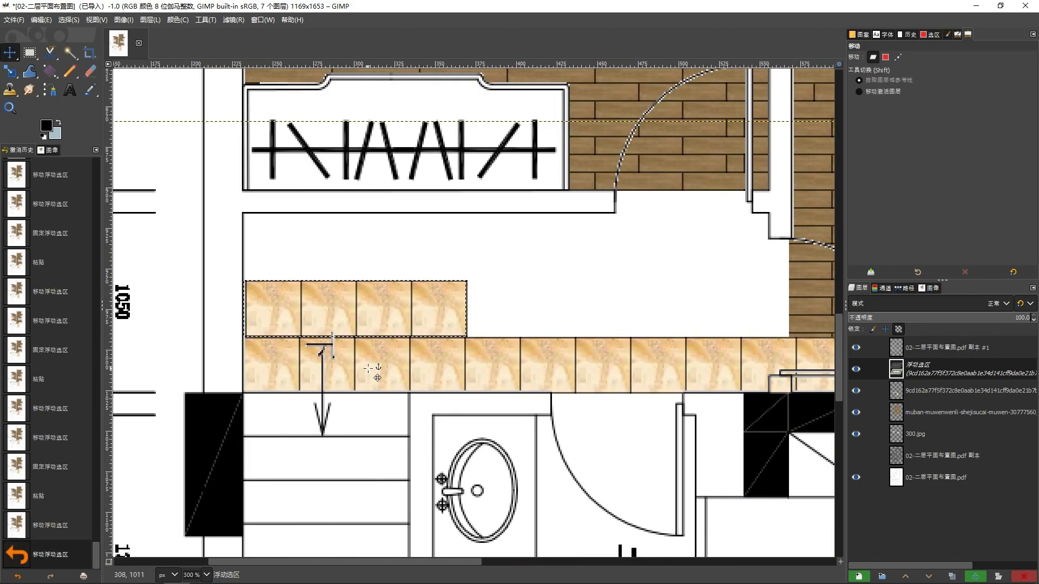
pyautogui.press('Down')
pyautogui.hotkey('ctrl', 'h')
pyautogui.scroll(-3, 570, 262)
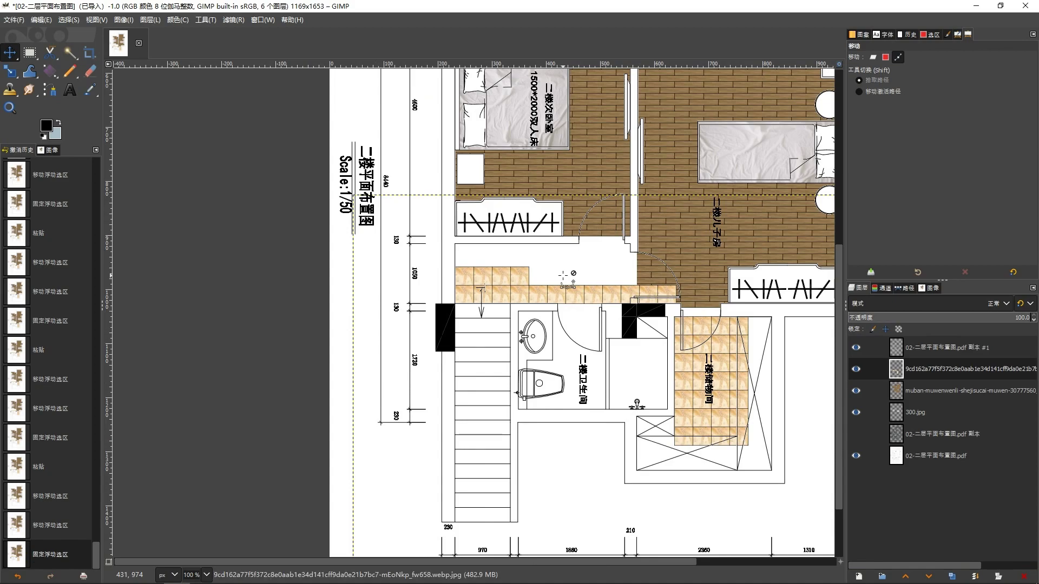
# Paste another four-tile strip beside the first strip in the passage's second row, nudge it flush, and anchor it
pyautogui.hotkey('ctrl', 'v')
pyautogui.hotkey('ctrl', 'h')
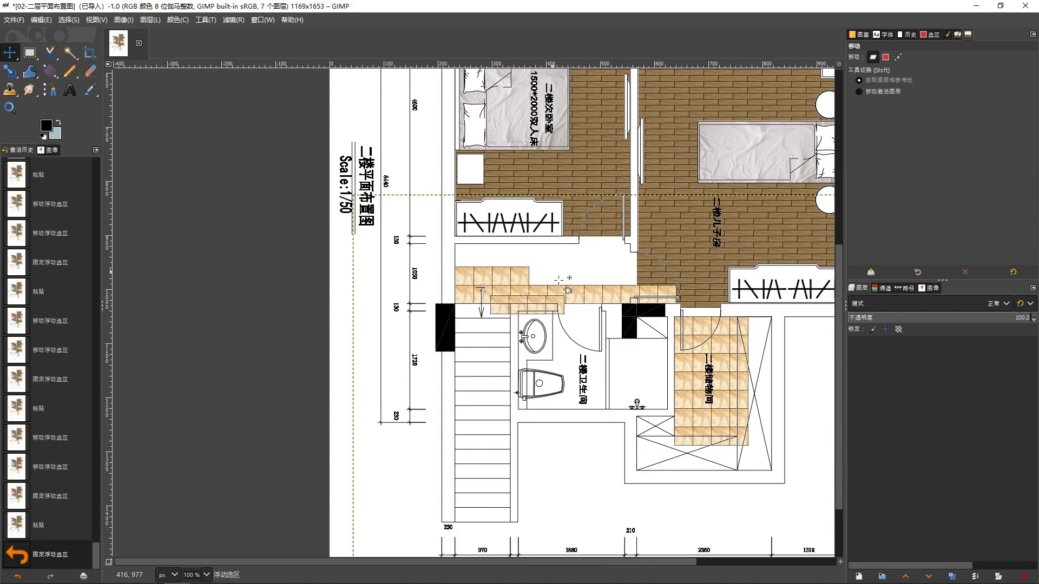
pyautogui.scroll(3, 562, 281)
pyautogui.hotkey('ctrl', 'v')
pyautogui.moveTo(556, 285); pyautogui.dragTo(648, 240)
pyautogui.press('Up')
pyautogui.press('Left')
pyautogui.press('Left')
pyautogui.press('Left')
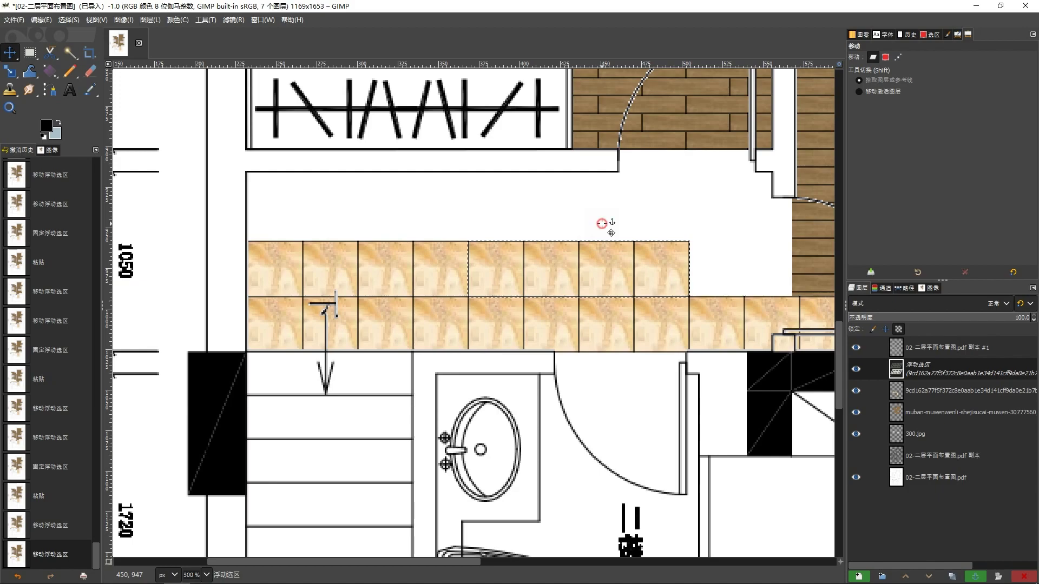
pyautogui.click(602, 224)
# Complete the passage's second row with a third four-tile strip ending in the son's bedroom doorway, and anchor it
pyautogui.hscroll(5, 602, 223)
pyautogui.hotkey('ctrl', 'v')
pyautogui.moveTo(349, 130); pyautogui.dragTo(585, 277)
pyautogui.press('Down')
pyautogui.press('Left')
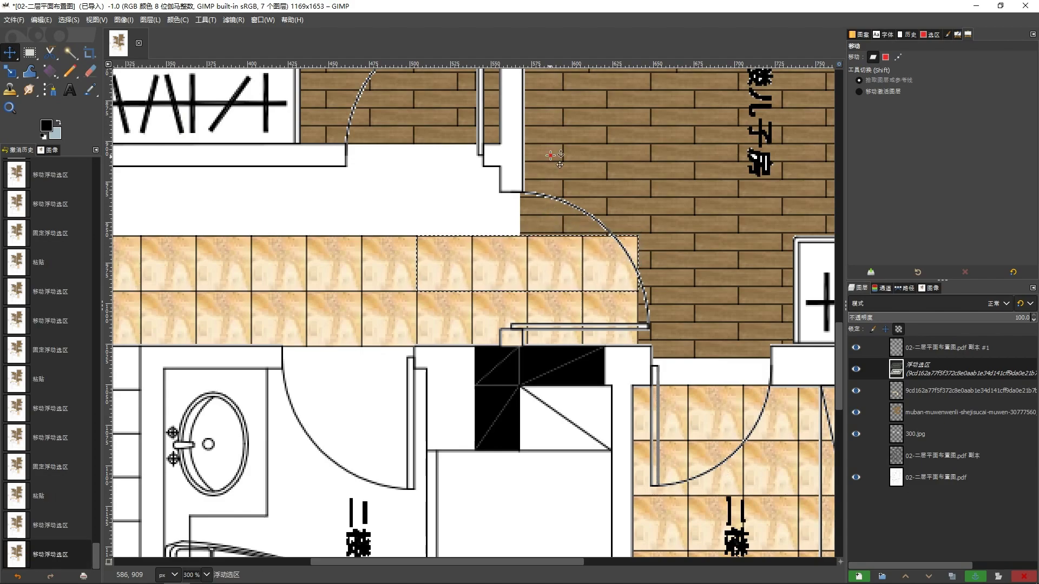
pyautogui.click(549, 154)
# Begin the passage's third tile row with a four-tile strip at the stair-end wall, flush above the second row, and anchor it
pyautogui.scroll(-2, 549, 153)
pyautogui.moveTo(430, 158); pyautogui.dragTo(497, 180)
pyautogui.scroll(2, 444, 133)
pyautogui.hotkey('ctrl', 'v')
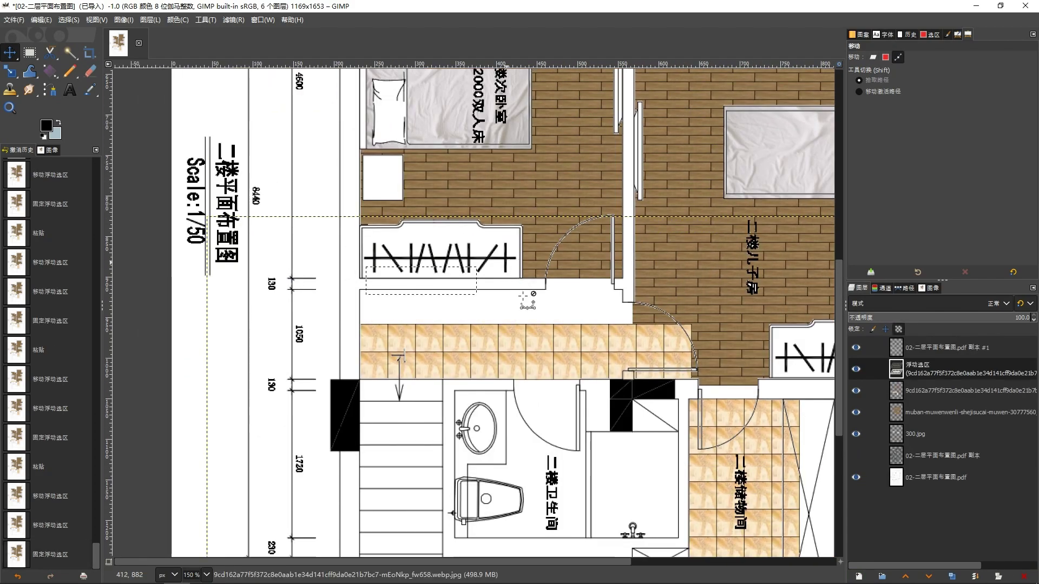
pyautogui.scroll(3, 397, 280)
pyautogui.moveTo(397, 280); pyautogui.dragTo(341, 332)
pyautogui.press('Down')
pyautogui.hotkey('ctrl', 'h')
pyautogui.press('-')
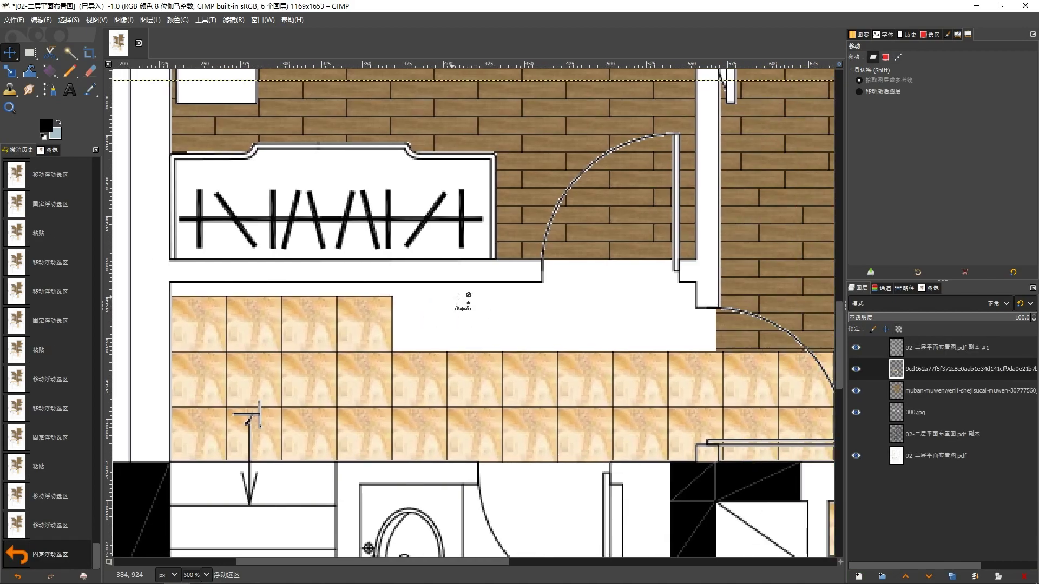
# Add the second four-tile strip to the passage's third row, anchor it, and undo the accidental layer move
pyautogui.hotkey('ctrl', 'v')
pyautogui.moveTo(320, 143); pyautogui.dragTo(536, 341)
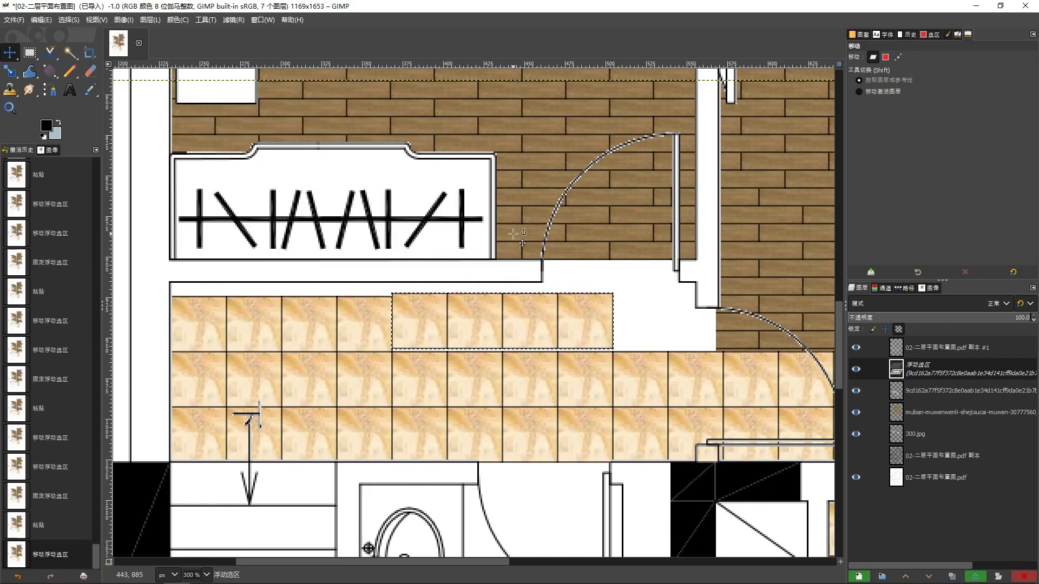
pyautogui.press('Down')
pyautogui.press('Down')
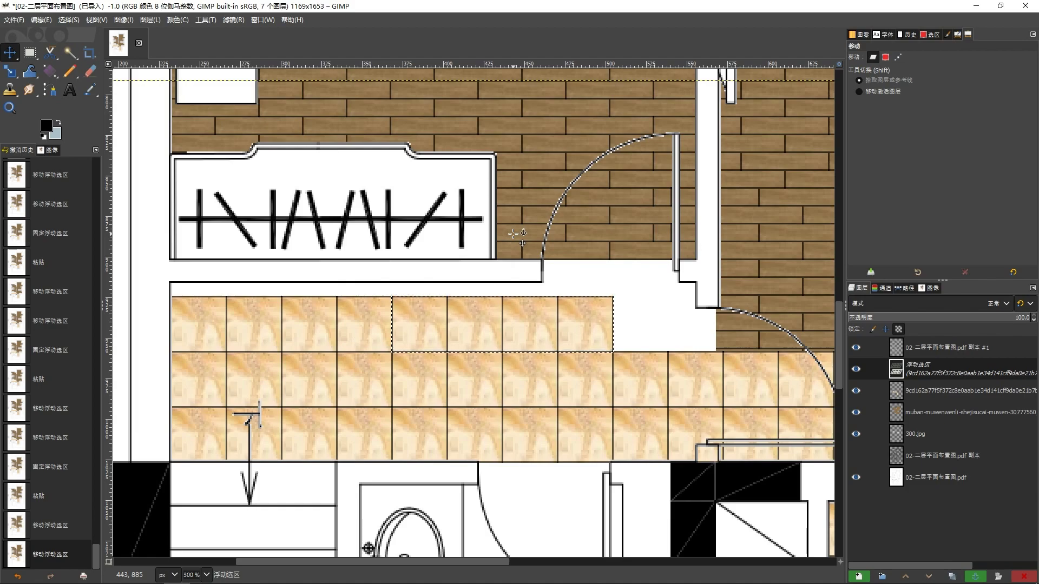
pyautogui.click(513, 233)
pyautogui.moveTo(531, 219); pyautogui.dragTo(509, 208)
pyautogui.hotkey('ctrl', 'z')
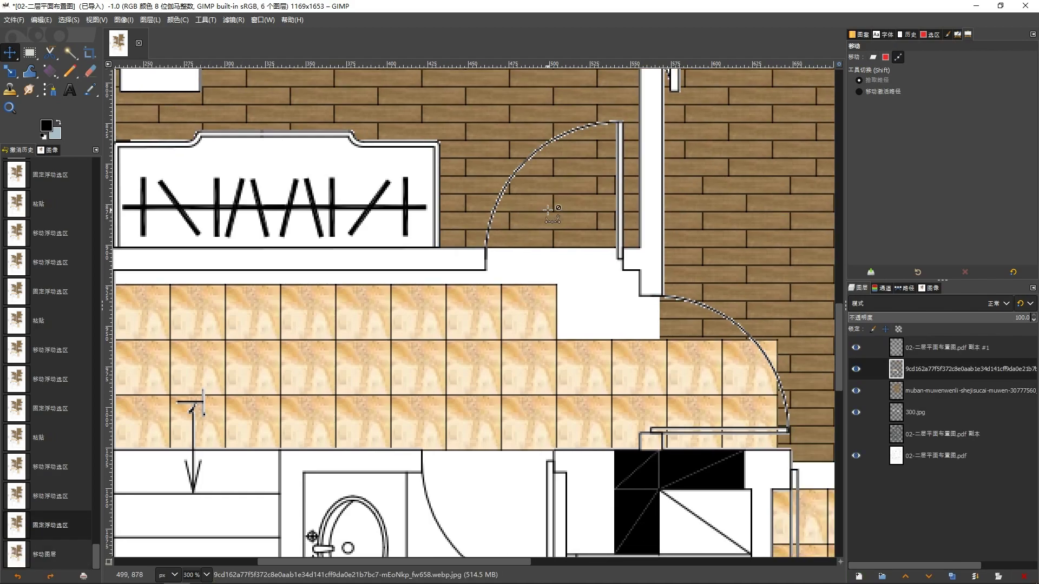
# Finish the passage's third row with a four-tile strip across the son's bedroom doorway, nudge it flush, and anchor it
pyautogui.hotkey('ctrl', 'v')
pyautogui.moveTo(375, 143); pyautogui.dragTo(722, 320)
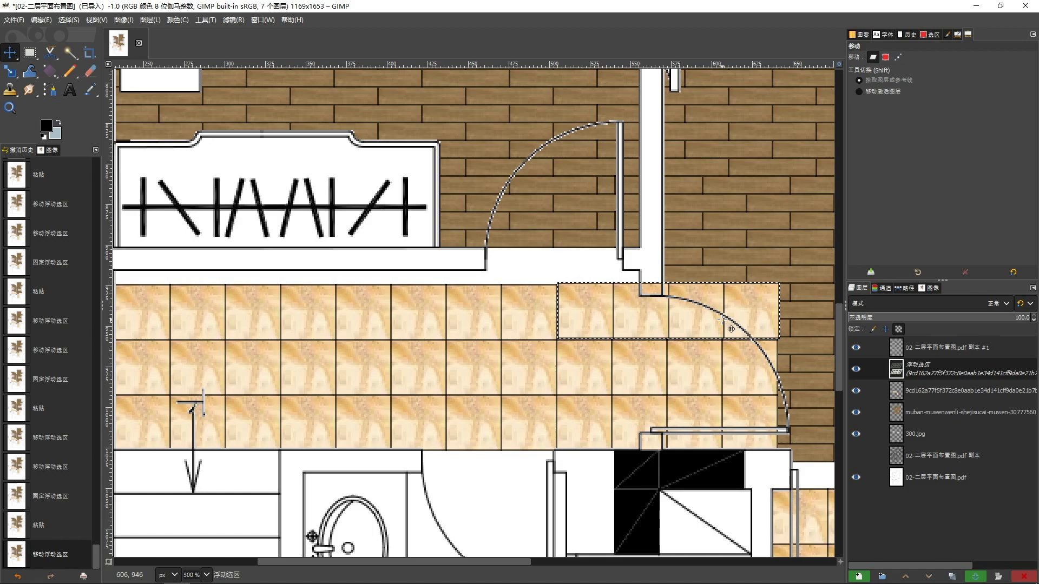
pyautogui.press('Down')
pyautogui.press('Left')
pyautogui.click(721, 227)
# Start a fourth passage row with a four-tile strip overlapping the wall below the wardrobe, flush with the third row, and anchor it
pyautogui.moveTo(330, 377); pyautogui.dragTo(408, 262)
pyautogui.hotkey('ctrl', 'v')
pyautogui.scroll(-1, 402, 256)
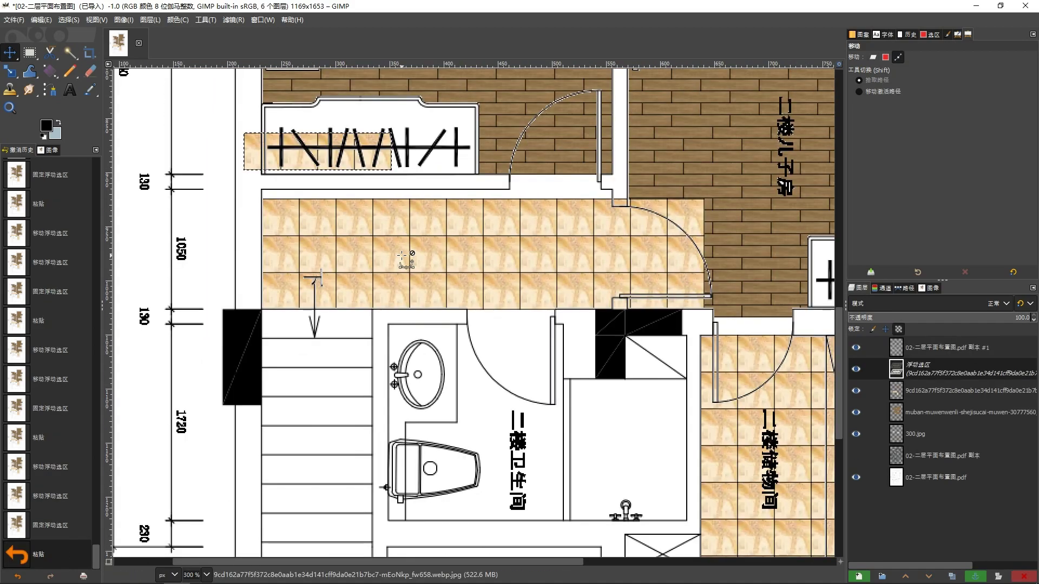
pyautogui.scroll(-2, 403, 257)
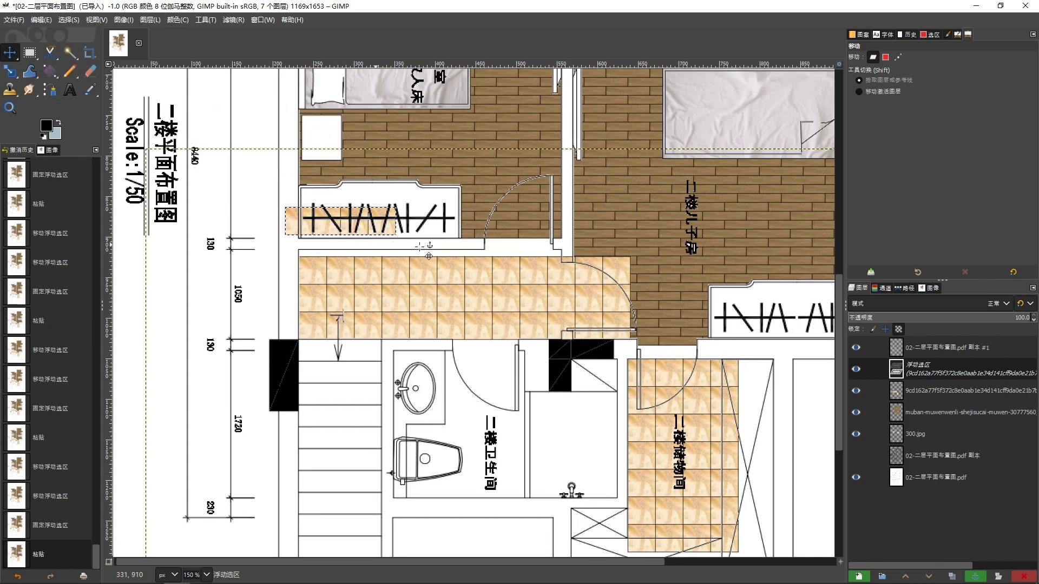
pyautogui.click(407, 246)
pyautogui.hotkey('ctrl', 'z')
pyautogui.scroll(2, 347, 218)
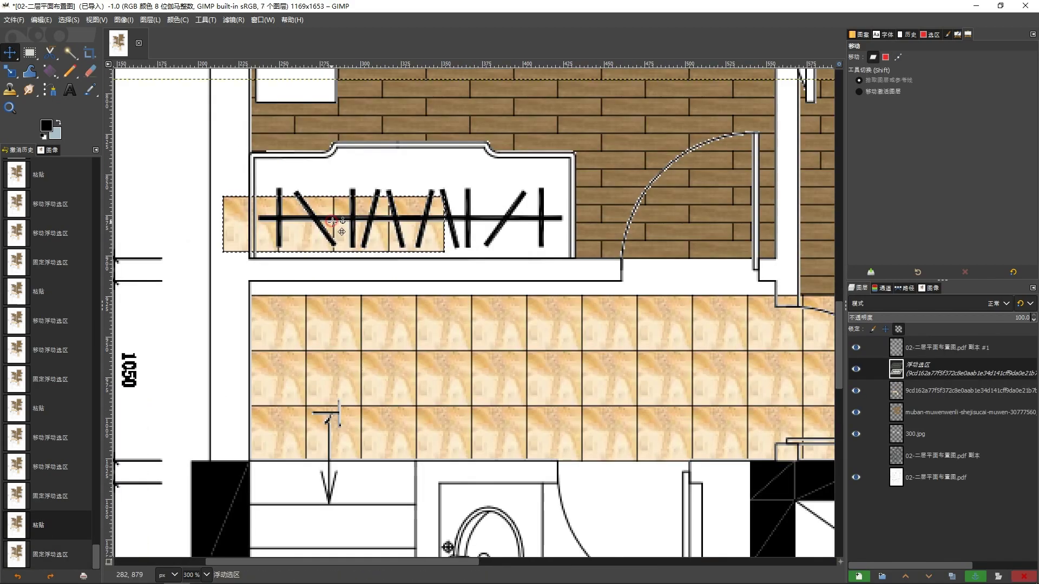
pyautogui.click(332, 221)
pyautogui.hotkey('ctrl', 'z')
pyautogui.moveTo(345, 229); pyautogui.dragTo(372, 271)
pyautogui.press('Down')
pyautogui.click(215, 273)
# Paste the second four-tile strip into the passage's fourth row, extending through the secondary bedroom's doorway, and anchor it
pyautogui.hscroll(3, 214, 272)
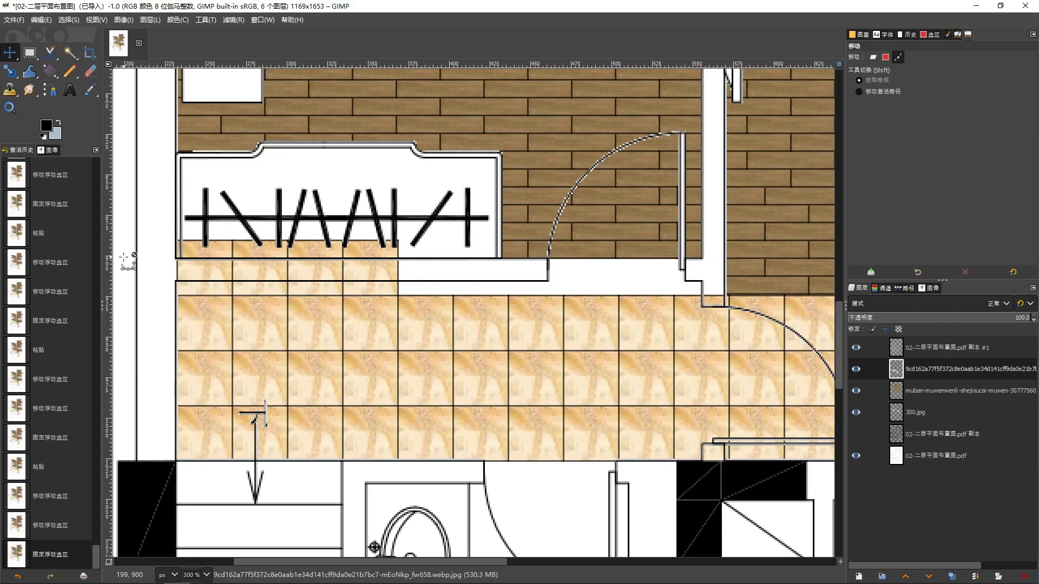
pyautogui.hotkey('ctrl', 'v')
pyautogui.moveTo(299, 105); pyautogui.dragTo(534, 272)
pyautogui.press('Left')
pyautogui.press('Left')
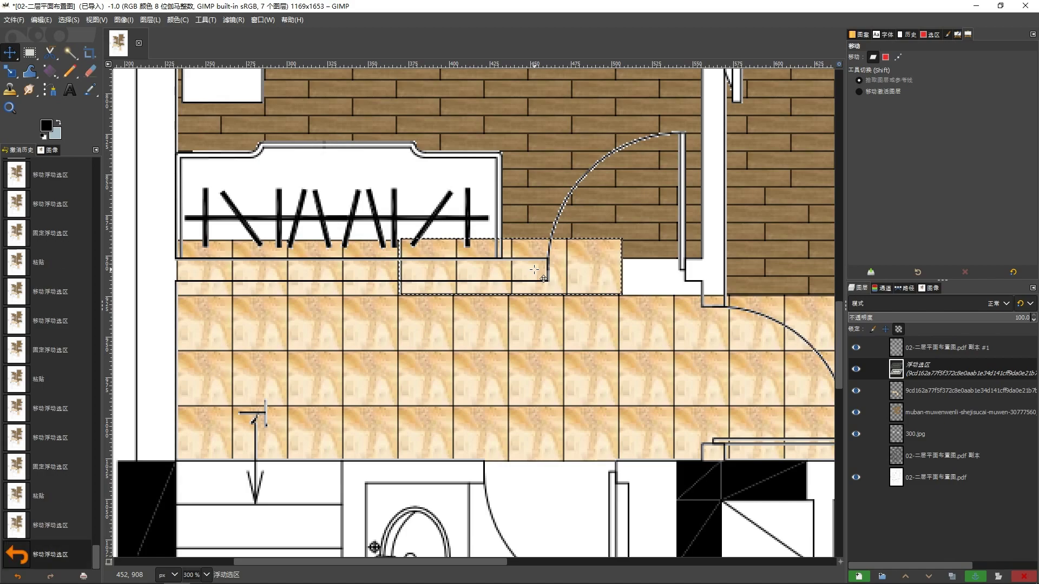
pyautogui.press('Down')
pyautogui.click(554, 181)
# Complete the passage's fourth row with a four-tile strip across the wall beside the son's bedroom, and anchor it
pyautogui.moveTo(553, 180); pyautogui.dragTo(389, 174)
pyautogui.hotkey('ctrl', 'v')
pyautogui.scroll(-1, 415, 165)
pyautogui.moveTo(348, 138); pyautogui.dragTo(525, 238)
pyautogui.press('Up')
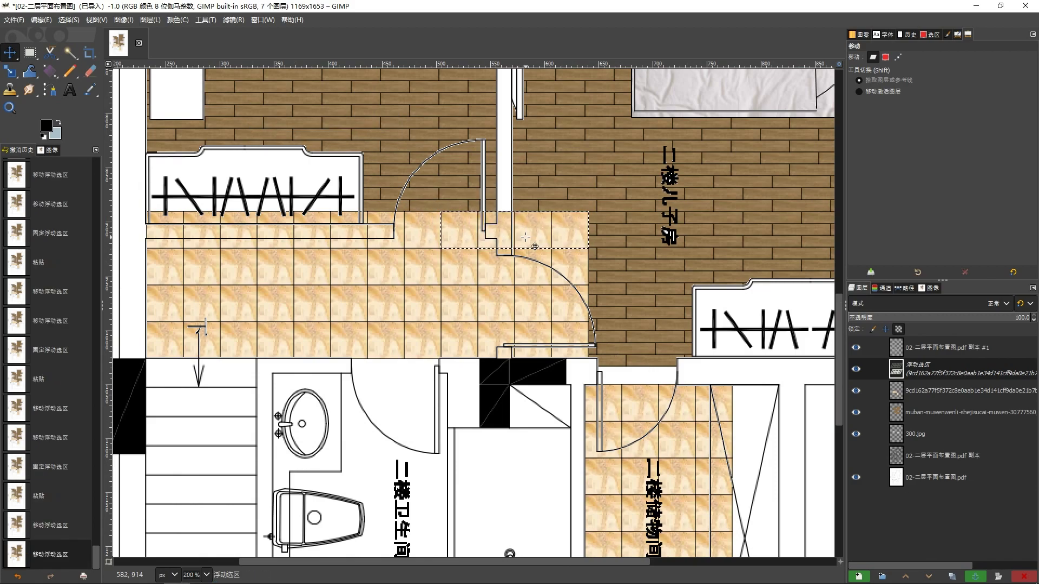
pyautogui.click(667, 256)
# Fuzzy-select the passage, storage room and son's bedroom on the top plan copy layer, then clear the marble layer outside that selection
pyautogui.scroll(-1, 624, 202)
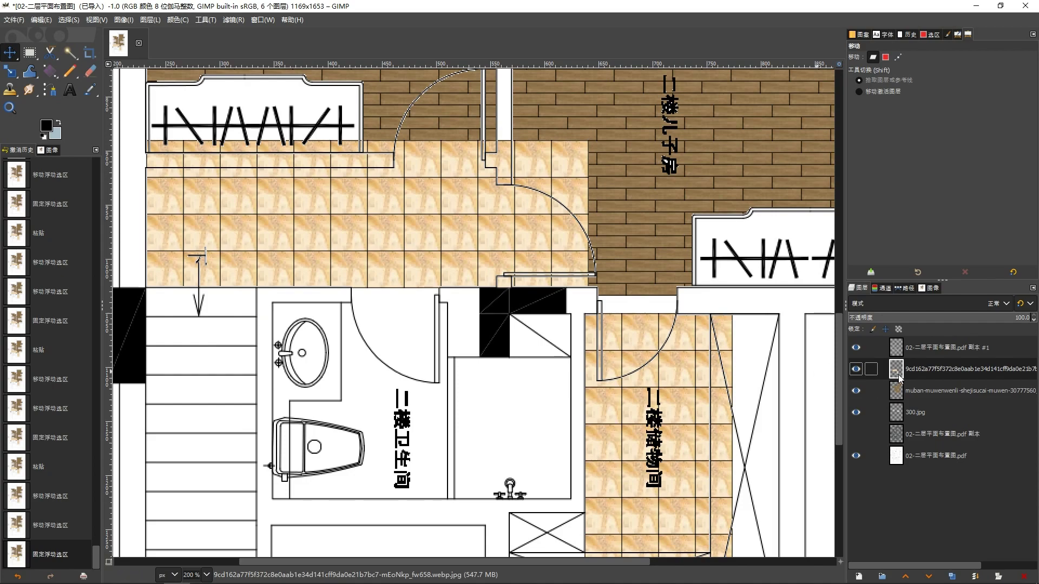
pyautogui.click(901, 352)
pyautogui.press('u')
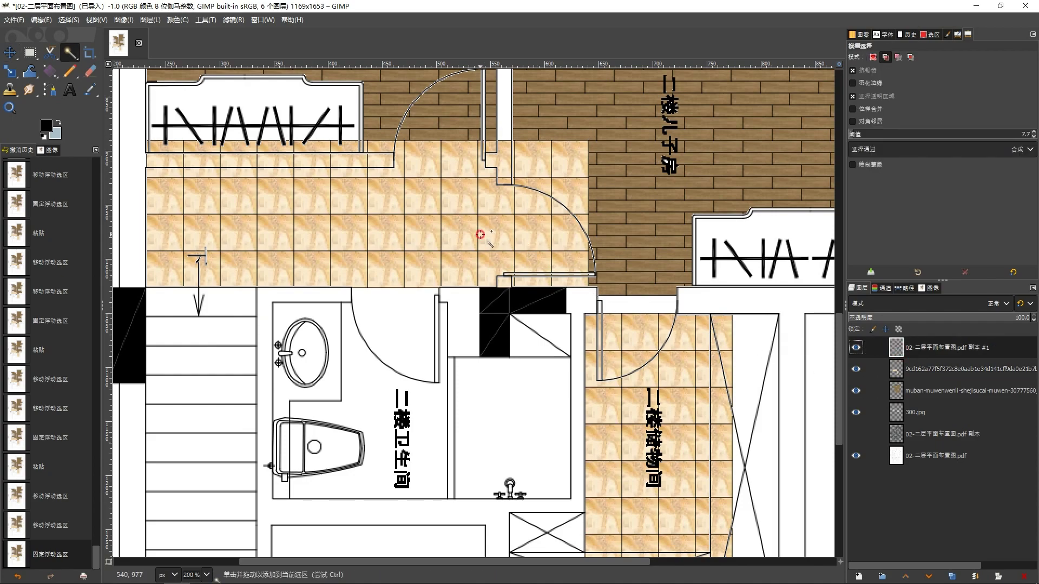
pyautogui.click(461, 202)
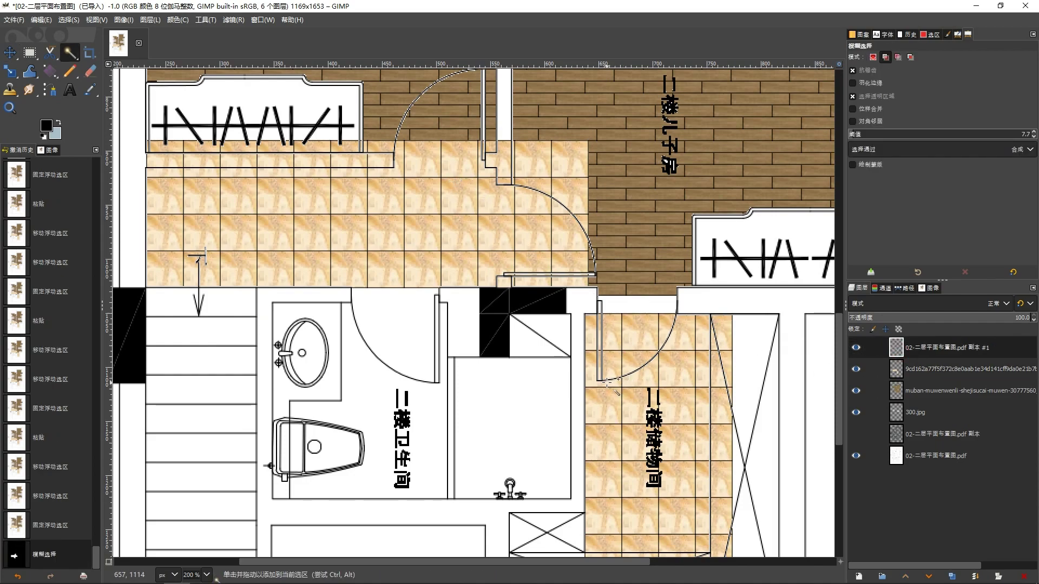
pyautogui.click(618, 395)
pyautogui.click(639, 238)
pyautogui.click(898, 372)
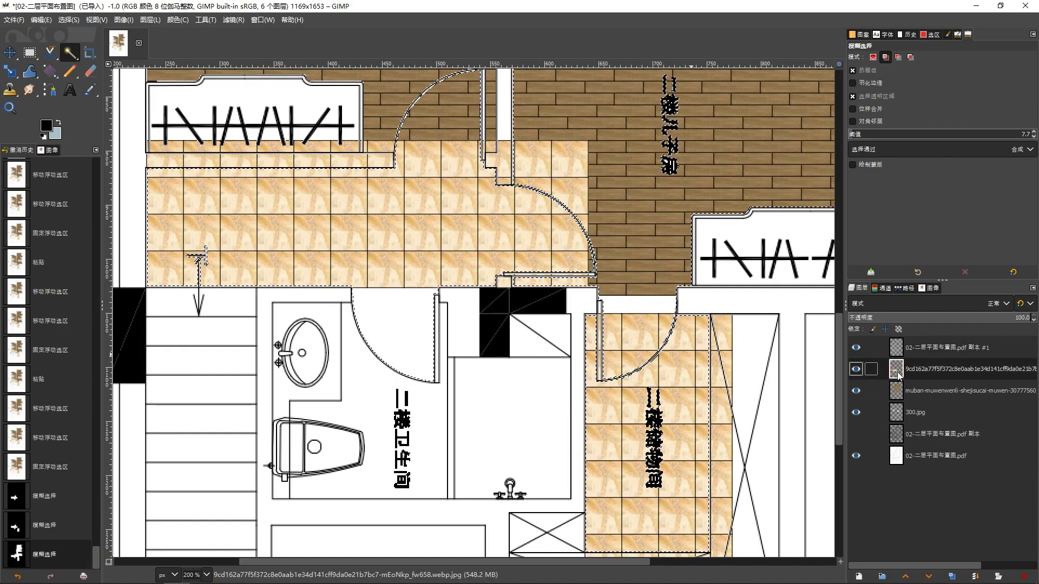
pyautogui.hotkey('ctrl', 'i')
pyautogui.press('Delete')
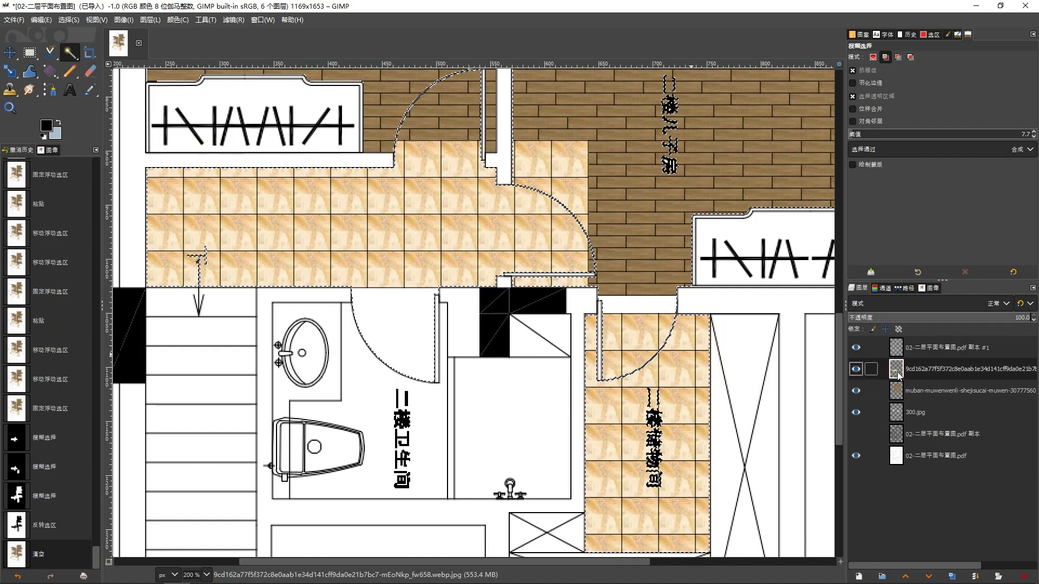
# Clear the excess marble inside the son's bedroom and the secondary bedroom's doorway using rectangular selections
pyautogui.hotkey('ctrl', 'shift', 'a')
pyautogui.press('r')
pyautogui.scroll(2, 557, 344)
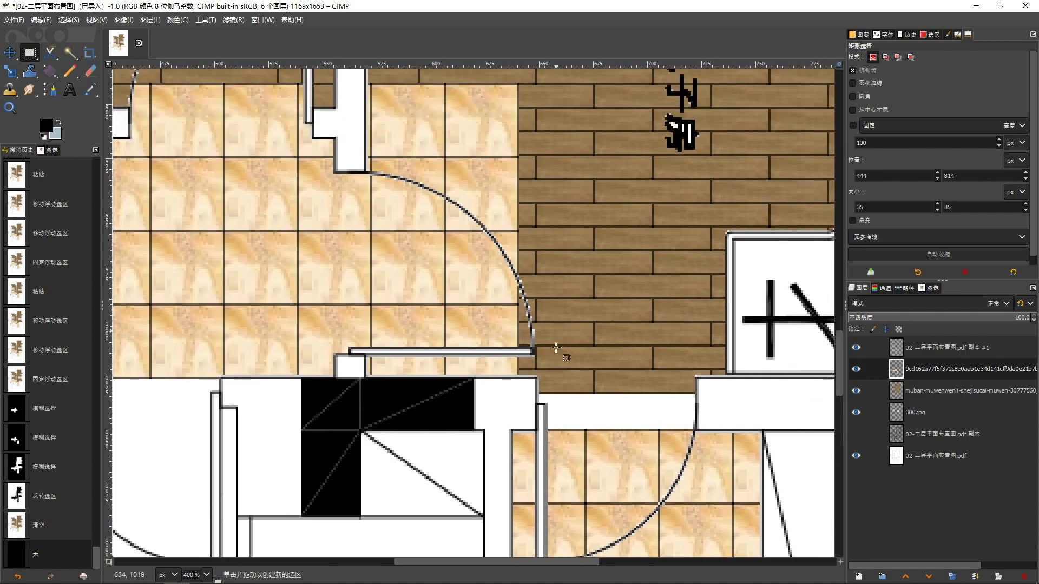
pyautogui.scroll(-2, 557, 344)
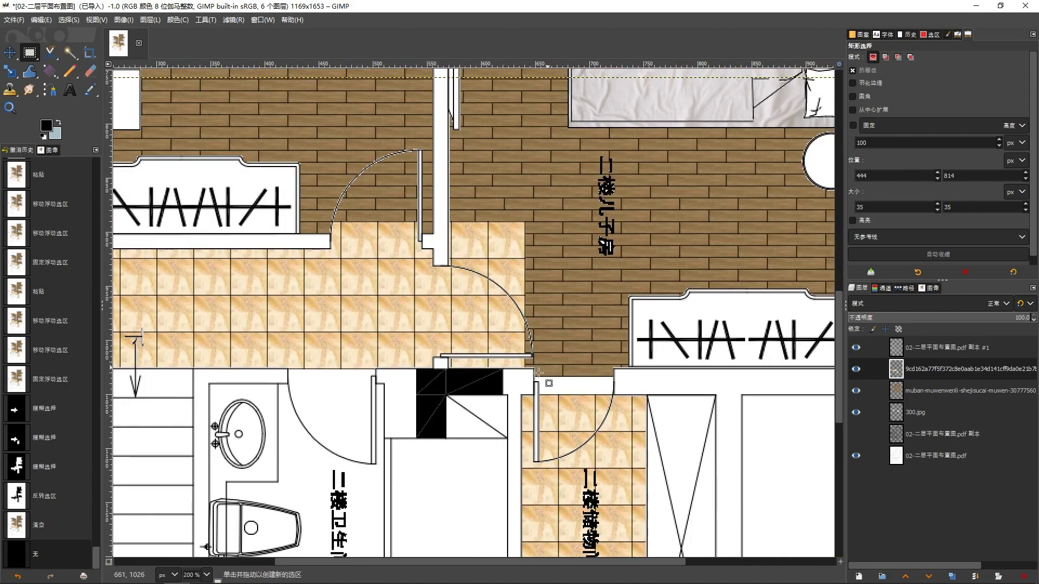
pyautogui.moveTo(440, 374); pyautogui.dragTo(434, 197)
pyautogui.press('Delete')
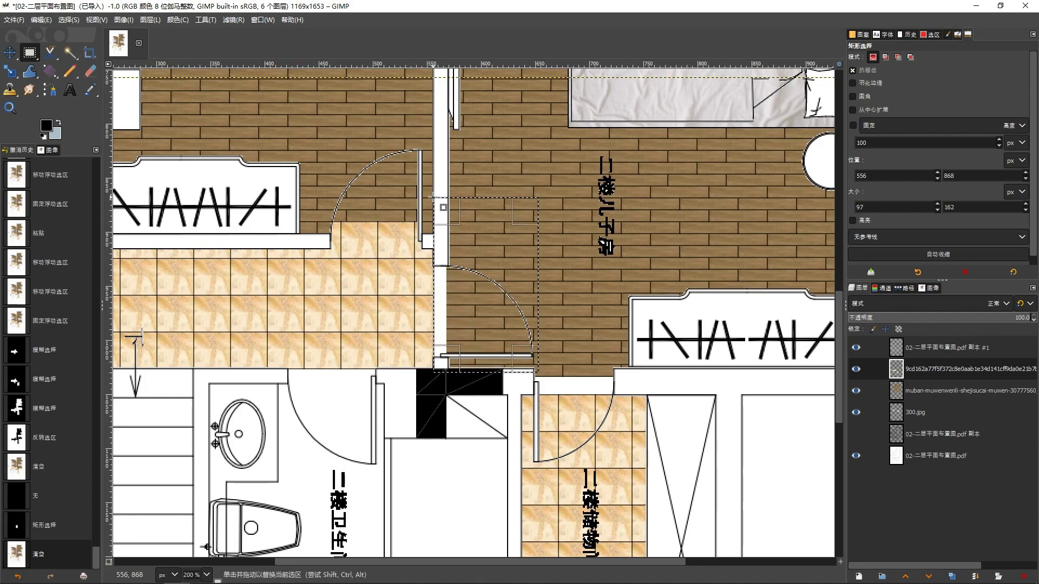
pyautogui.scroll(1, 273, 206)
pyautogui.moveTo(256, 188); pyautogui.dragTo(458, 282)
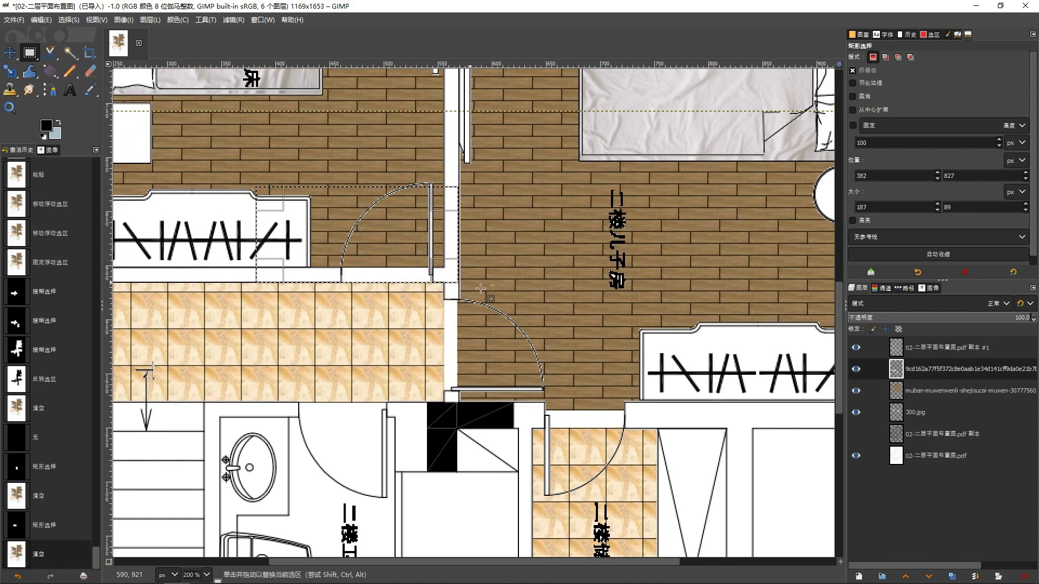
# Add the mosaic tile image as a layer above the marble, scale it to 287 × 192 px, and position it over the bathroom
pyautogui.scroll(-2, 475, 276)
pyautogui.moveTo(406, 358)
pyautogui.mouseDown()
pyautogui.moveTo(370, 201)
pyautogui.moveTo(419, 266)
pyautogui.mouseUp()
pyautogui.moveTo(590, 288); pyautogui.dragTo(590, 288)
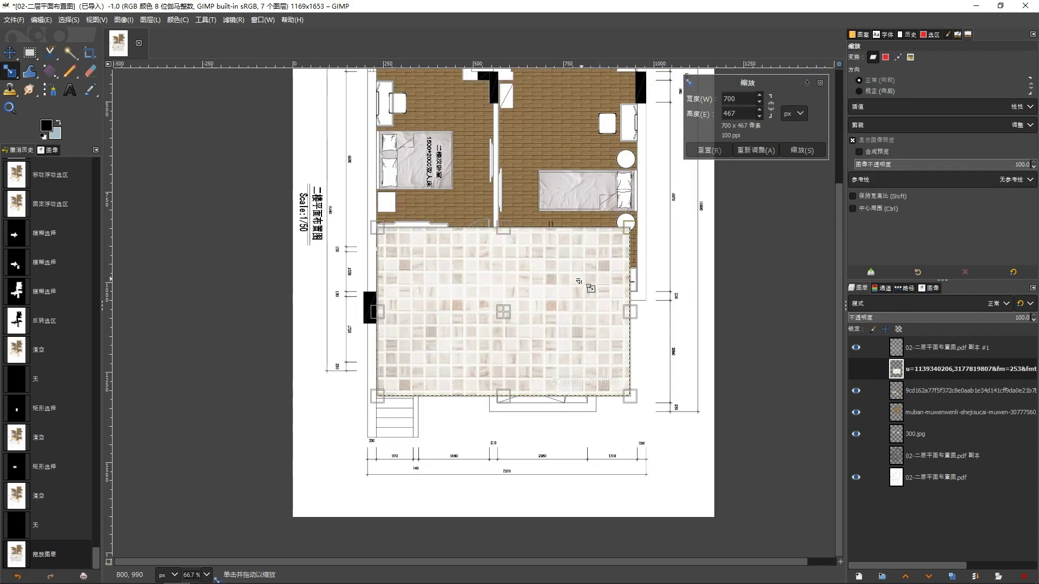
pyautogui.moveTo(382, 237); pyautogui.dragTo(502, 361)
pyautogui.moveTo(593, 377); pyautogui.dragTo(481, 344)
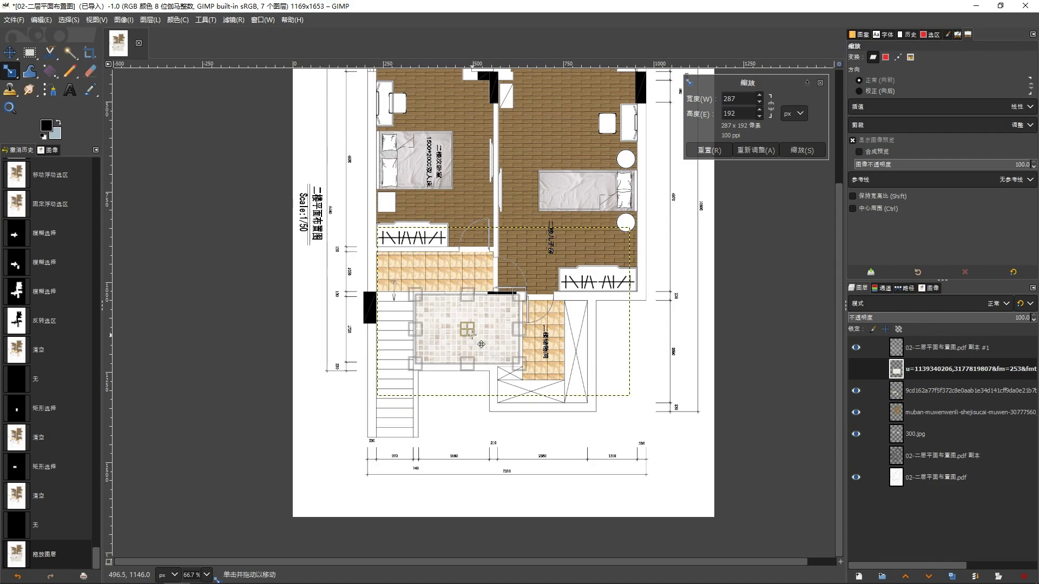
# Fuzzy-select the bathroom floor and shower area on the top plan copy layer, then clear the mosaic layer outside that selection and deselect
pyautogui.click(901, 352)
pyautogui.press('u')
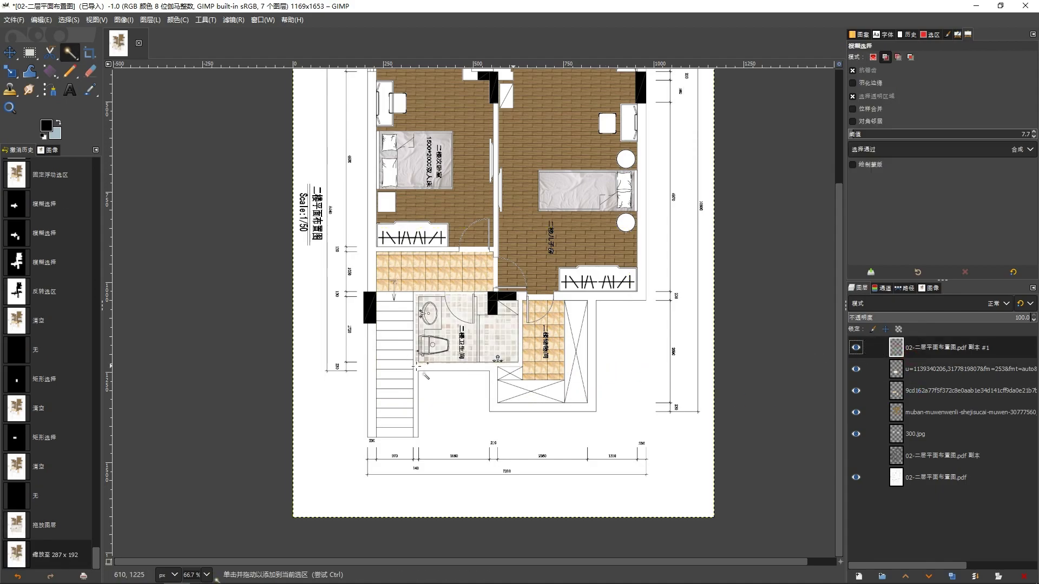
pyautogui.scroll(3, 470, 324)
pyautogui.click(469, 325)
pyautogui.click(438, 281)
pyautogui.click(525, 345)
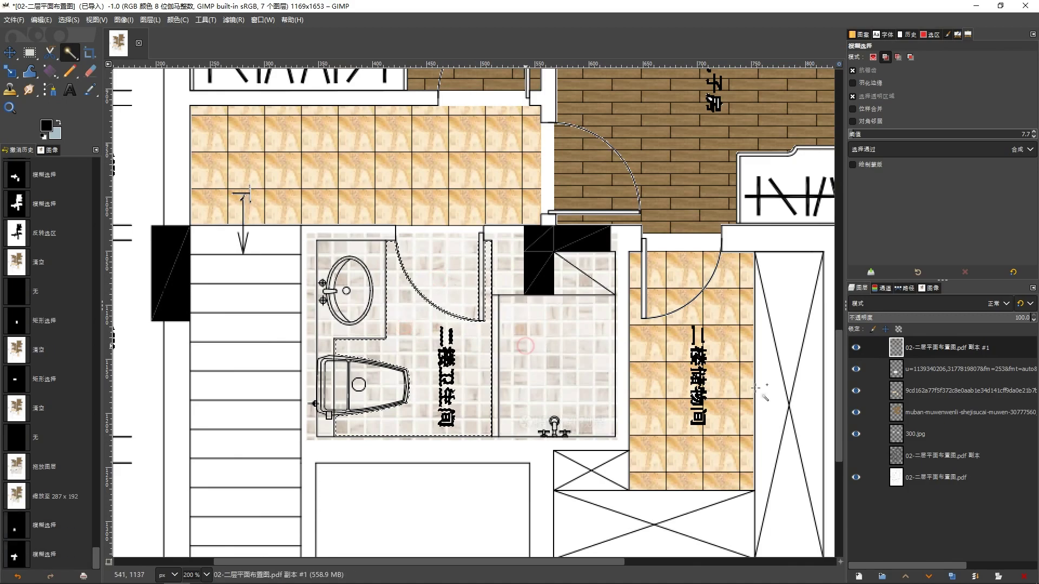
pyautogui.click(903, 367)
pyautogui.hotkey('ctrl', 'i')
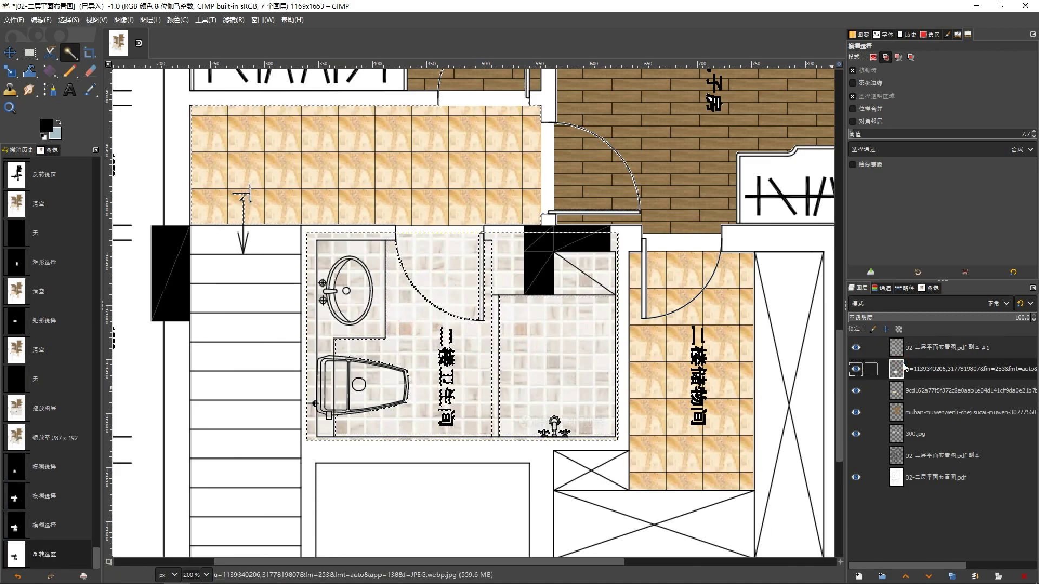
pyautogui.press('Delete')
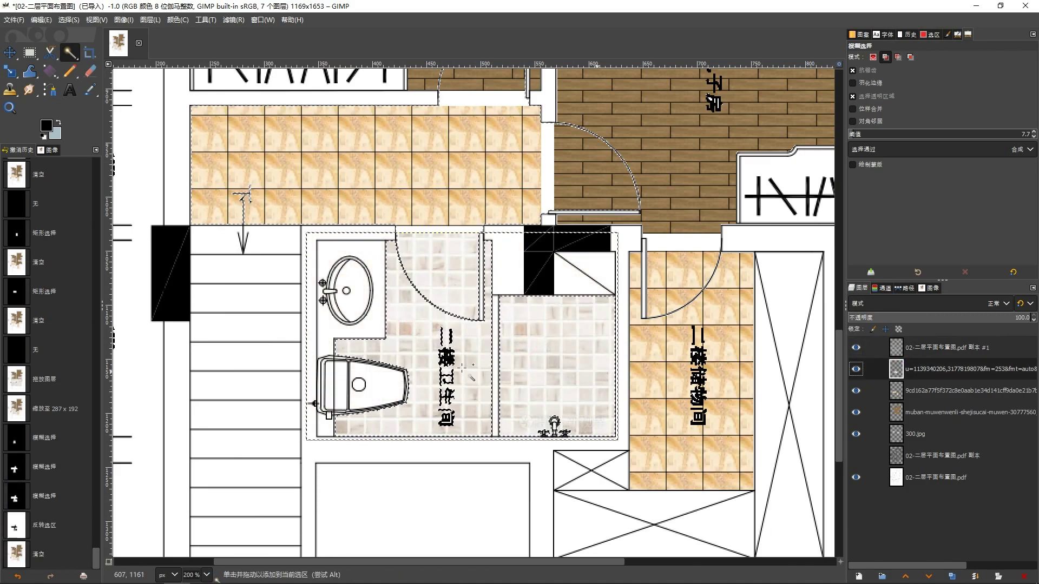
pyautogui.hotkey('ctrl', 'shift', 'a')
# Add the grey marble image as a layer, scale it proportionally to 158 × 281 px, and position it over the bathroom's washbasin counter
pyautogui.scroll(-2, 461, 304)
pyautogui.scroll(-1, 461, 304)
pyautogui.scroll(4, 487, 287)
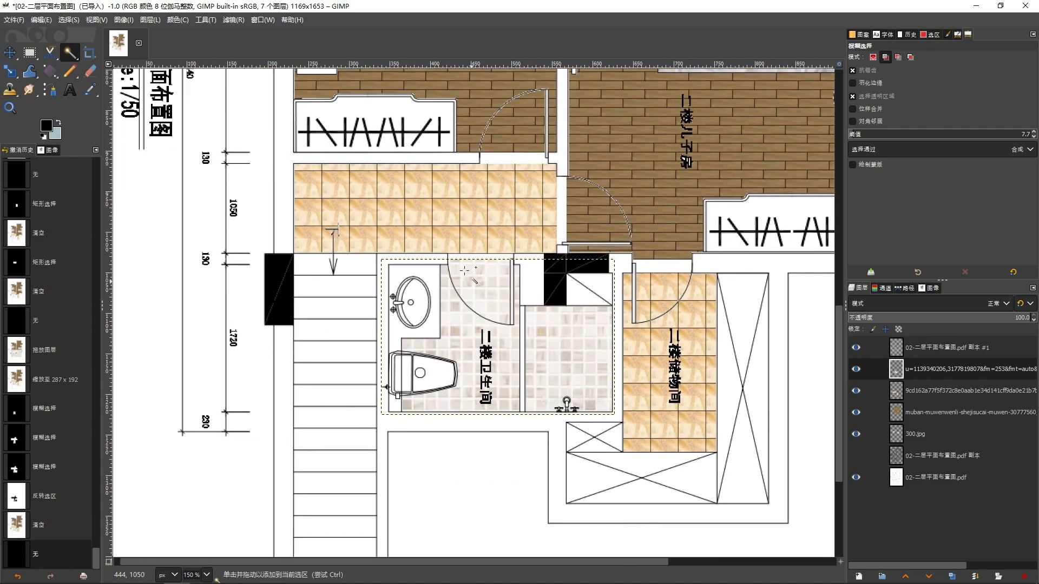
pyautogui.scroll(-2, 505, 269)
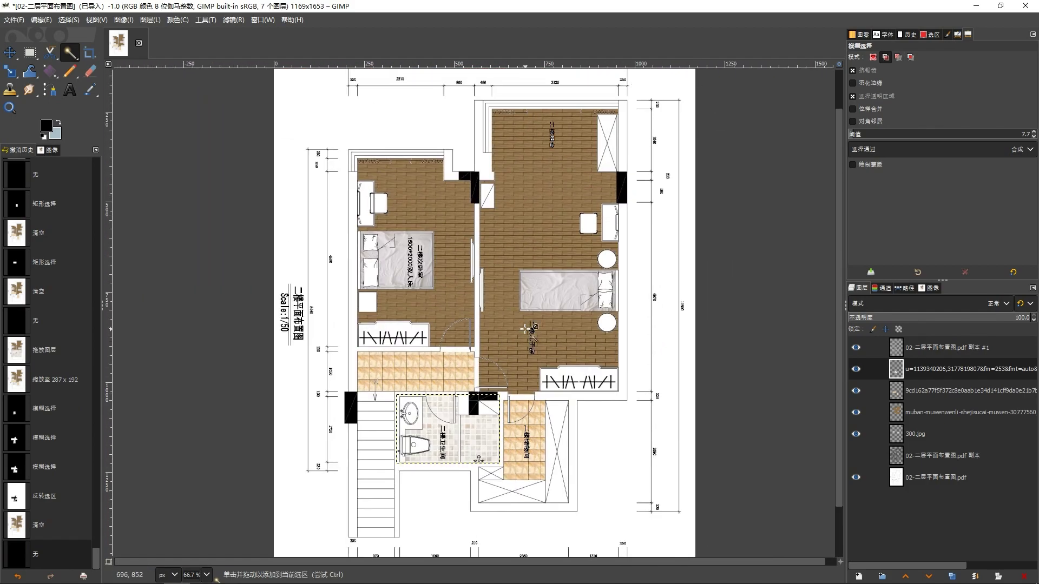
pyautogui.moveTo(527, 328); pyautogui.dragTo(544, 302)
pyautogui.hotkey('shift', 's')
pyautogui.click(544, 302)
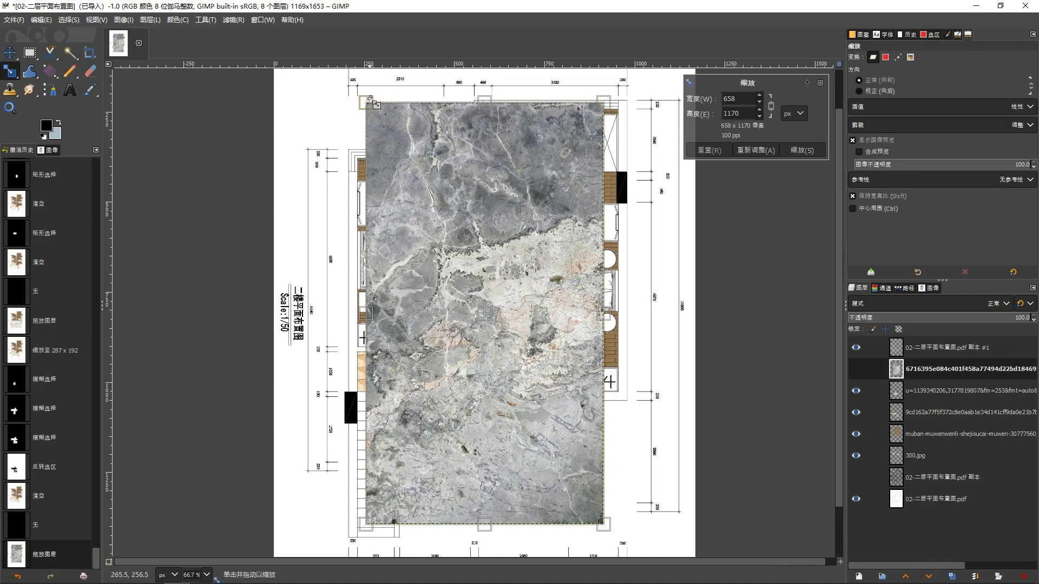
pyautogui.moveTo(368, 101); pyautogui.dragTo(573, 419)
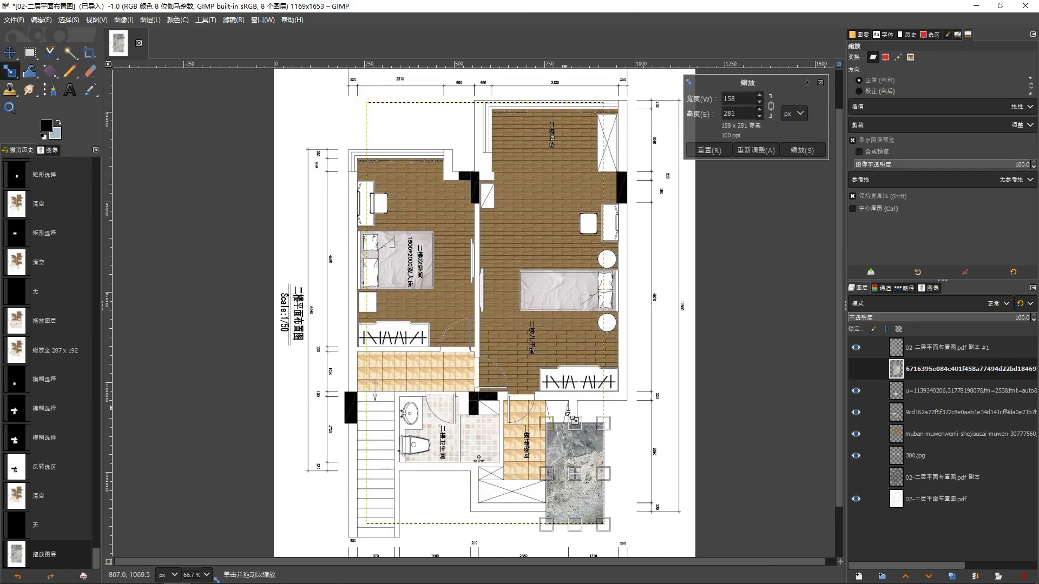
pyautogui.moveTo(580, 478); pyautogui.dragTo(407, 445)
pyautogui.press('Return')
# Fuzzy-select the washbasin counter and its narrow ledge on the top plan copy, then clear the grey marble outside that selection and deselect
pyautogui.click(898, 351)
pyautogui.press('u')
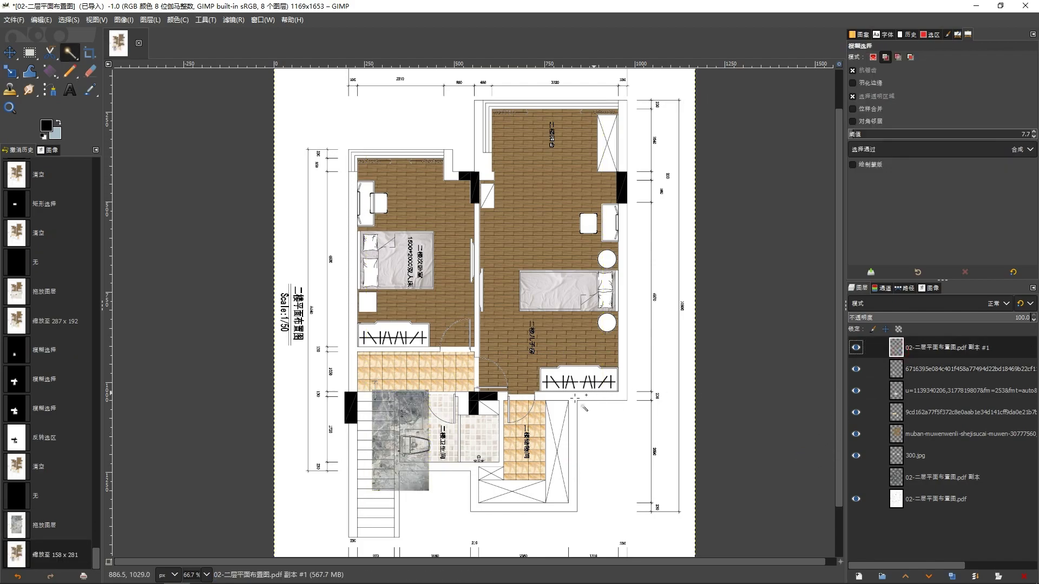
pyautogui.scroll(5, 420, 434)
pyautogui.click(411, 398)
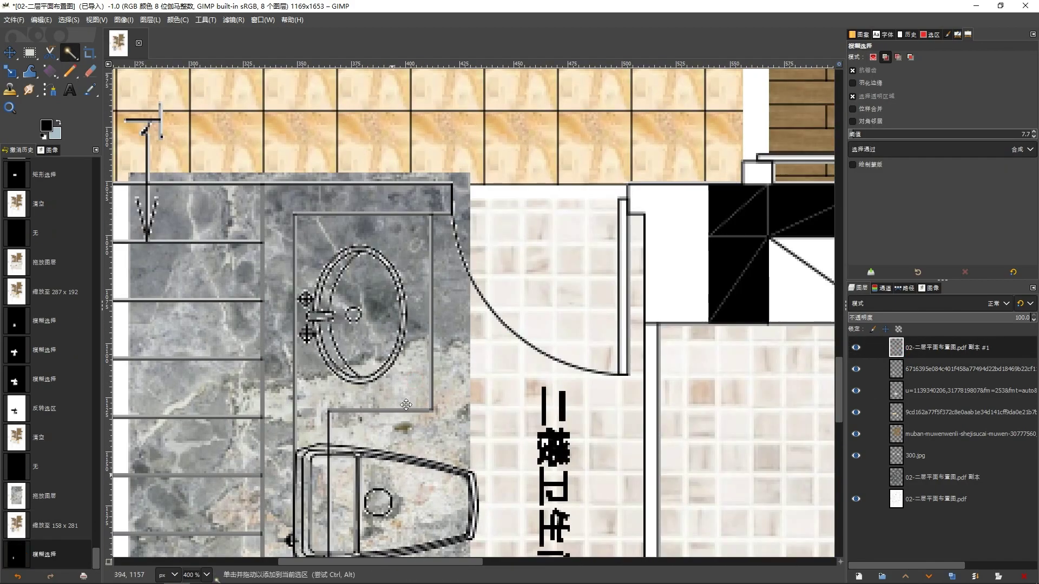
pyautogui.moveTo(327, 477); pyautogui.dragTo(357, 342)
pyautogui.click(353, 384)
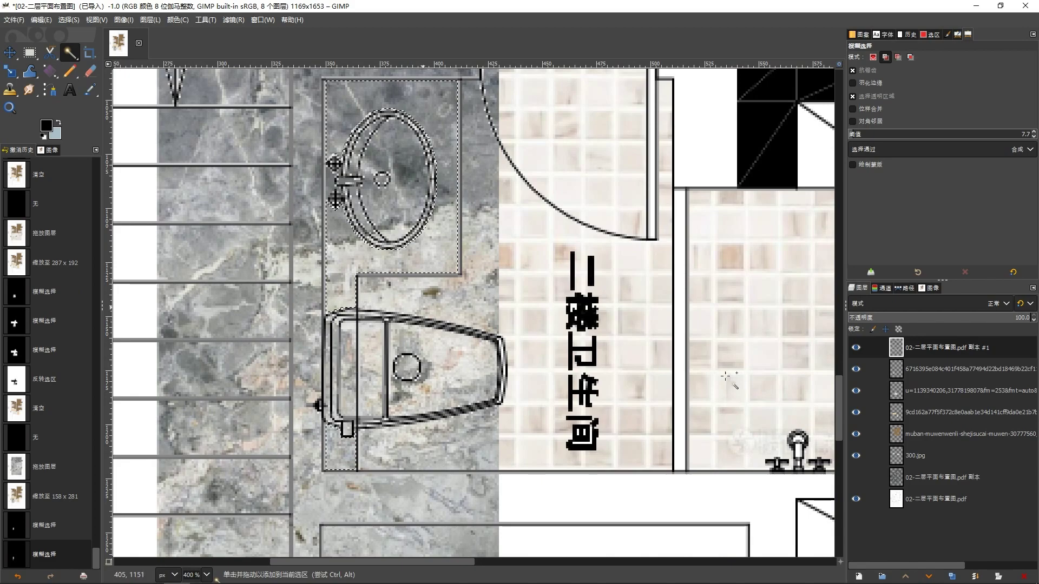
pyautogui.click(897, 371)
pyautogui.hotkey('ctrl', 'i')
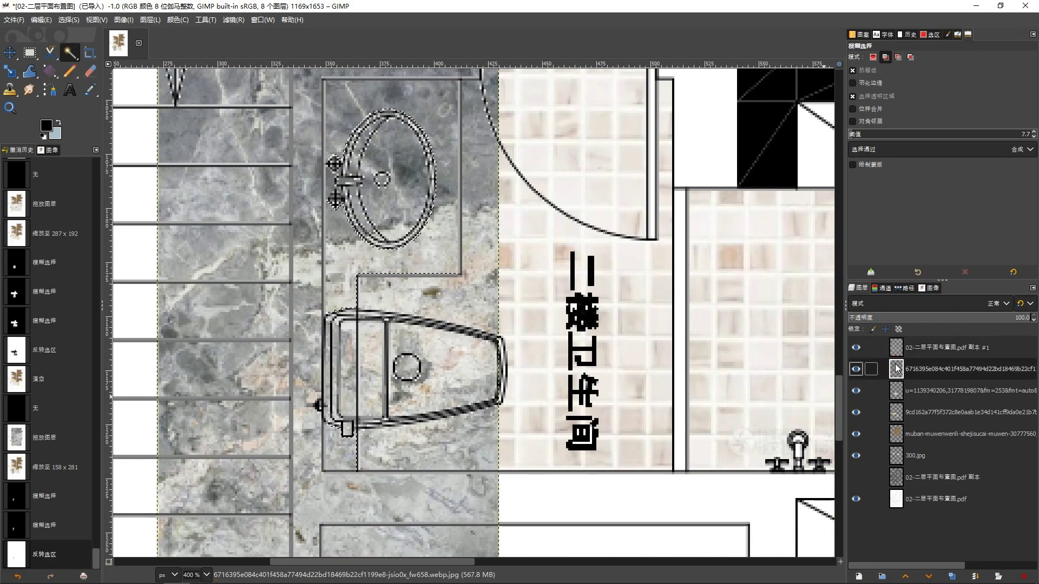
pyautogui.press('Delete')
pyautogui.hotkey('ctrl', 'shift', 'a')
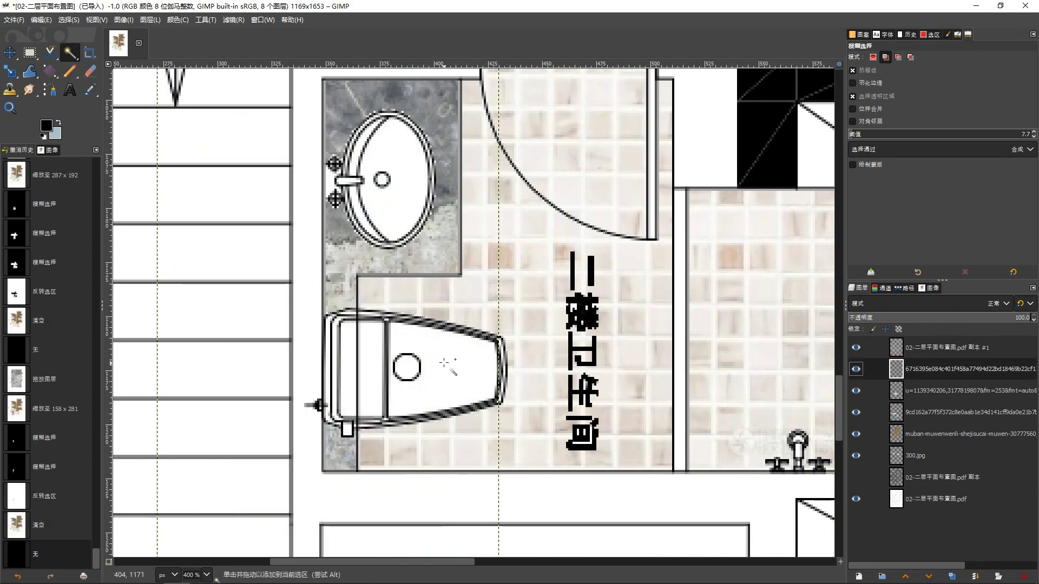
pyautogui.scroll(-3, 445, 366)
pyautogui.moveTo(483, 319); pyautogui.dragTo(470, 334)
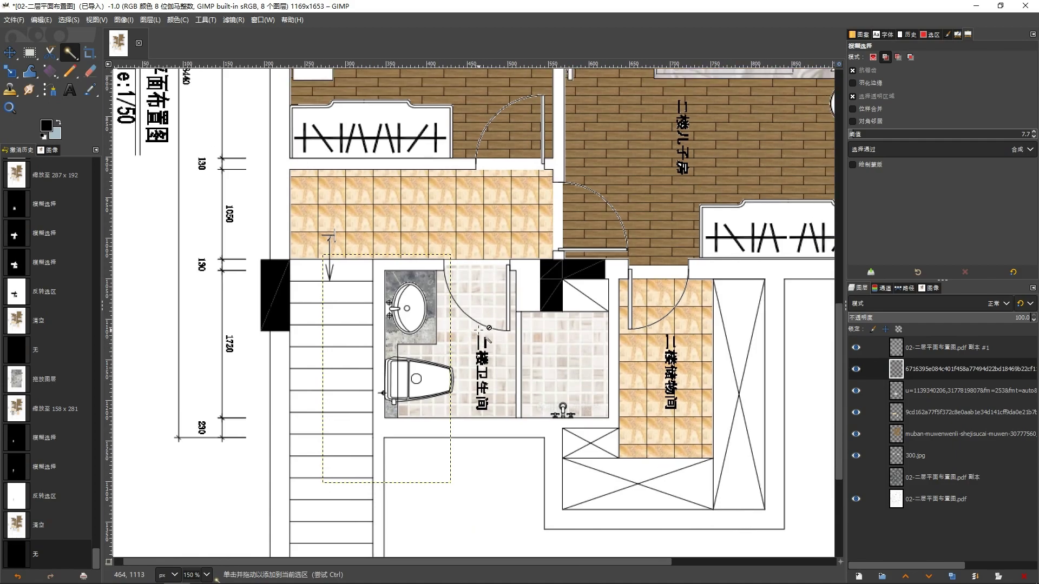
pyautogui.click(884, 347)
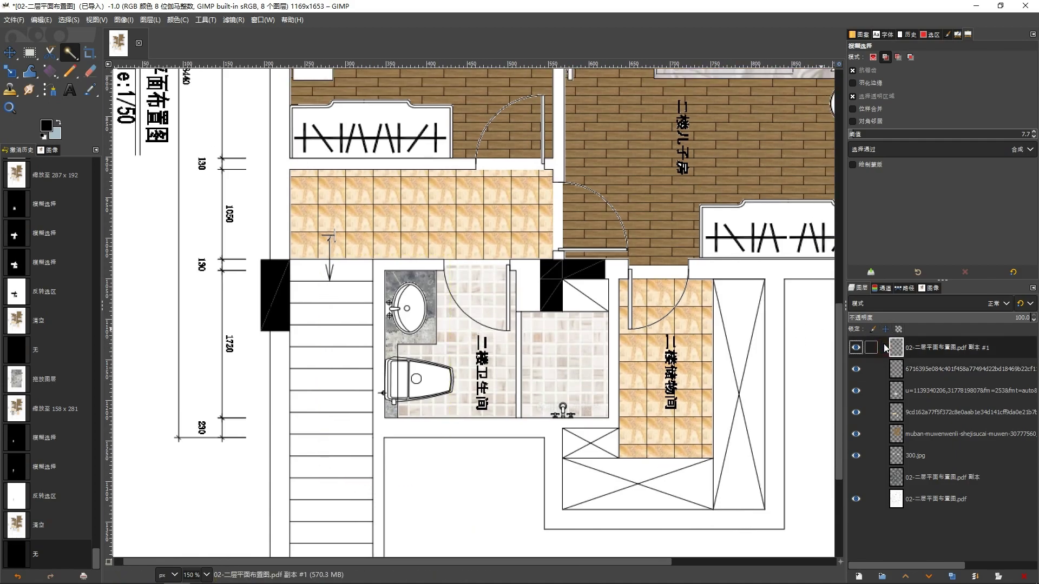
pyautogui.scroll(-2, 613, 334)
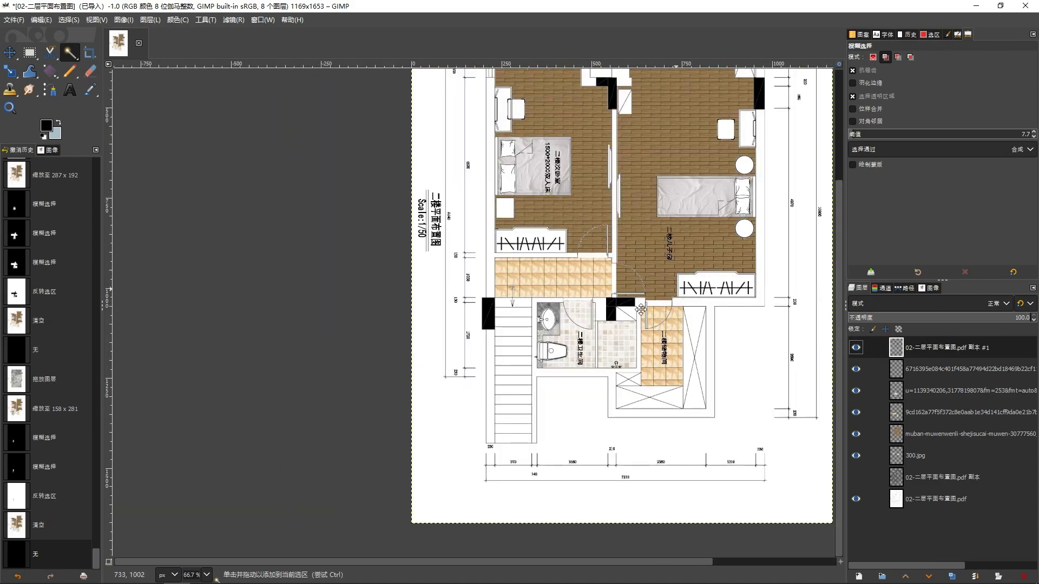
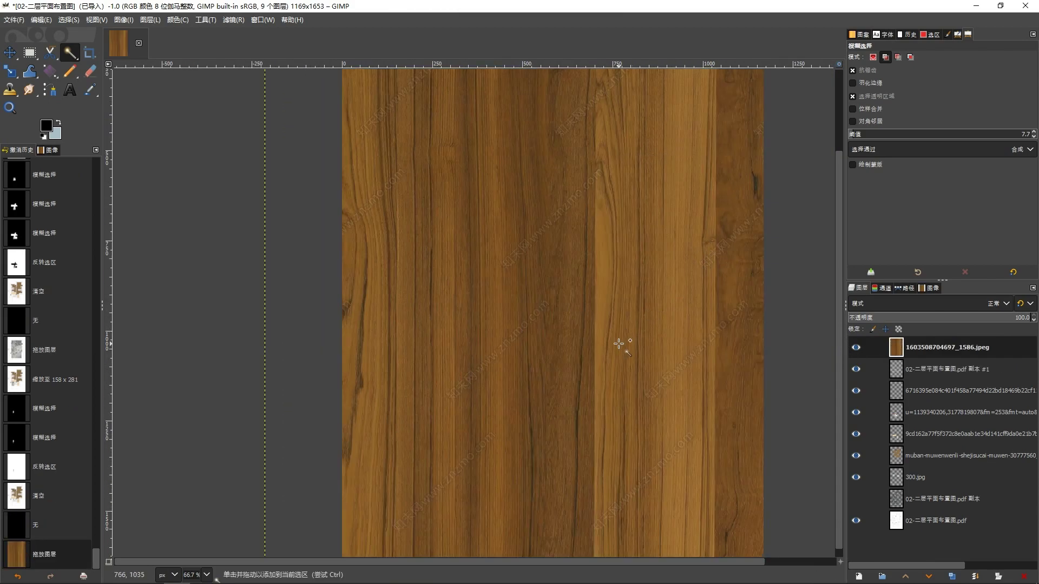
pyautogui.scroll(-4, 613, 345)
pyautogui.hotkey('shift', 's')
pyautogui.click(526, 302)
pyautogui.moveTo(528, 181); pyautogui.dragTo(572, 357)
pyautogui.scroll(5, 572, 358)
pyautogui.moveTo(503, 230); pyautogui.dragTo(519, 261)
pyautogui.moveTo(626, 299); pyautogui.dragTo(629, 271)
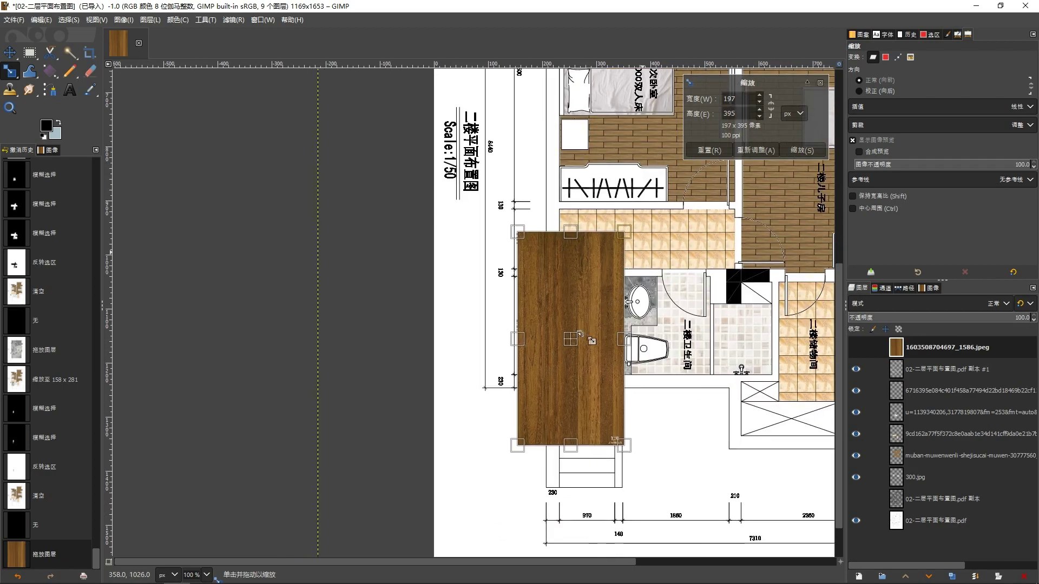
pyautogui.moveTo(588, 348); pyautogui.dragTo(600, 409)
pyautogui.moveTo(583, 311); pyautogui.dragTo(583, 278)
pyautogui.press('Return')
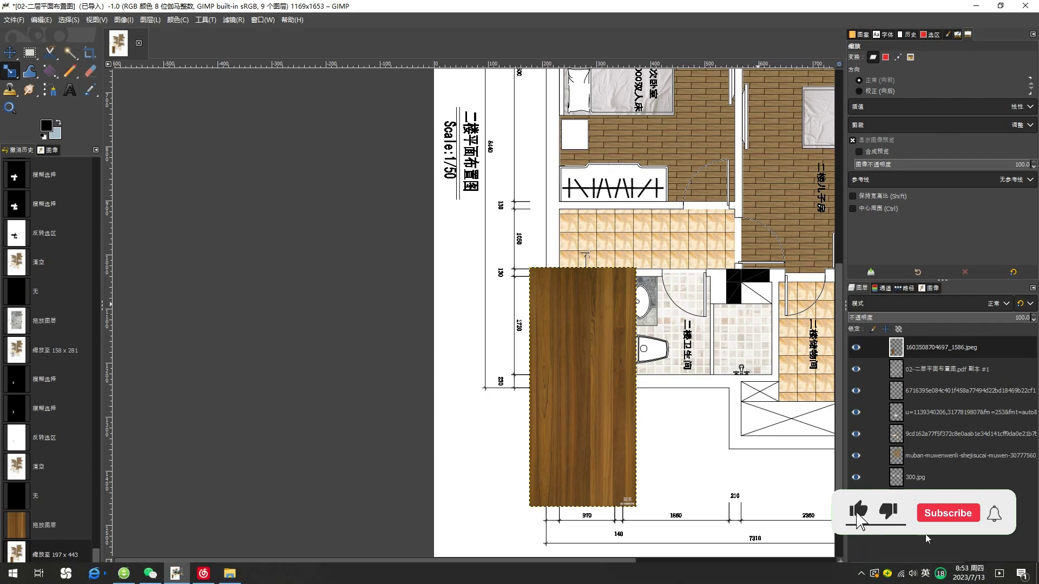
pyautogui.click(928, 576)
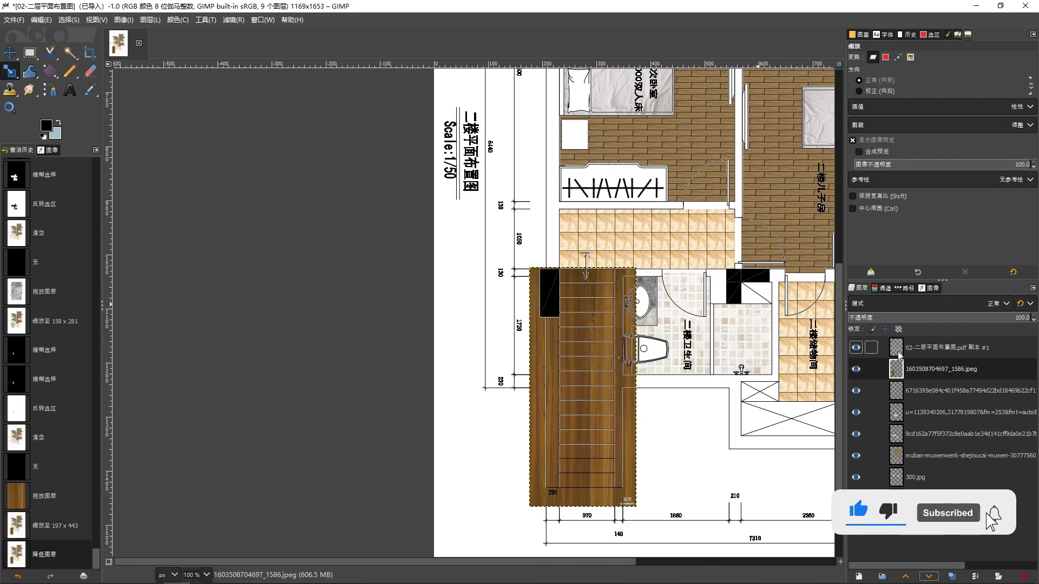
# Fuzzy-select every stair tread on the top plan copy layer, then clear the dark wood layer outside that selection and deselect
pyautogui.click(856, 349)
pyautogui.press('u')
pyautogui.scroll(2, 594, 296)
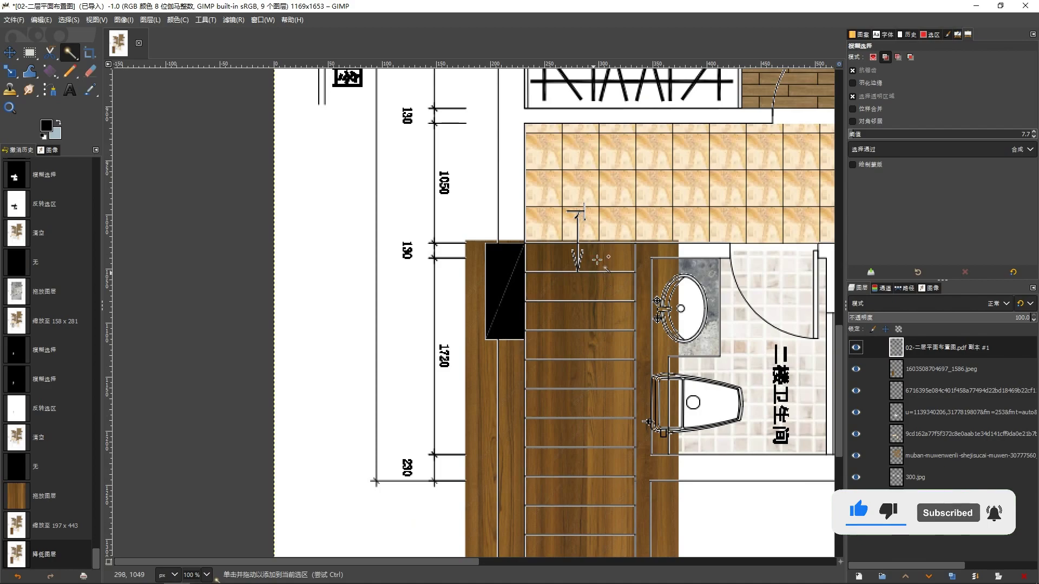
pyautogui.click(599, 262)
pyautogui.click(550, 262)
pyautogui.click(569, 303)
pyautogui.moveTo(572, 328); pyautogui.dragTo(572, 302)
pyautogui.click(578, 288)
pyautogui.moveTo(568, 348); pyautogui.dragTo(561, 271)
pyautogui.click(578, 292)
pyautogui.scroll(-1, 574, 317)
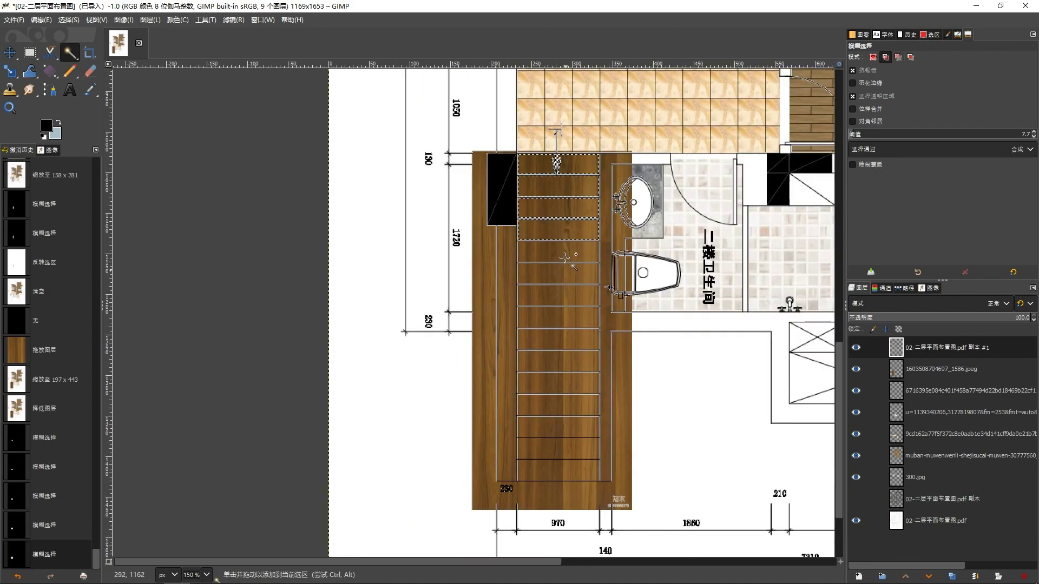
pyautogui.click(564, 255)
pyautogui.click(561, 282)
pyautogui.click(556, 298)
pyautogui.click(562, 320)
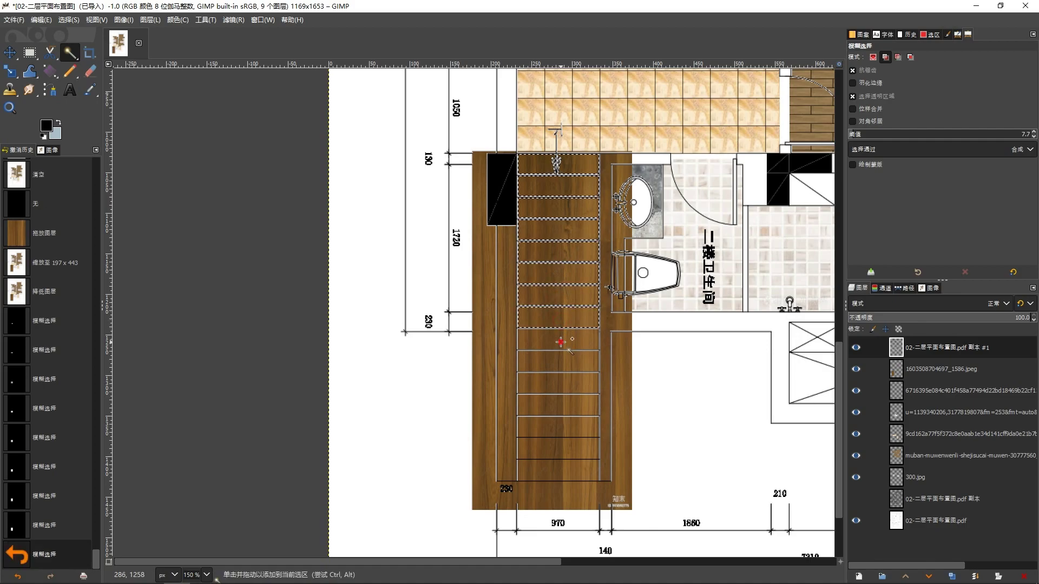
pyautogui.click(562, 341)
pyautogui.click(565, 362)
pyautogui.click(558, 383)
pyautogui.click(556, 405)
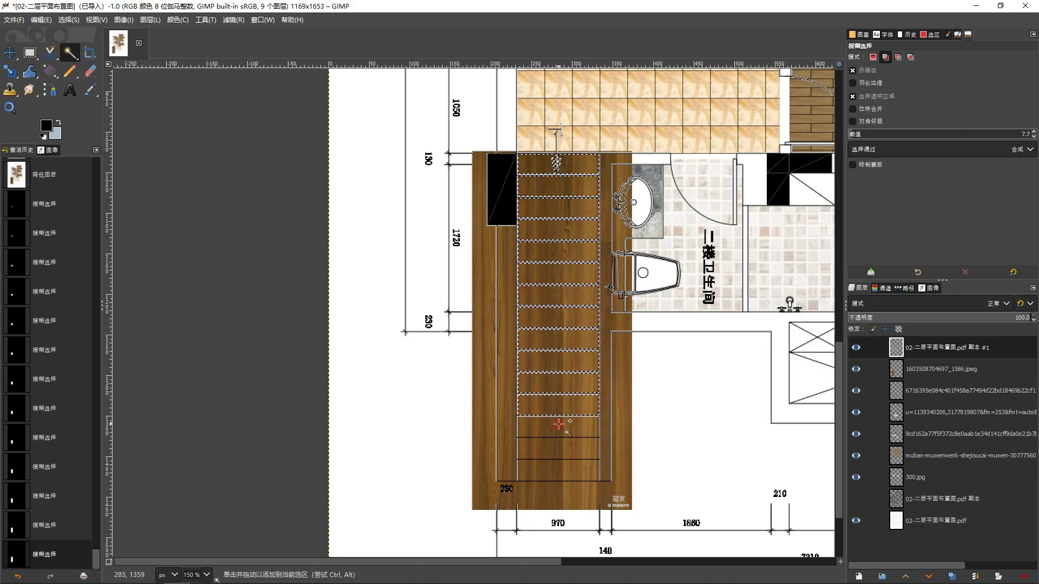
pyautogui.click(561, 427)
pyautogui.click(561, 447)
pyautogui.keyDown('shift'); pyautogui.click(560, 469); pyautogui.keyUp('shift')
pyautogui.click(894, 371)
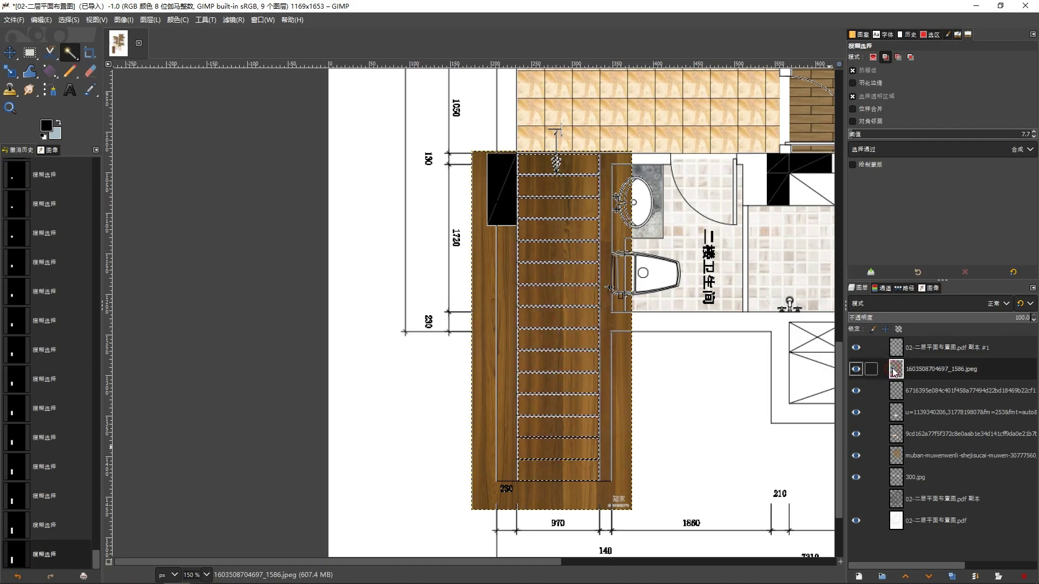
pyautogui.hotkey('ctrl', 'i')
pyautogui.press('Delete')
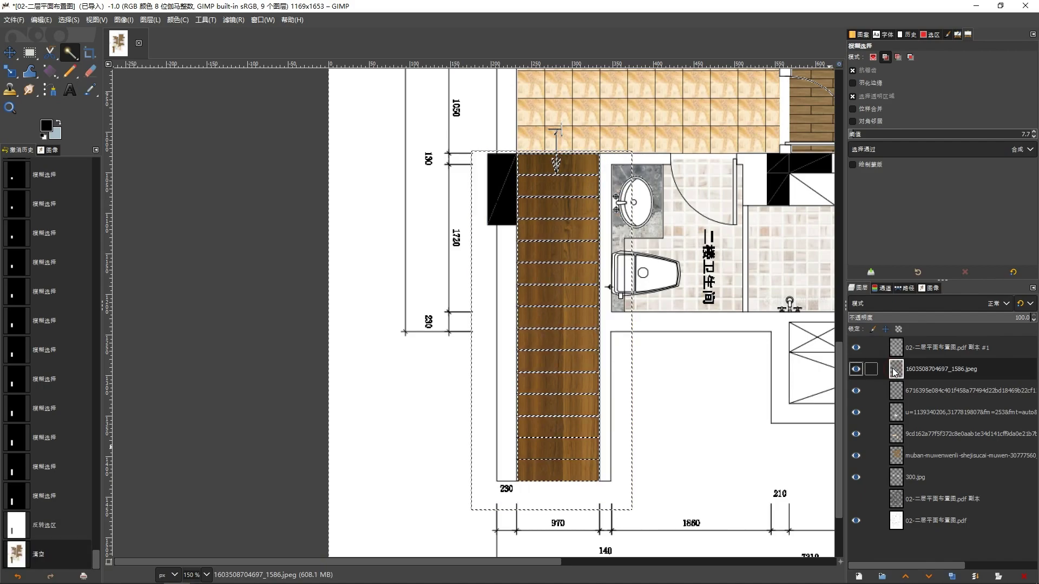
pyautogui.hotkey('ctrl', 'shift', 'a')
# Set the staircase wood layer's blend mode to Darken only (仅变暗)
pyautogui.scroll(-2, 536, 403)
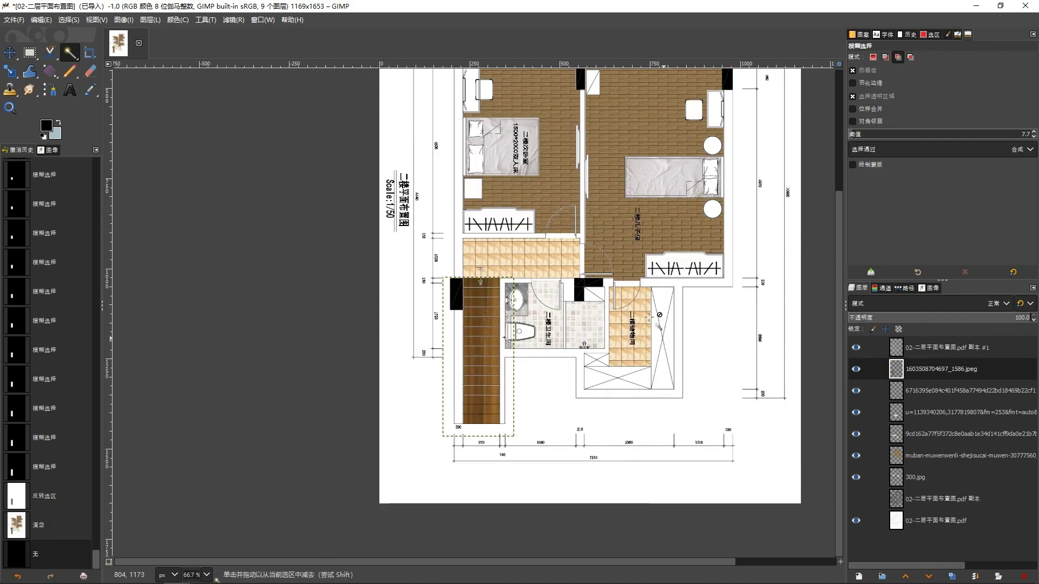
pyautogui.scroll(2, 568, 339)
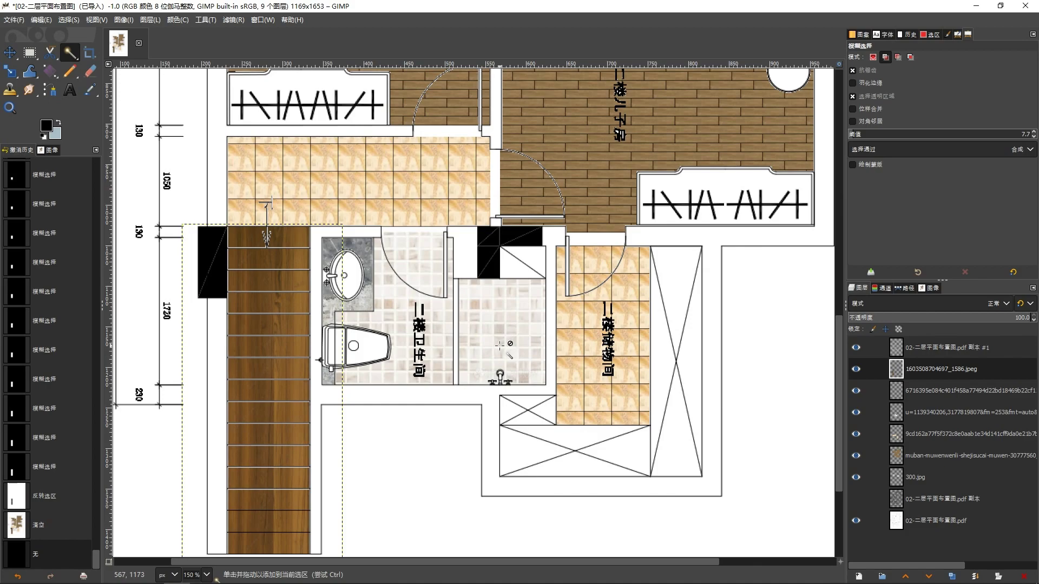
pyautogui.scroll(1, 485, 326)
pyautogui.click(998, 303)
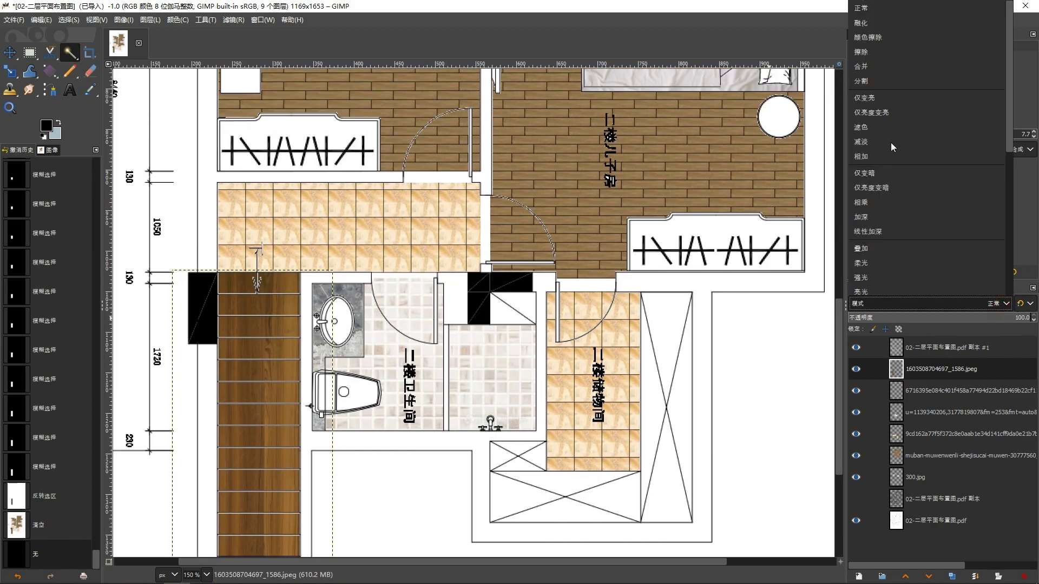
pyautogui.click(888, 173)
pyautogui.scroll(-3, 488, 357)
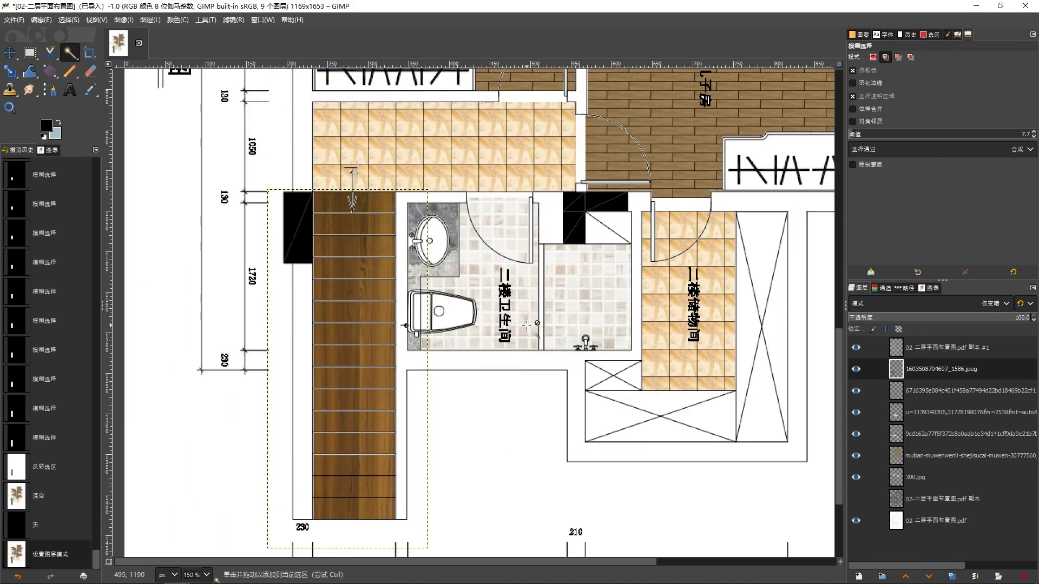
# Add the muban-muwenwenli wood image beneath the top plan copy and scale it to 165 × 144 px over the son's room desk and chair
pyautogui.scroll(5, 528, 345)
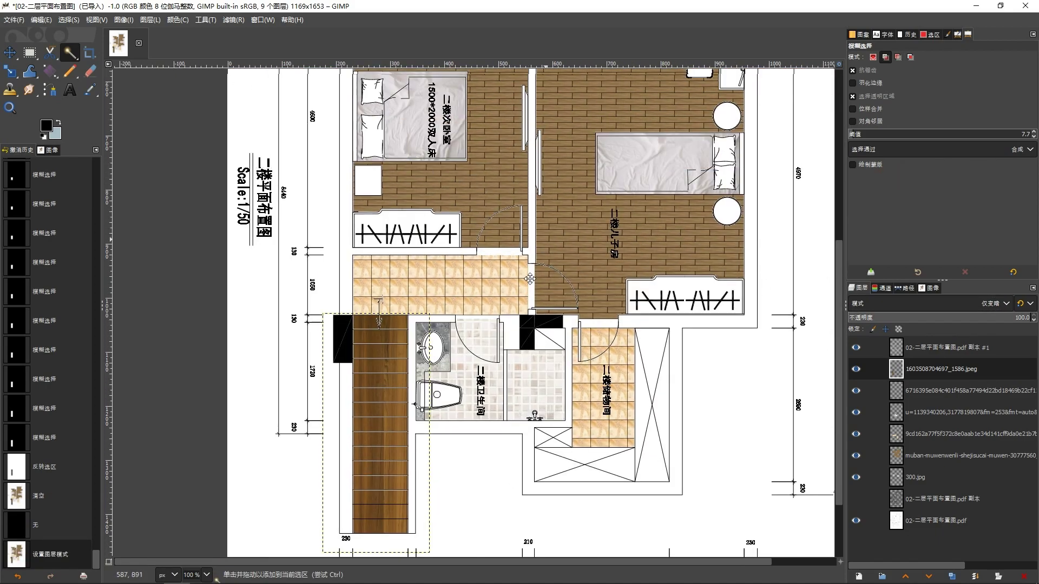
pyautogui.moveTo(446, 297); pyautogui.dragTo(446, 312)
pyautogui.moveTo(576, 287); pyautogui.dragTo(504, 310)
pyautogui.hotkey('ctrl', 'v')
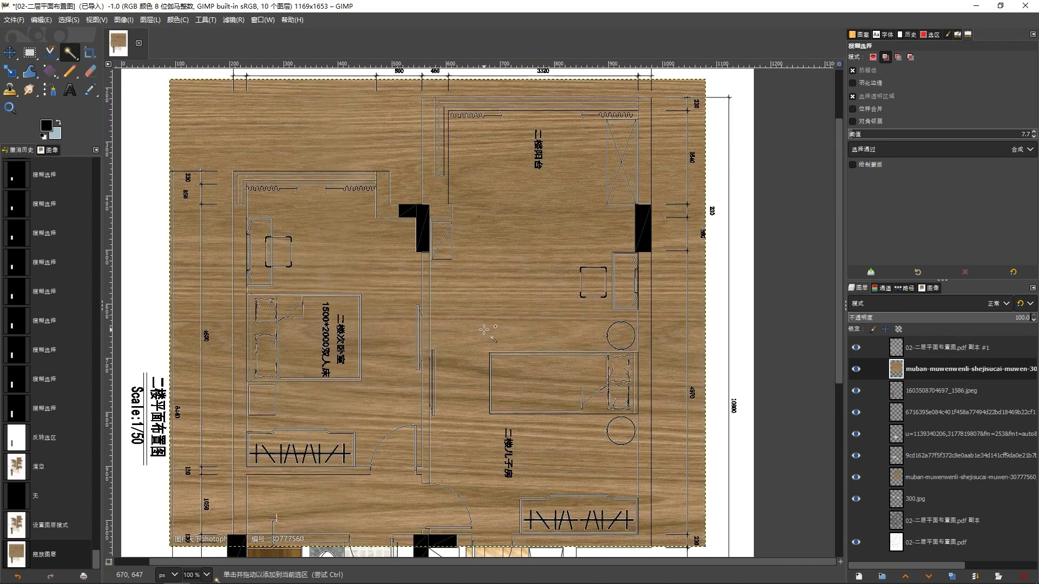
pyautogui.hotkey('shift', 's')
pyautogui.click(243, 185)
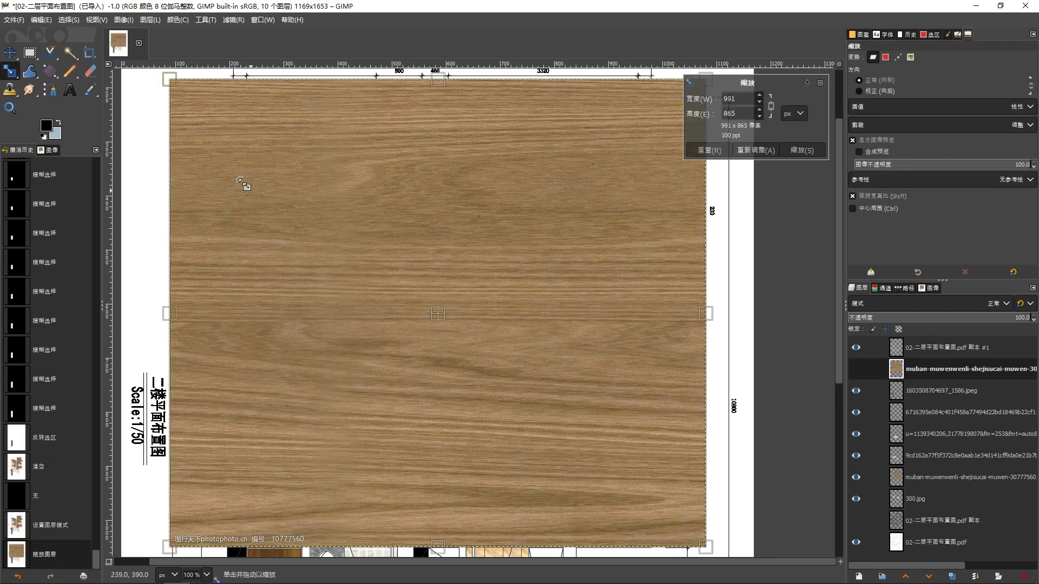
pyautogui.moveTo(175, 89); pyautogui.dragTo(614, 349)
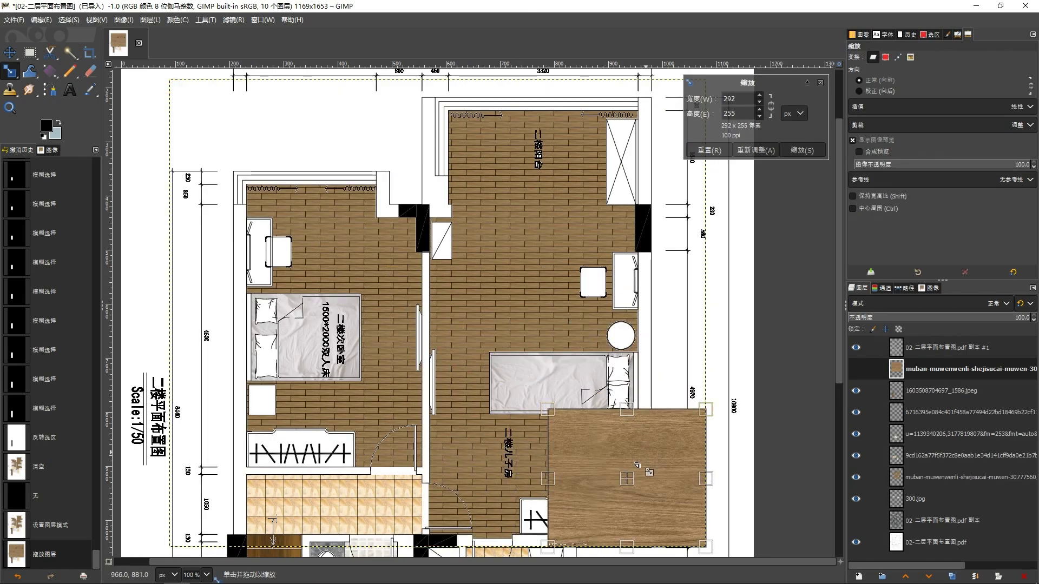
pyautogui.moveTo(553, 414); pyautogui.dragTo(616, 280)
pyautogui.press('Return')
# Duplicate the small wood patch, move the copy over the second bedroom's desk and chair, and anchor it into the wood layer
pyautogui.hotkey('ctrl', 'c')
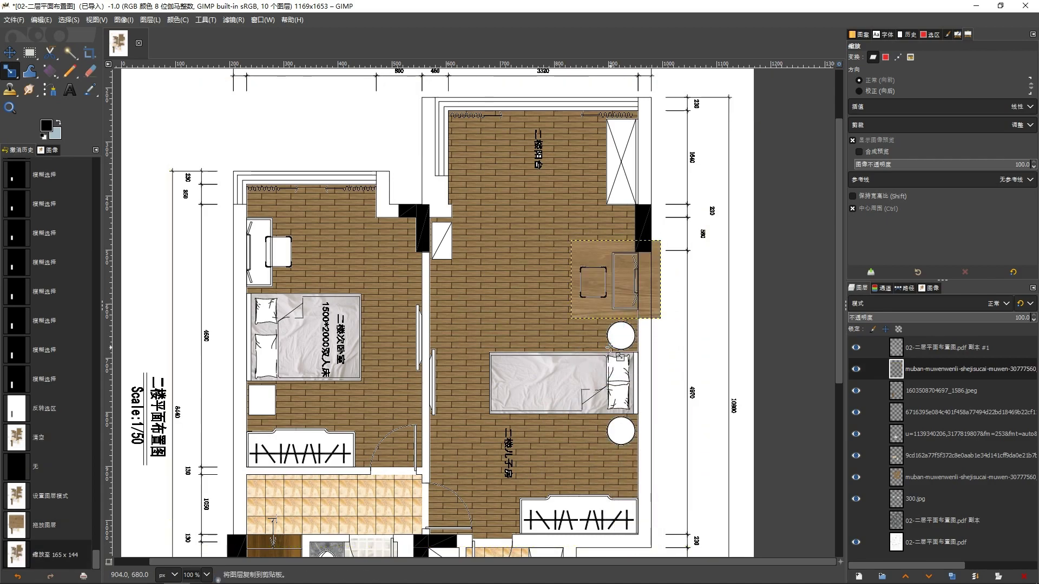
pyautogui.hotkey('ctrl', 'v')
pyautogui.press('m')
pyautogui.moveTo(589, 302); pyautogui.dragTo(242, 258)
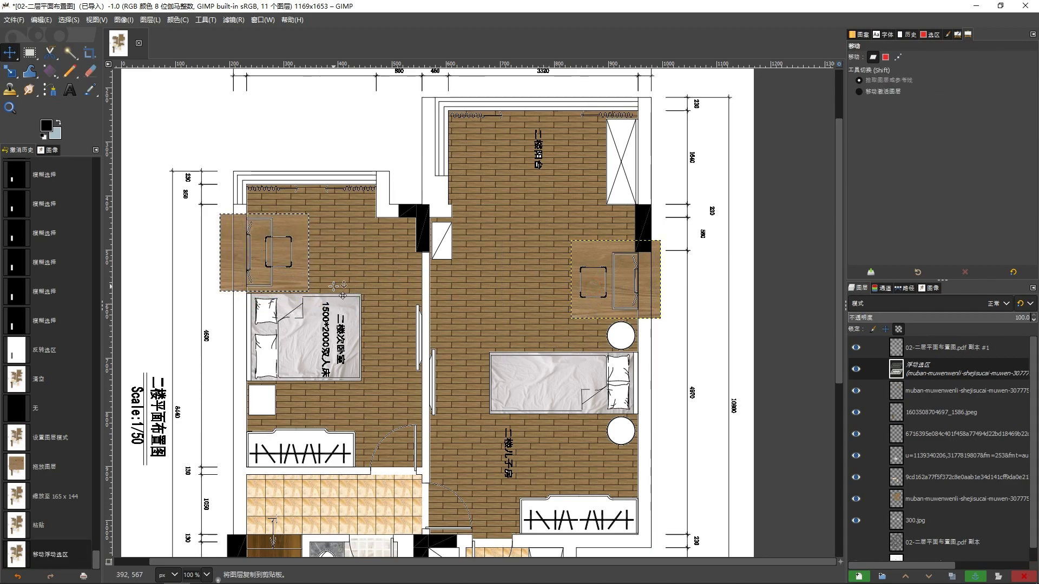
pyautogui.click(394, 301)
# Fuzzy-select both desktops on the top plan copy layer, then clear the new wood layer outside that selection
pyautogui.click(900, 353)
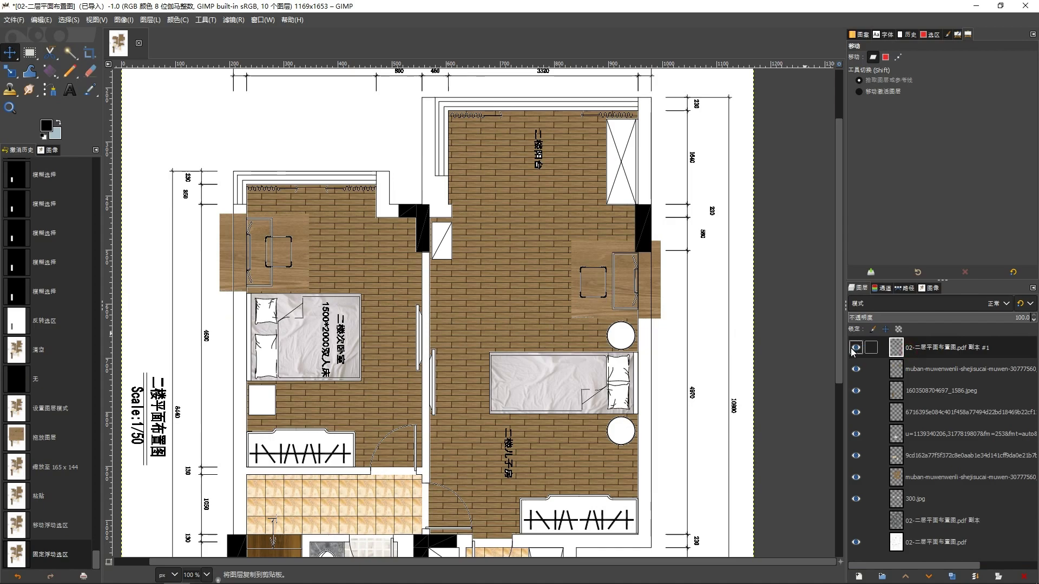
pyautogui.press('u')
pyautogui.click(370, 283)
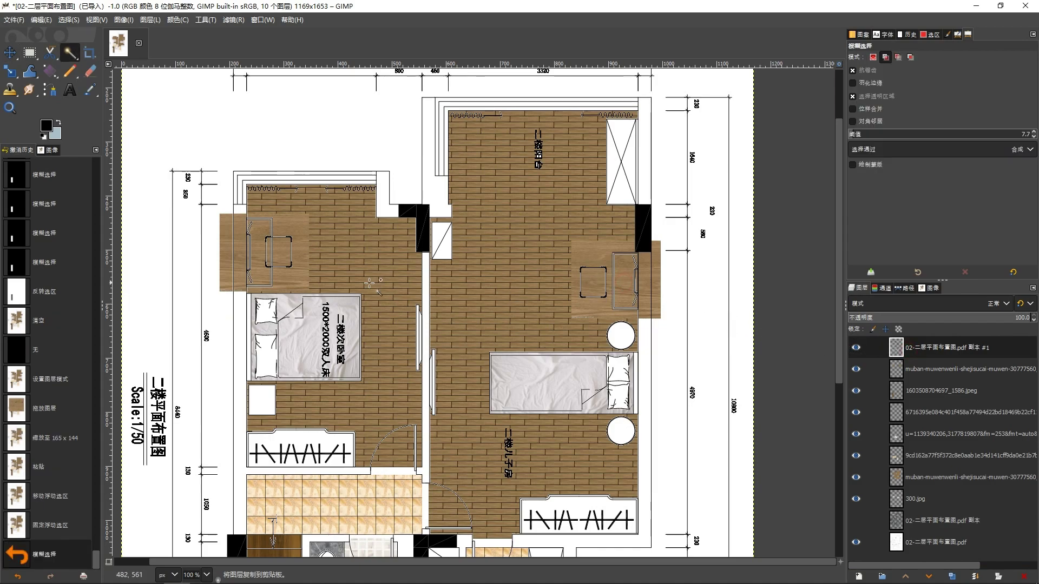
pyautogui.click(261, 246)
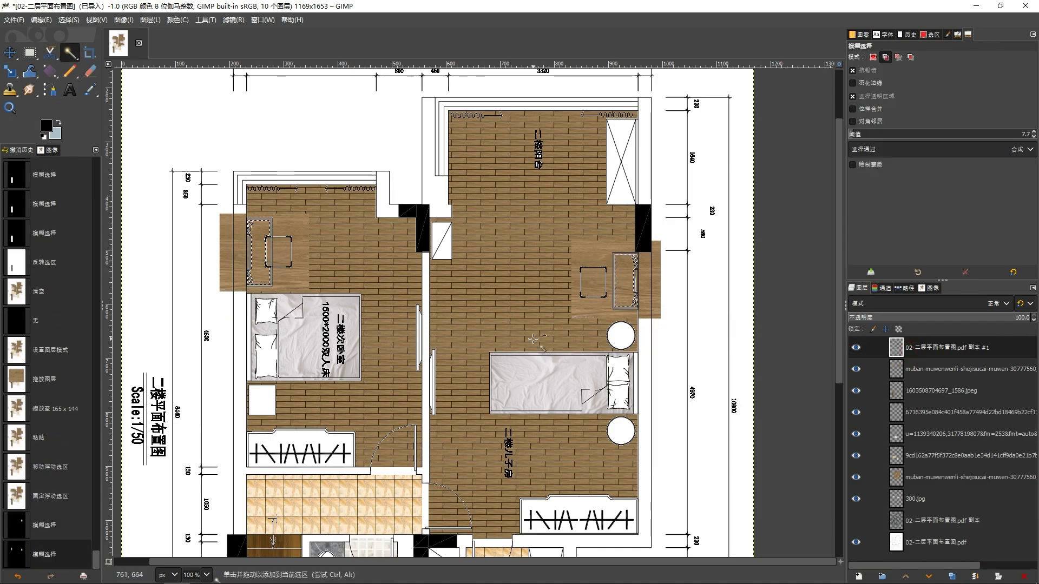
pyautogui.hotkey('ctrl', 'i')
pyautogui.press('Delete')
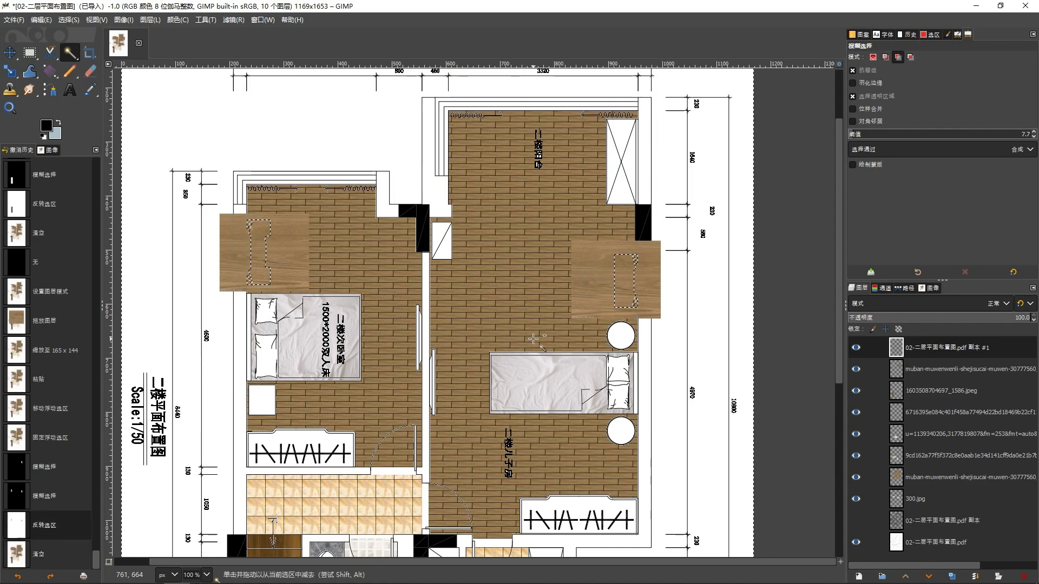
pyautogui.click(953, 369)
pyautogui.press('Delete')
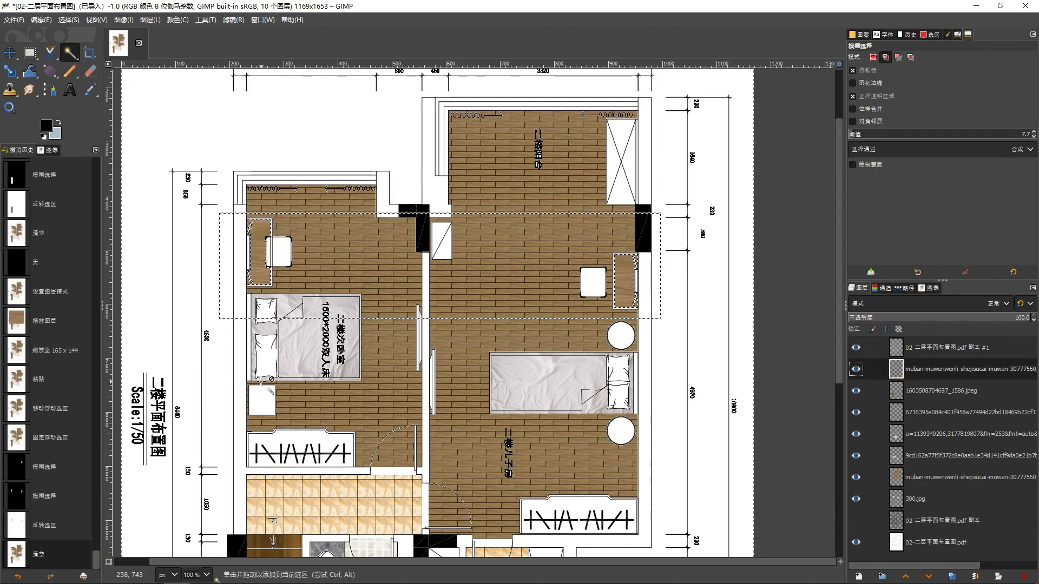
pyautogui.hotkey('ctrl', 'shift', 'a')
# Select the whole layer and set the foreground colour to light cyan 9ffffb
pyautogui.moveTo(235, 363); pyautogui.dragTo(307, 331)
pyautogui.scroll(-5, 417, 291)
pyautogui.hscroll(3, 416, 291)
pyautogui.hotkey('ctrl', 'a')
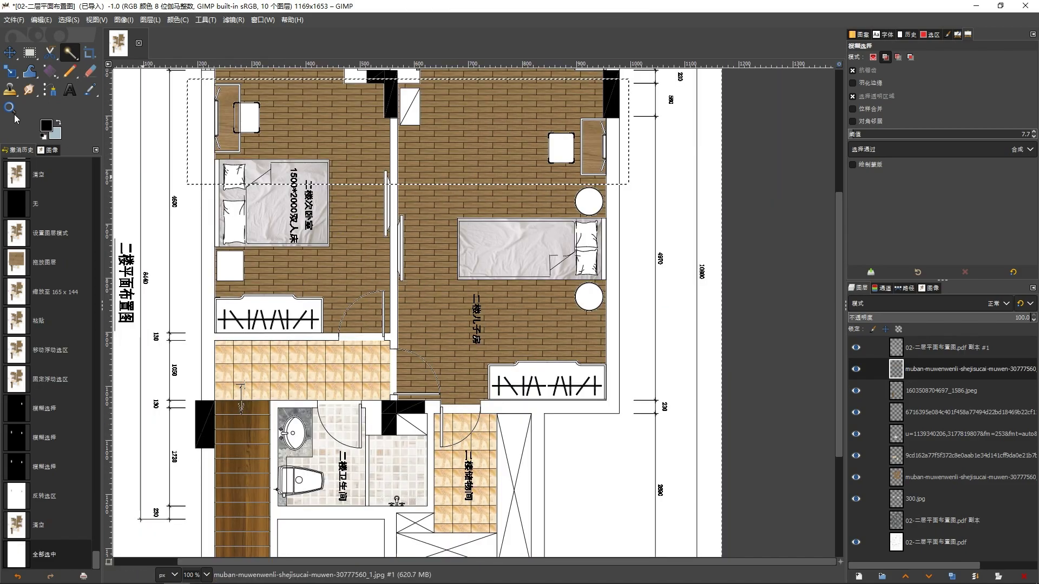
pyautogui.click(48, 127)
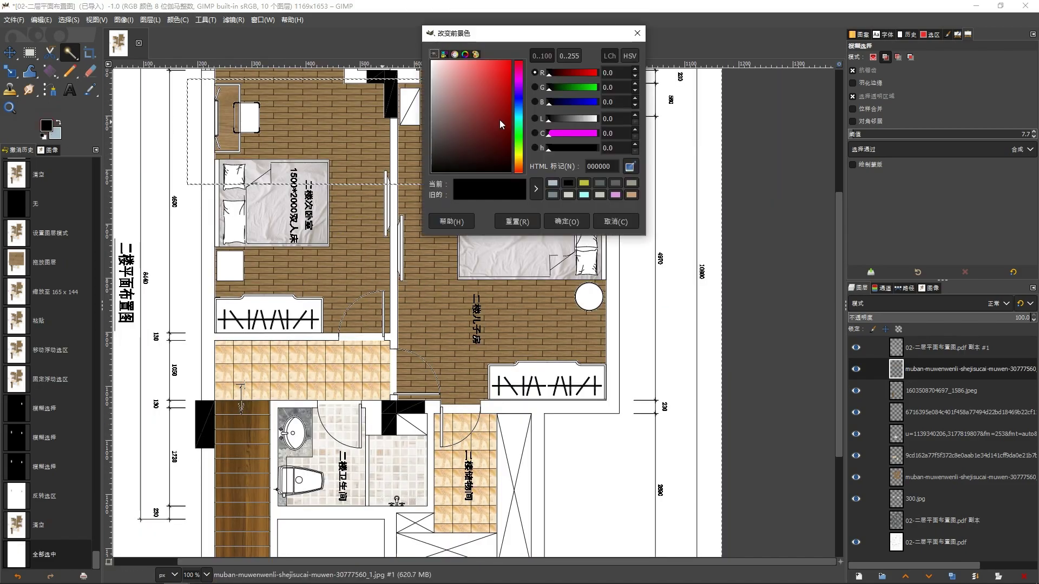
pyautogui.click(585, 195)
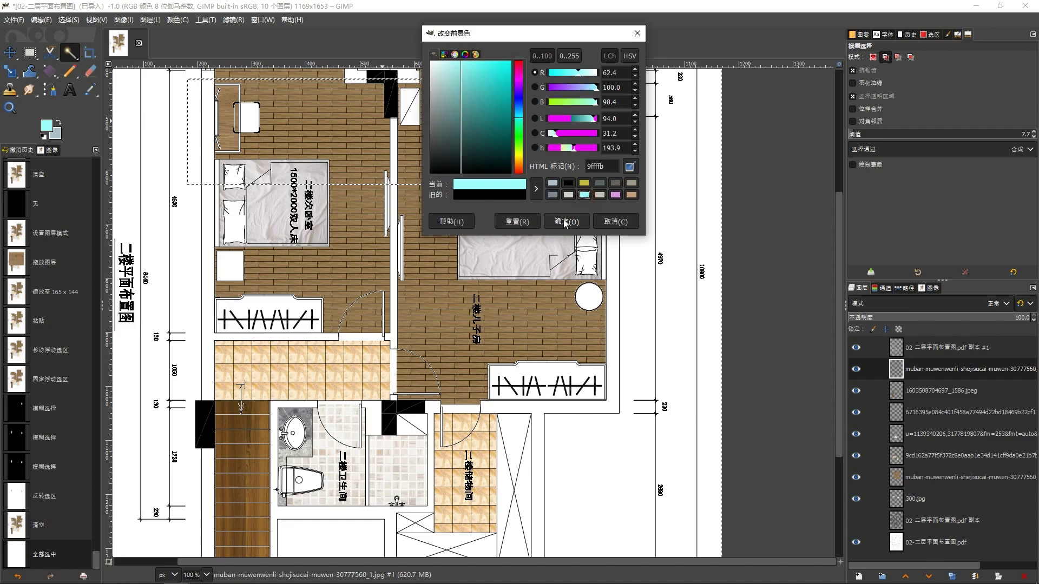
pyautogui.click(565, 222)
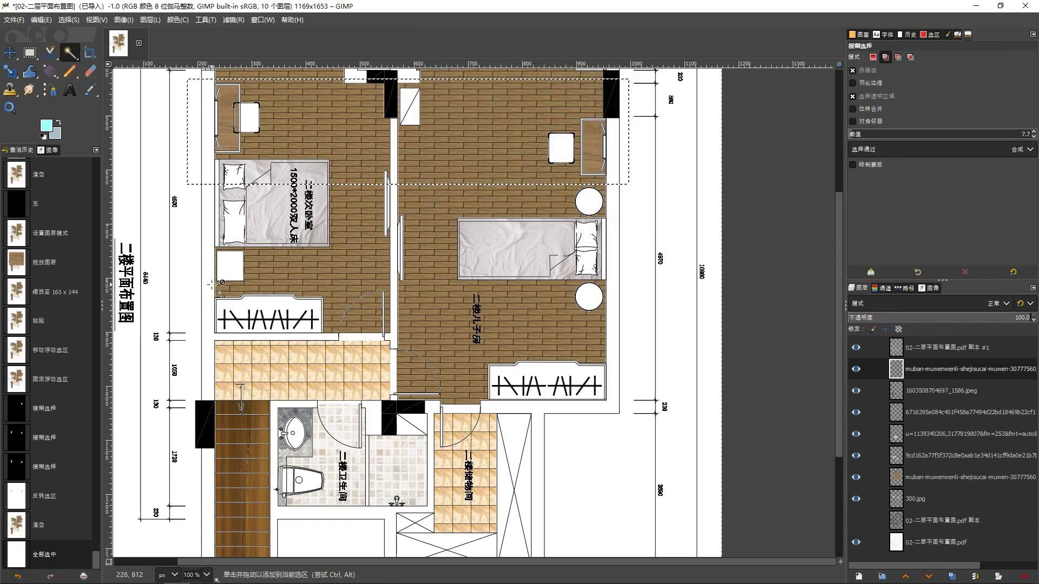
# Bucket-fill the washbasin bowl with the light cyan on the top plan copy layer
pyautogui.hotkey('shift', 'b')
pyautogui.scroll(2, 295, 460)
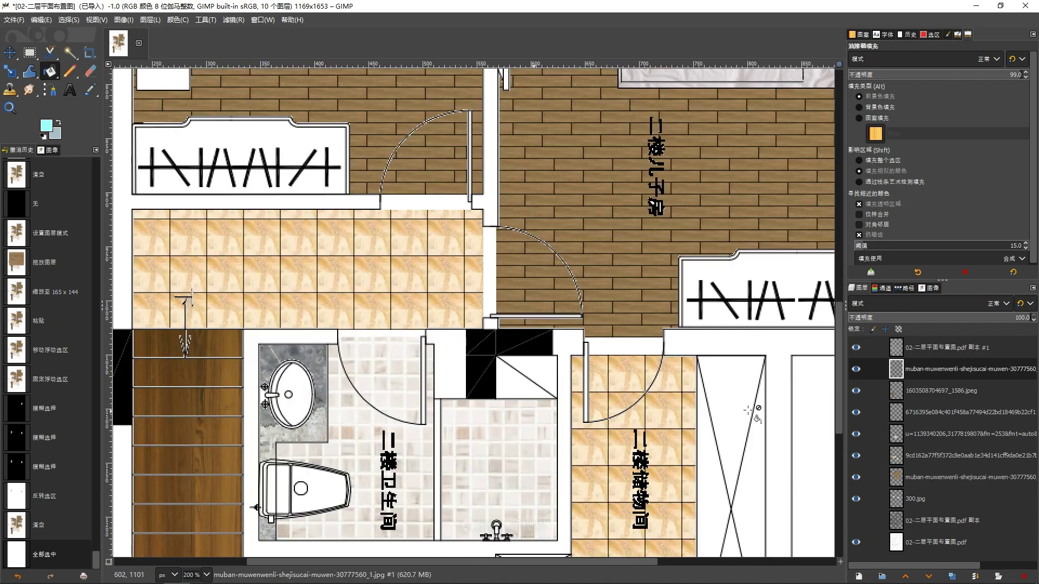
pyautogui.click(899, 352)
pyautogui.click(297, 390)
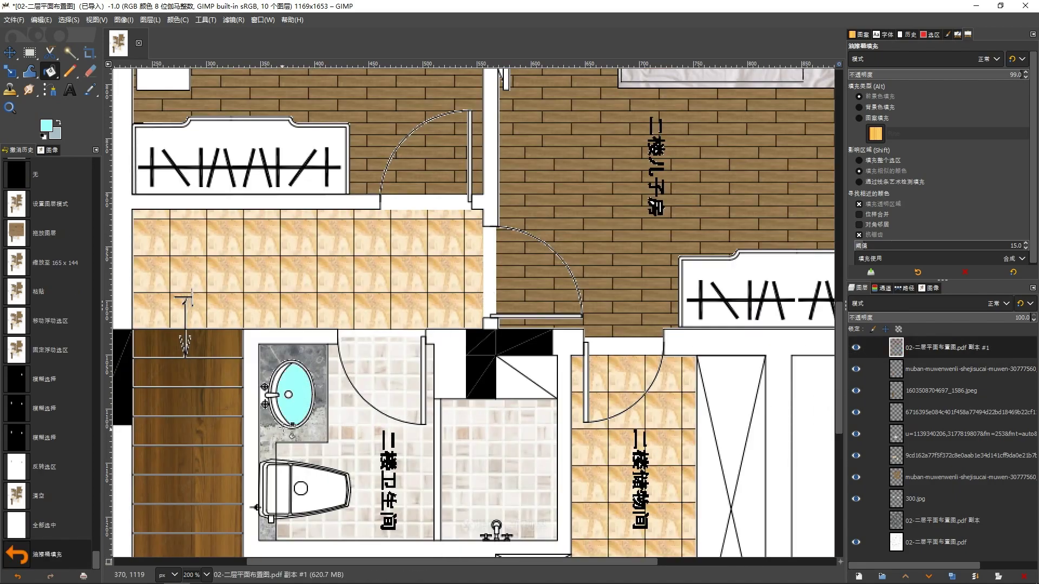
pyautogui.scroll(-3, 288, 395)
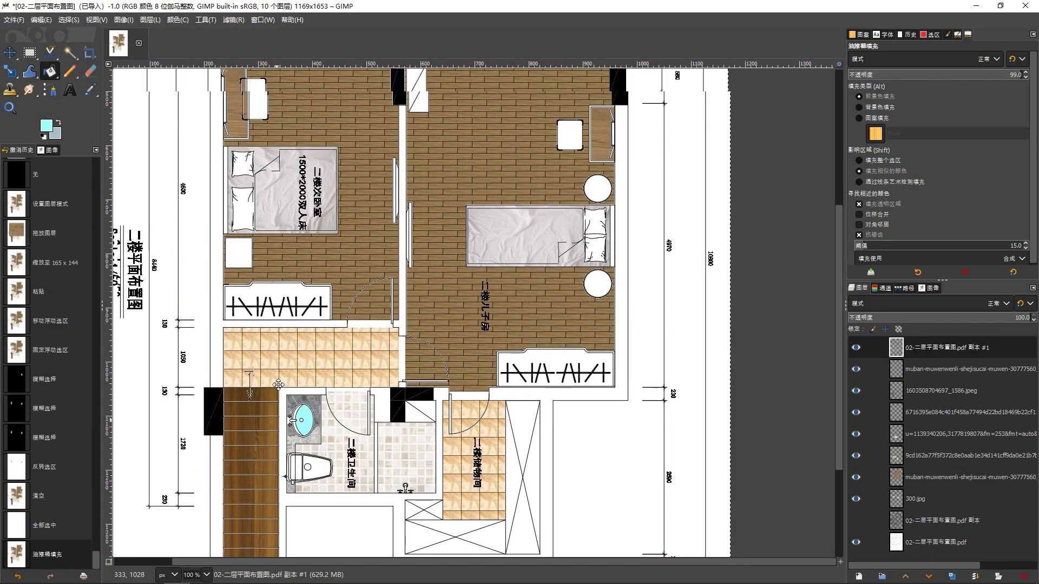
# Set the foreground to the grey-beige from the colour history and bucket-fill the desk chairs in both bedrooms
pyautogui.click(50, 123)
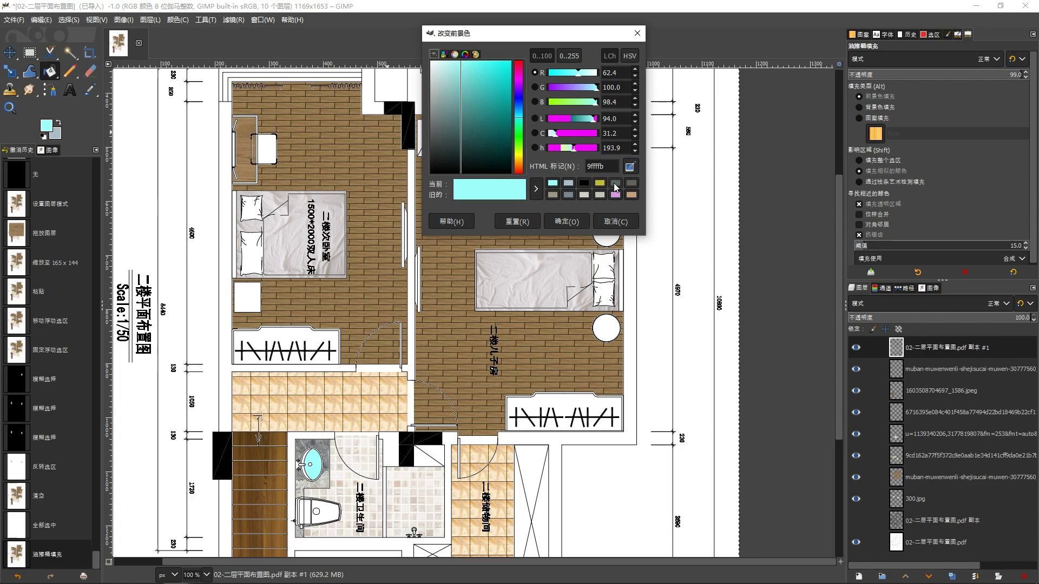
pyautogui.click(552, 195)
pyautogui.click(562, 223)
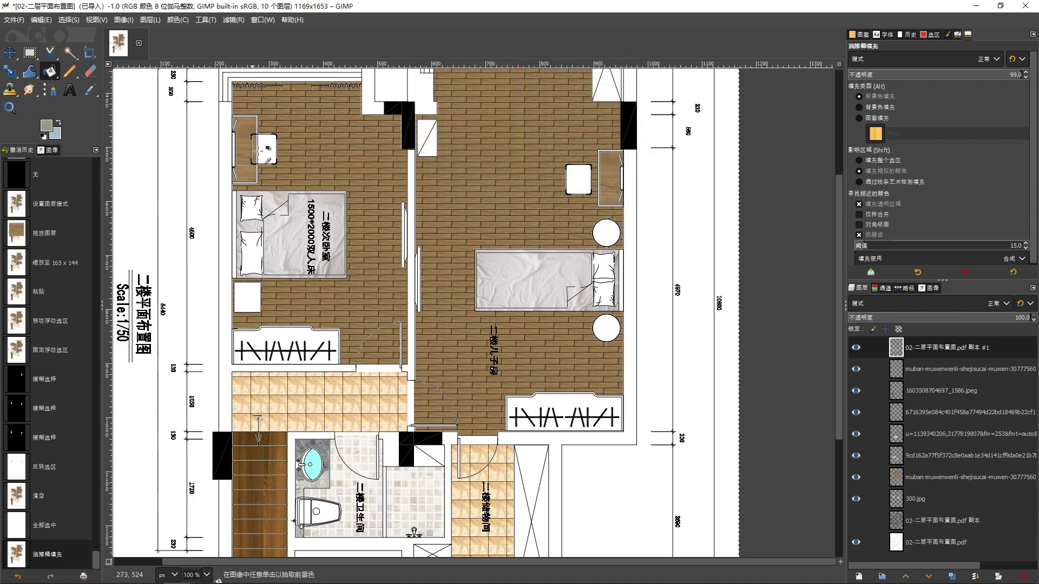
pyautogui.scroll(1, 282, 142)
pyautogui.click(283, 146)
pyautogui.scroll(-1, 636, 190)
pyautogui.moveTo(633, 185); pyautogui.dragTo(487, 213)
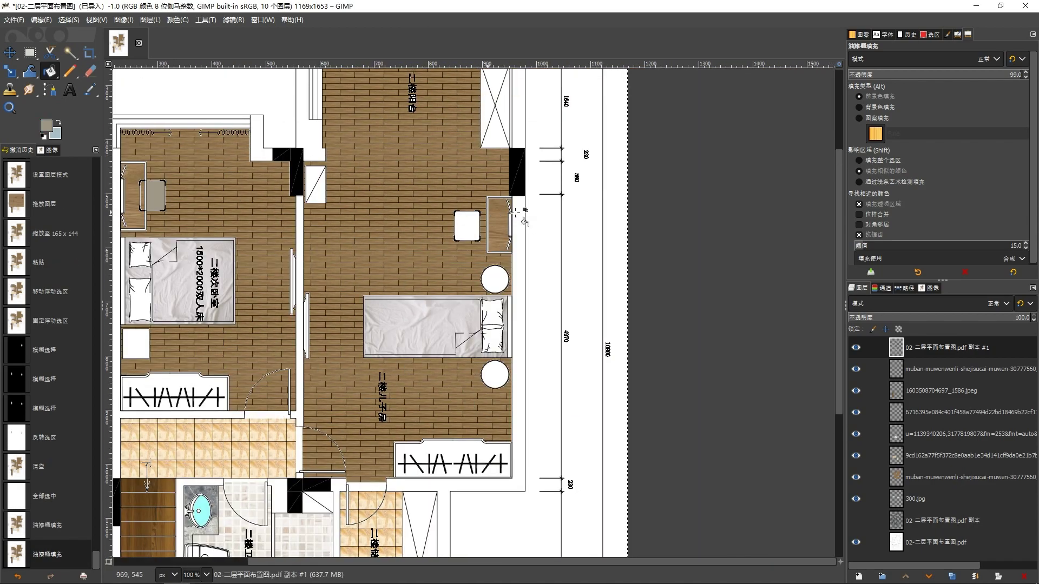
pyautogui.click(468, 226)
pyautogui.moveTo(474, 313); pyautogui.dragTo(667, 237)
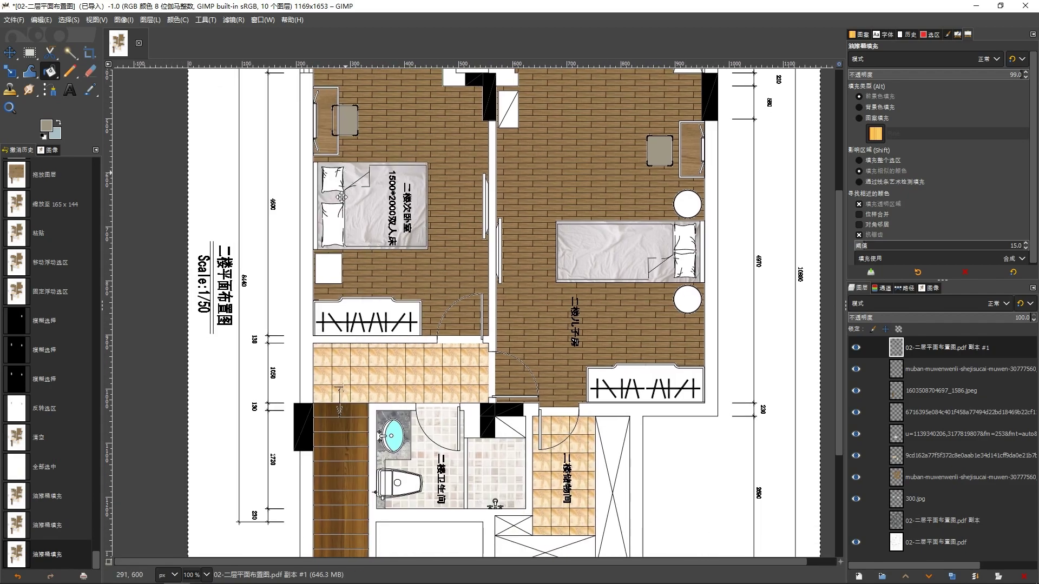
# Set the foreground to the darker grey-brown 655f50 and bucket-fill every section of the storage room's crossed cabinets
pyautogui.moveTo(343, 193); pyautogui.dragTo(337, 216)
pyautogui.click(48, 126)
pyautogui.moveTo(582, 122); pyautogui.dragTo(569, 122)
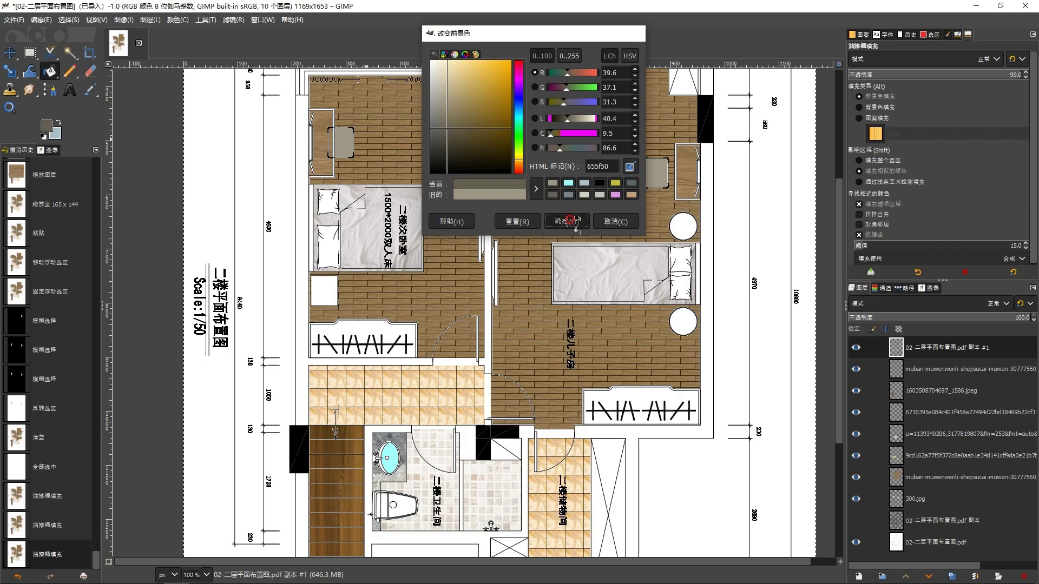
pyautogui.click(567, 220)
pyautogui.scroll(1, 492, 368)
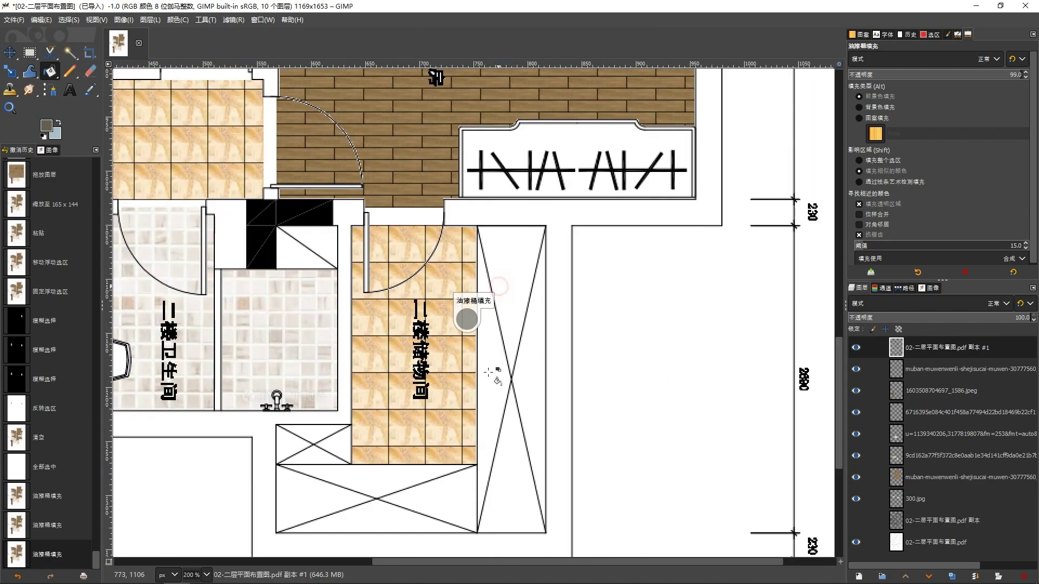
pyautogui.click(492, 383)
pyautogui.click(528, 364)
pyautogui.click(512, 450)
pyautogui.moveTo(511, 449); pyautogui.dragTo(535, 317)
pyautogui.click(462, 368)
pyautogui.click(386, 342)
pyautogui.click(396, 378)
pyautogui.click(339, 364)
pyautogui.click(339, 327)
pyautogui.click(354, 315)
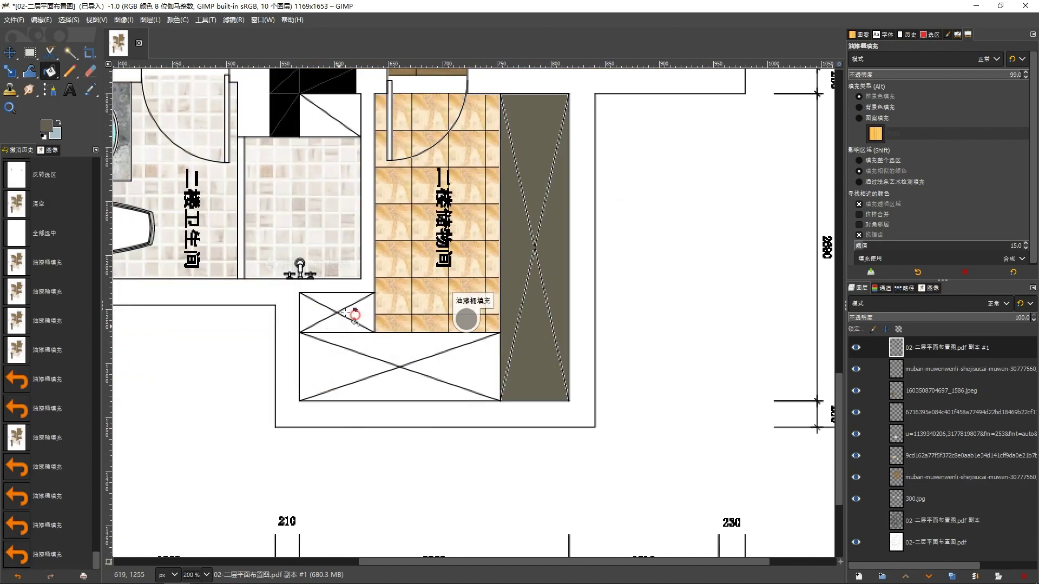
pyautogui.click(326, 311)
pyautogui.click(335, 302)
pyautogui.scroll(-3, 387, 289)
# Bucket-fill the diagonal box beside the bathroom's black column and the crossed balcony cabinet with the same grey-brown
pyautogui.moveTo(385, 266); pyautogui.dragTo(373, 336)
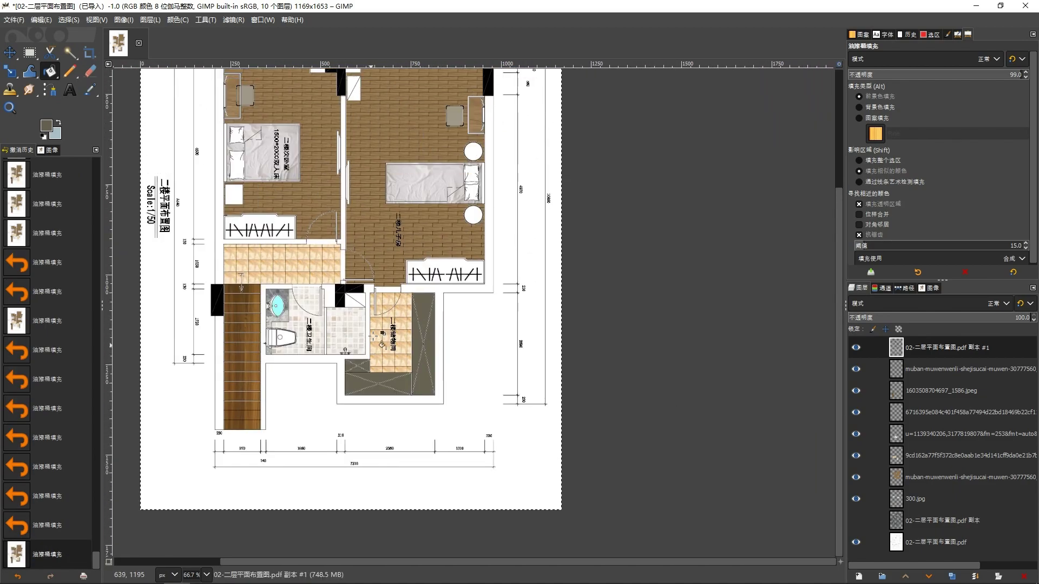
pyautogui.click(360, 299)
pyautogui.click(356, 303)
pyautogui.moveTo(417, 220); pyautogui.dragTo(362, 375)
pyautogui.click(420, 209)
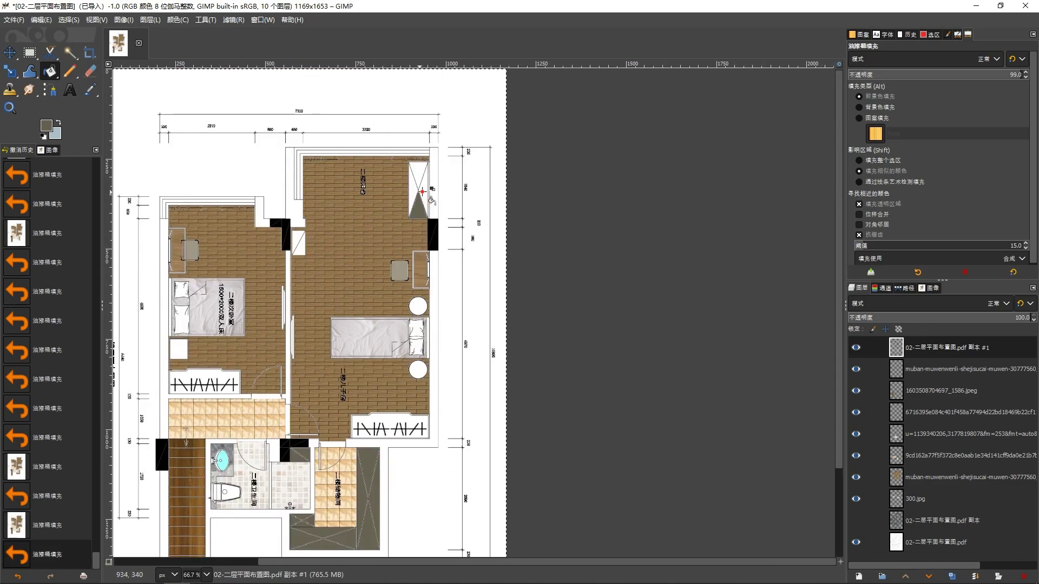
pyautogui.hscroll(-3, 316, 274)
pyautogui.scroll(-1, 316, 274)
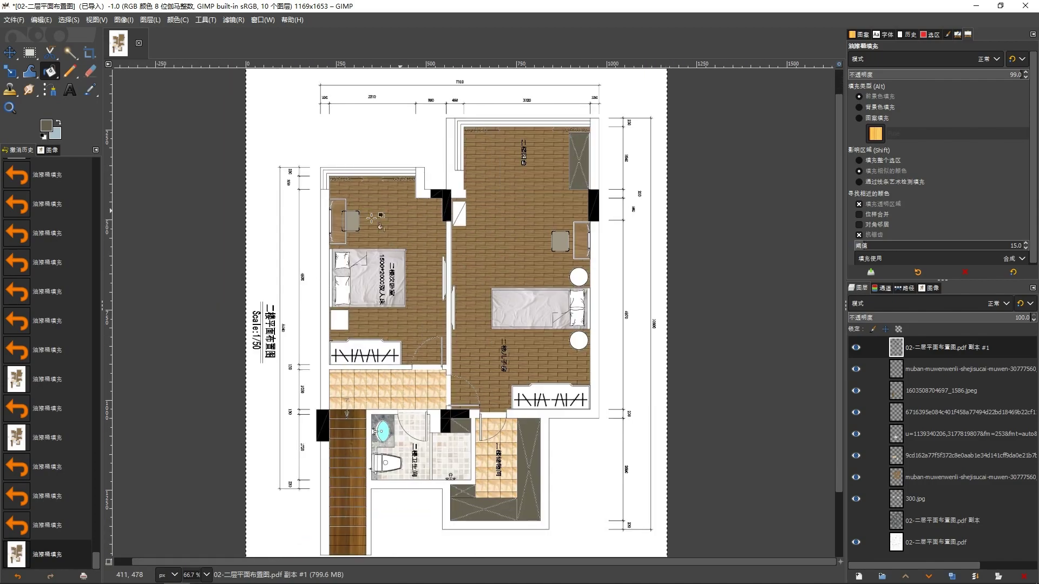
# Set the foreground to a slightly more saturated dark brown and bucket-fill the wardrobes in both bedrooms
pyautogui.scroll(2, 402, 379)
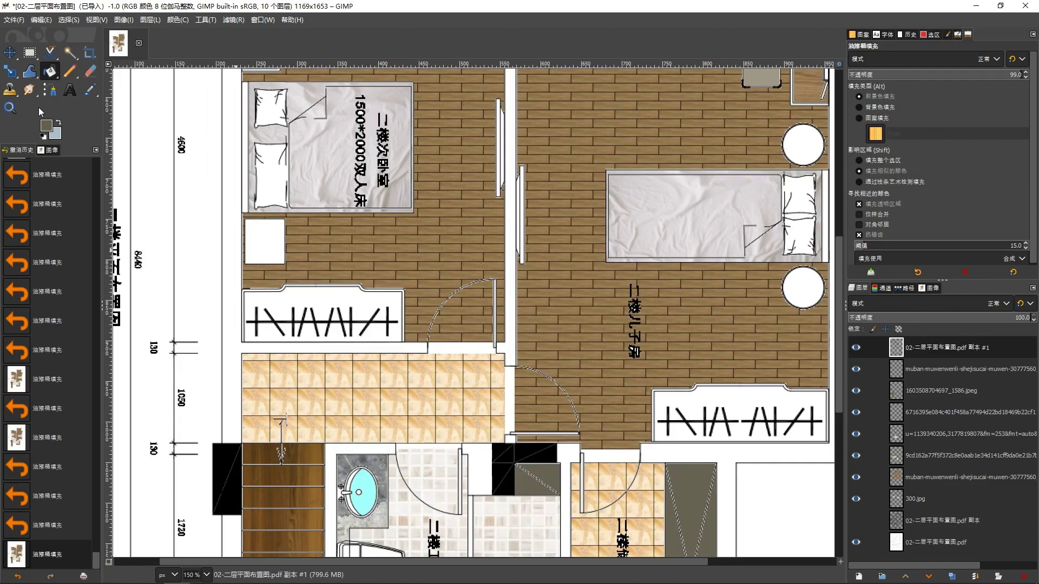
pyautogui.click(46, 126)
pyautogui.moveTo(455, 134); pyautogui.dragTo(464, 128)
pyautogui.click(554, 220)
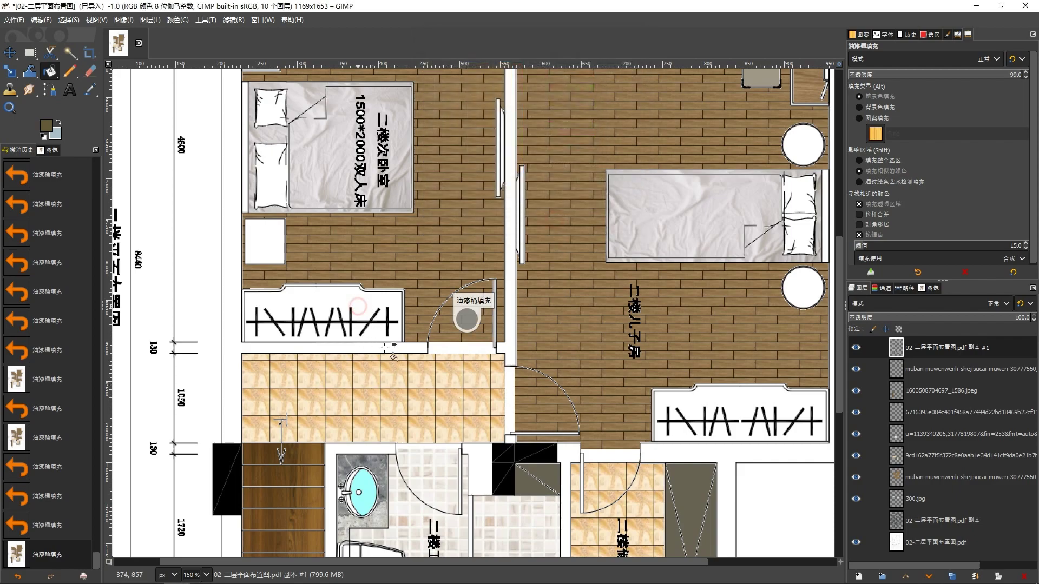
pyautogui.click(375, 335)
pyautogui.hscroll(5, 605, 322)
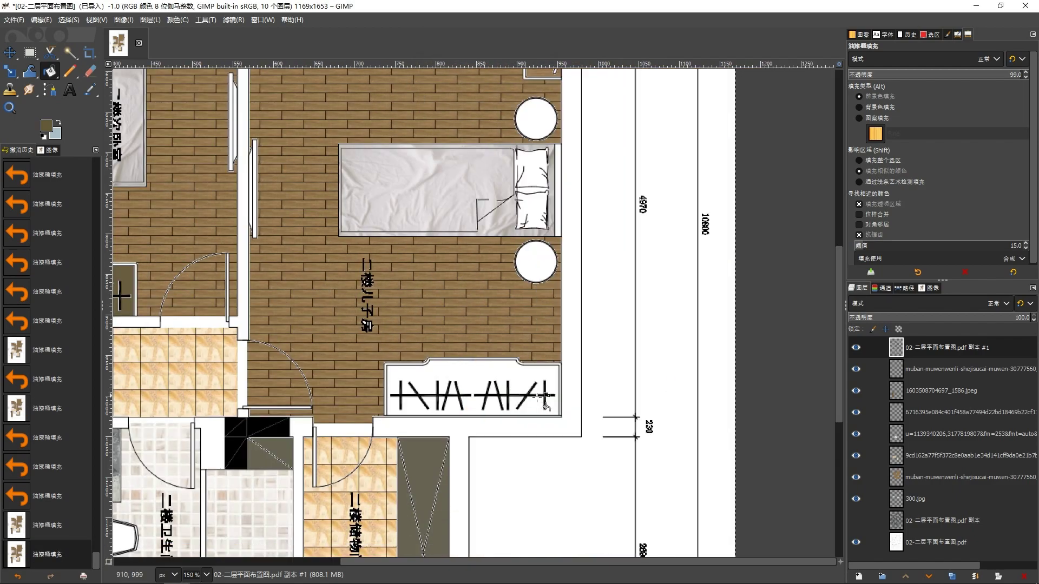
pyautogui.click(468, 386)
# Pick the desk's wood colour as foreground and bucket-fill the son's two round bedside tables and the second bedroom's square nightstand
pyautogui.scroll(3, 578, 131)
pyautogui.hscroll(-2, 578, 132)
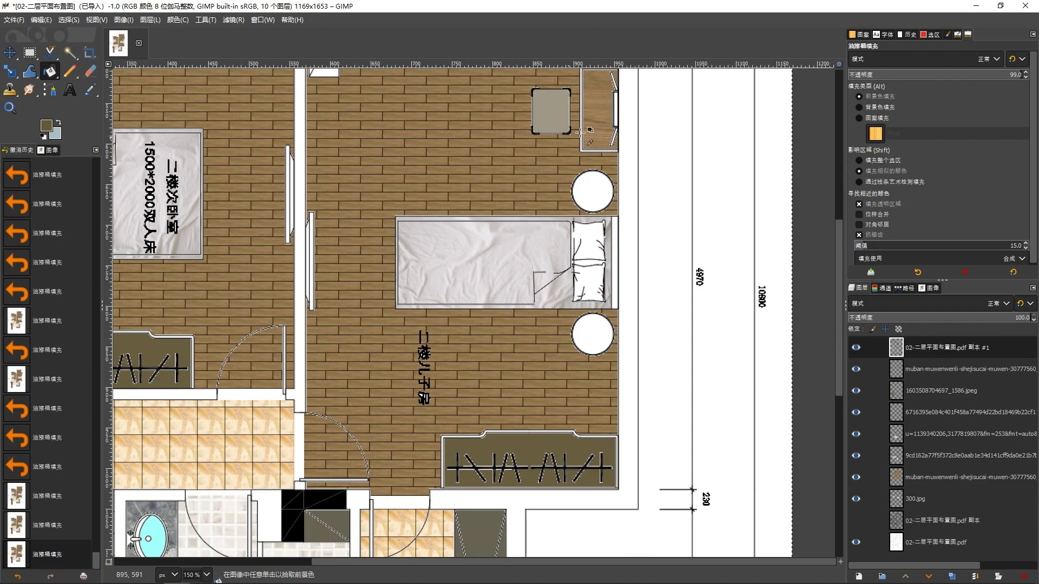
pyautogui.click(596, 333)
pyautogui.click(600, 196)
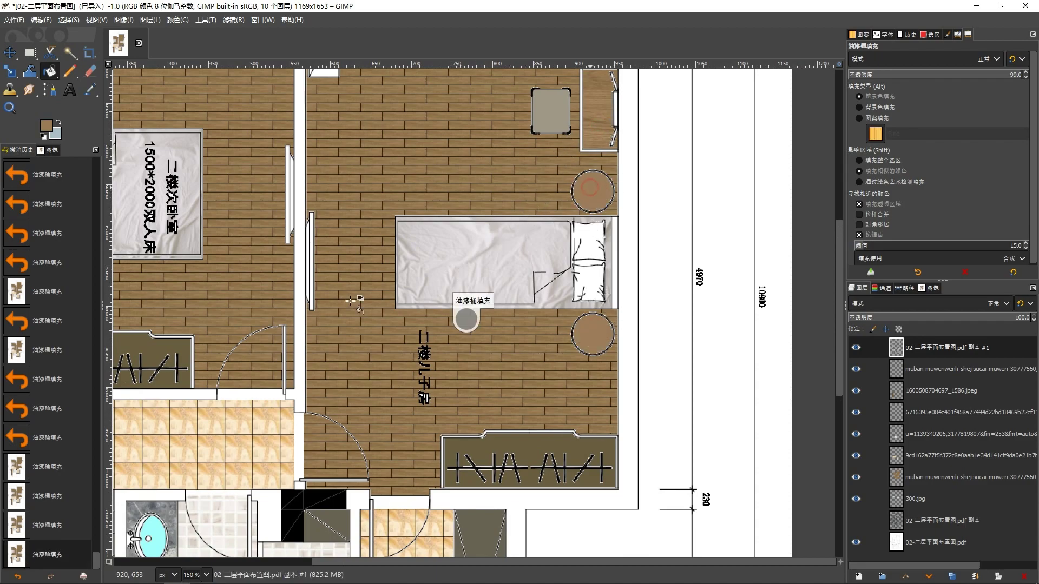
pyautogui.hscroll(-5, 469, 298)
pyautogui.click(360, 284)
pyautogui.scroll(1, 558, 274)
pyautogui.hscroll(3, 558, 273)
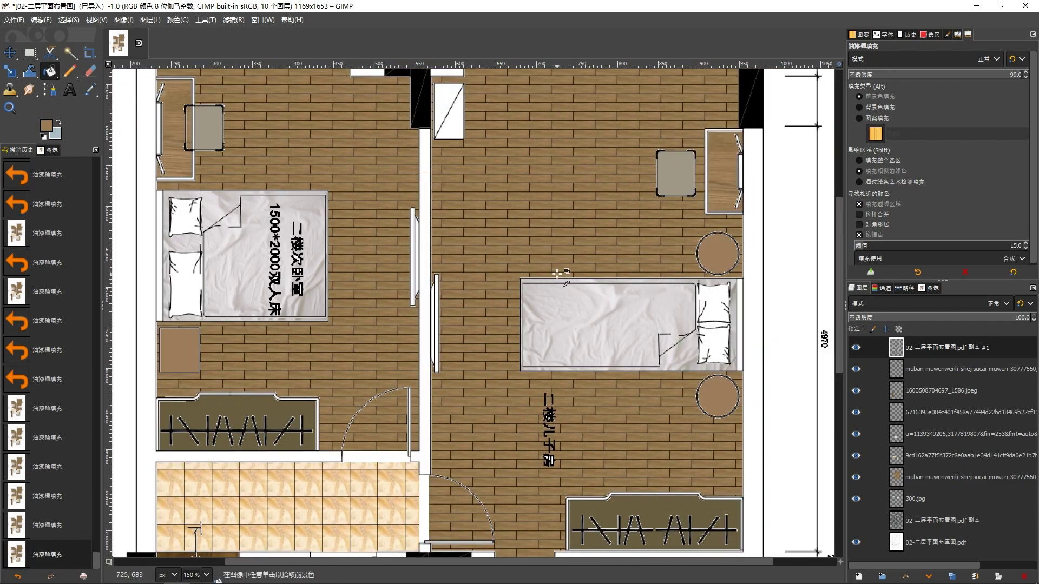
pyautogui.keyDown('ctrl'); pyautogui.scroll(-3, 551, 276); pyautogui.keyUp('ctrl')
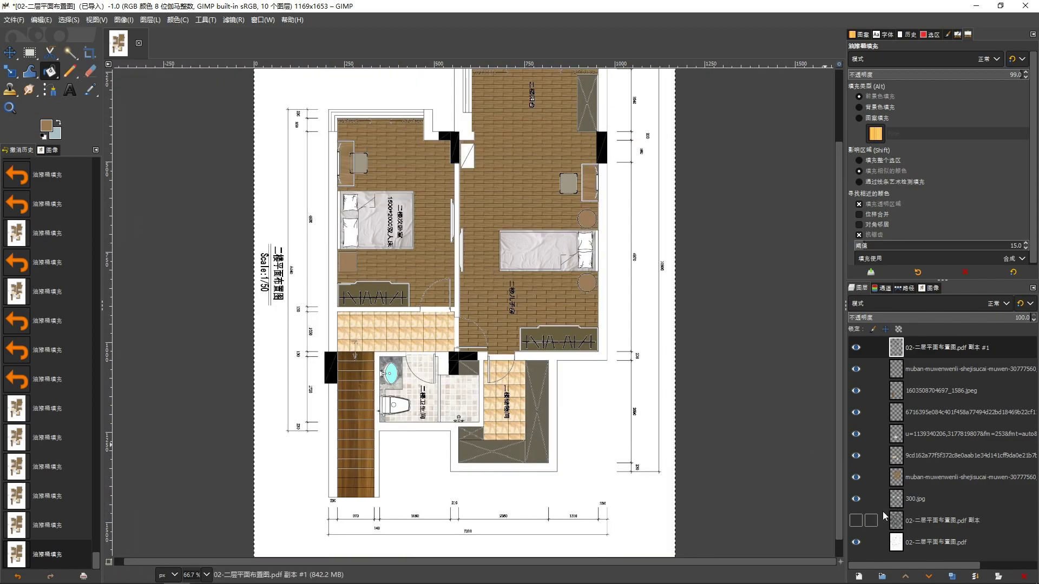
# Show the hidden layer 02-二层平面布置图.pdf 副本 with the shadowed walls and raise it to the top of the layer stack
pyautogui.click(856, 521)
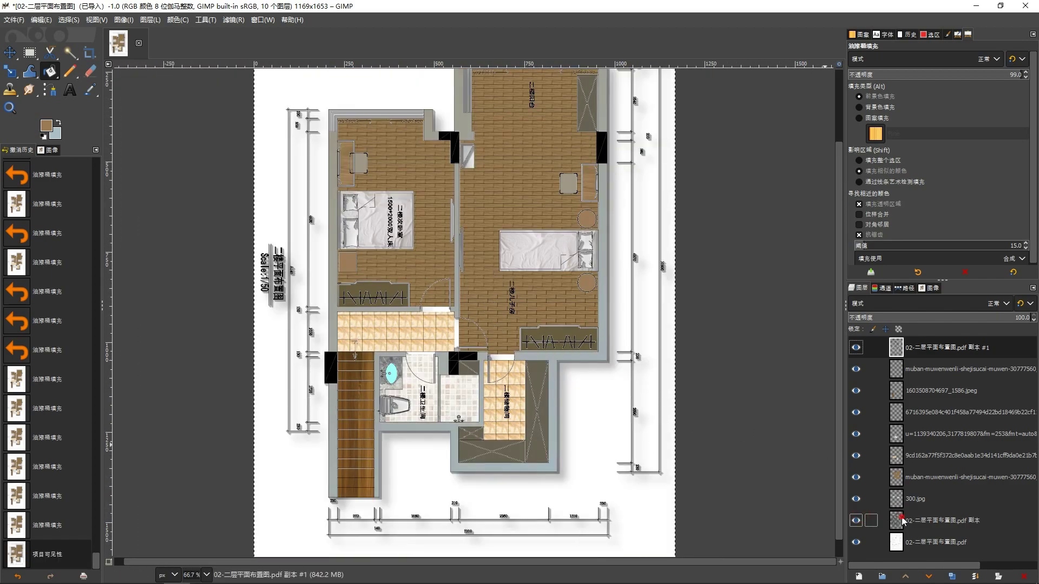
pyautogui.click(920, 520)
pyautogui.click(907, 577)
pyautogui.click(907, 577)
pyautogui.click(907, 577)
pyautogui.click(907, 577)
pyautogui.click(907, 577)
pyautogui.click(907, 577)
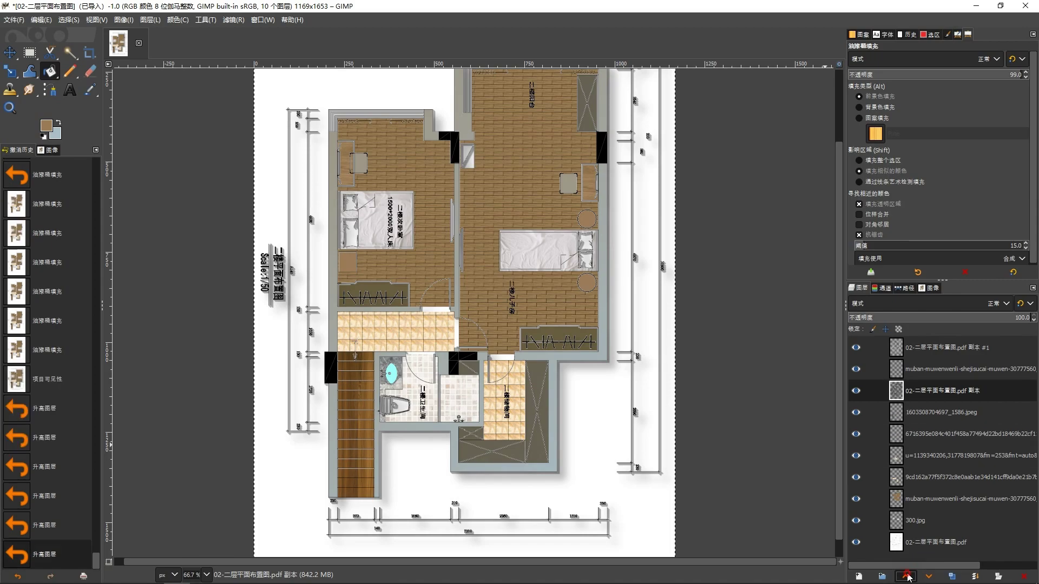
pyautogui.click(907, 577)
pyautogui.click(907, 577)
# Compare the shadowed wall layer above and below the colour-filled 副本 #1 layer, leaving it directly beneath that layer
pyautogui.keyDown('ctrl'); pyautogui.scroll(1, 572, 336); pyautogui.keyUp('ctrl')
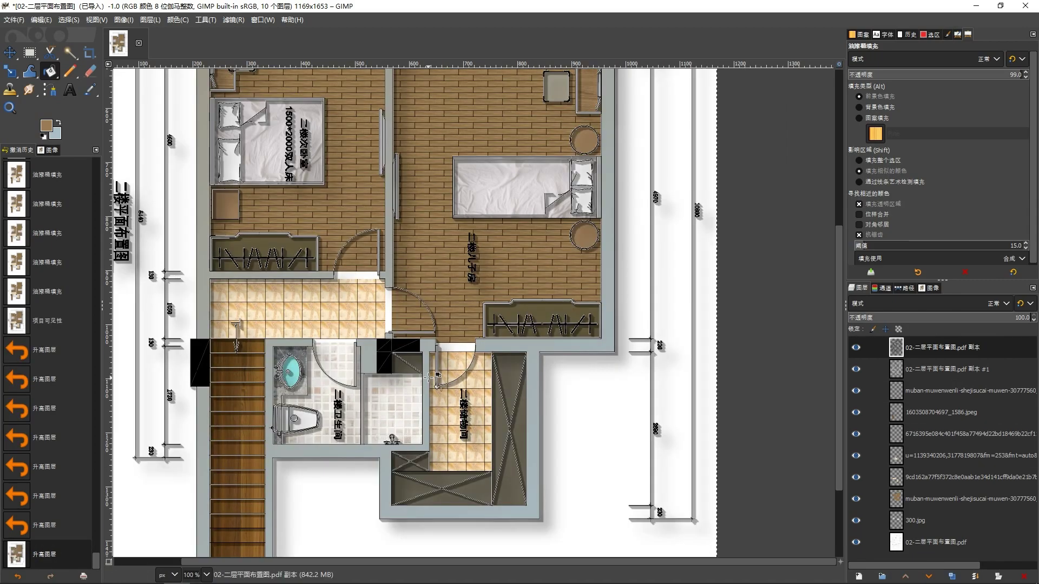
pyautogui.moveTo(399, 291); pyautogui.dragTo(409, 319)
pyautogui.moveTo(427, 246); pyautogui.dragTo(422, 269)
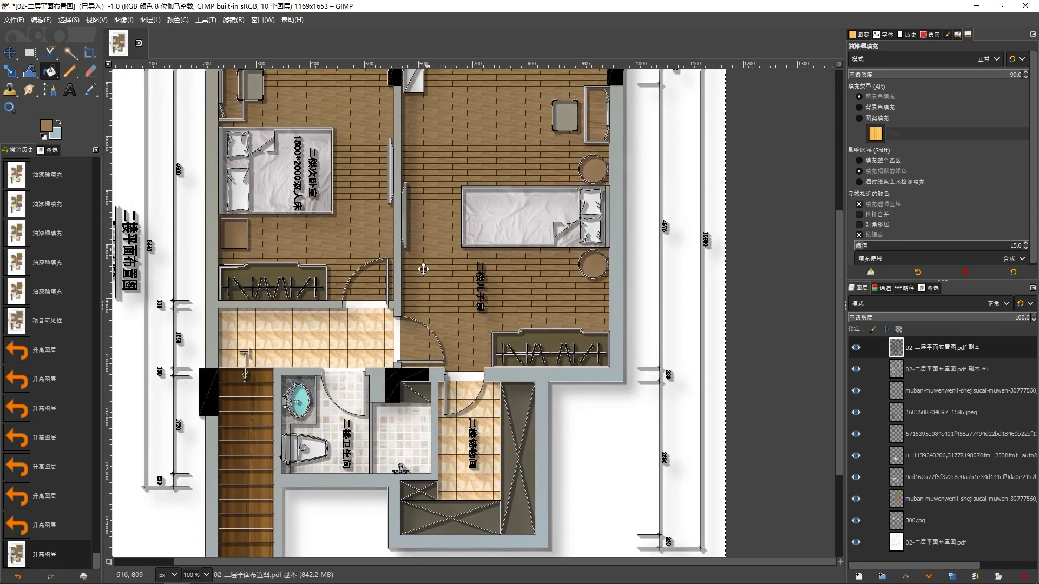
pyautogui.moveTo(397, 178); pyautogui.dragTo(383, 232)
pyautogui.scroll(1, 383, 232)
pyautogui.hscroll(1, 383, 232)
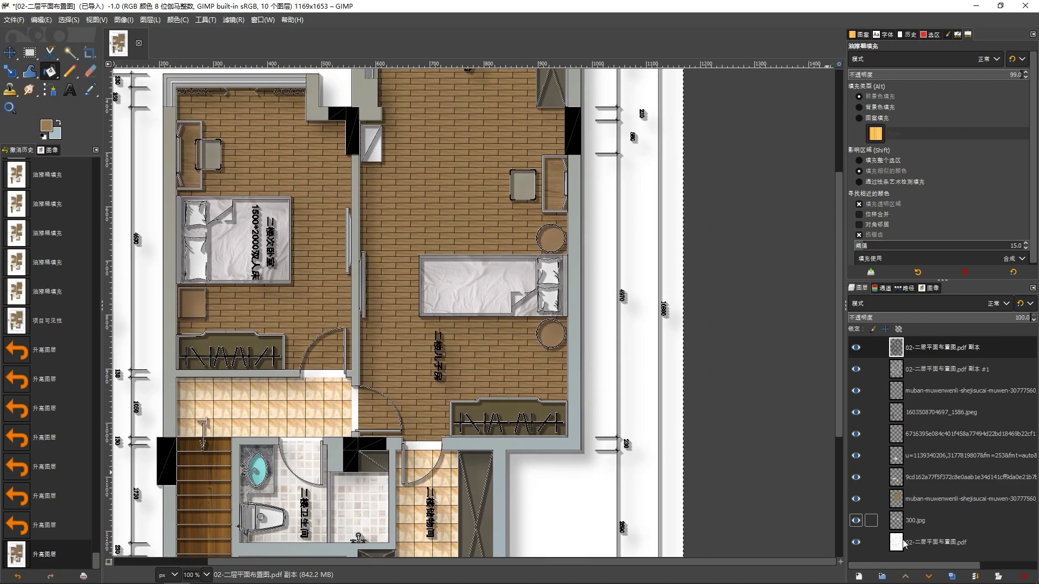
pyautogui.click(928, 577)
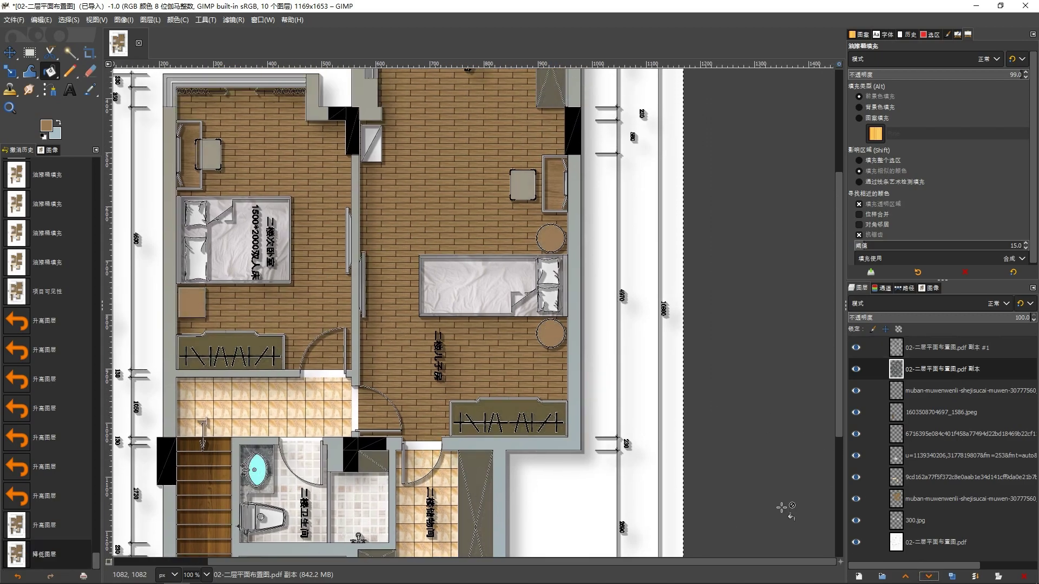
pyautogui.click(905, 577)
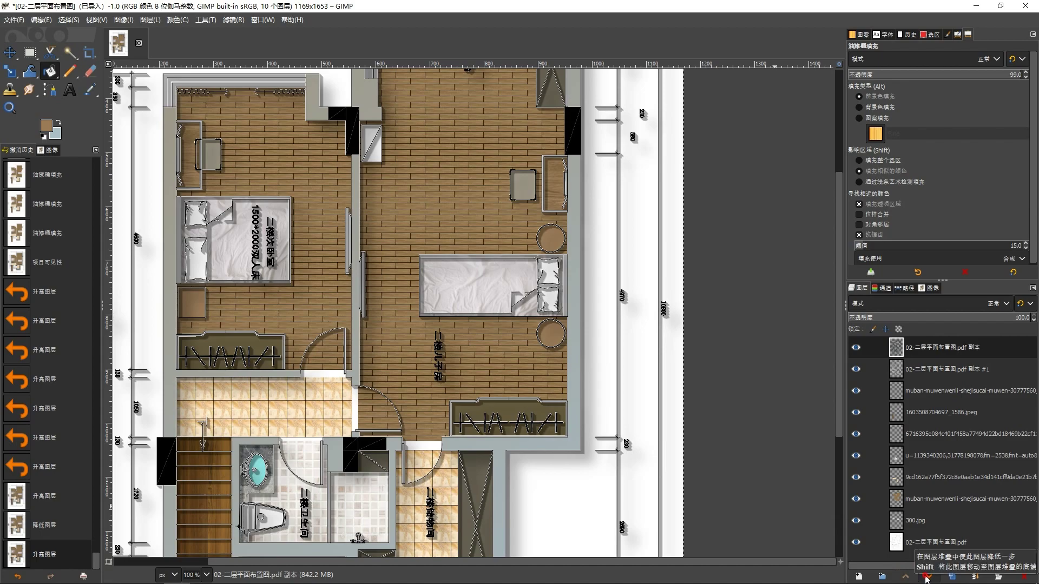
pyautogui.click(929, 577)
pyautogui.scroll(-1, 514, 377)
pyautogui.scroll(-2, 452, 262)
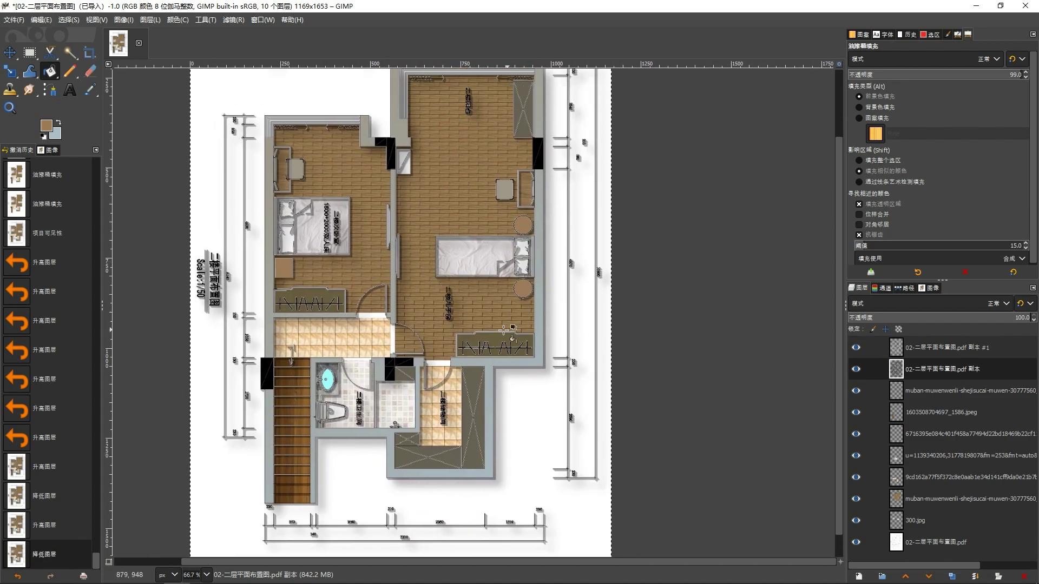
pyautogui.scroll(2, 389, 221)
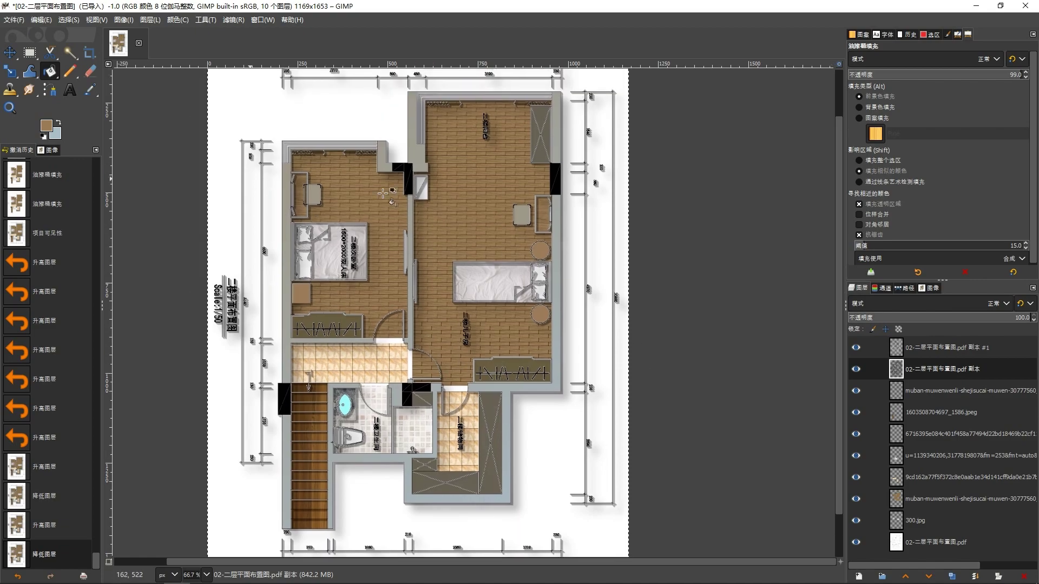